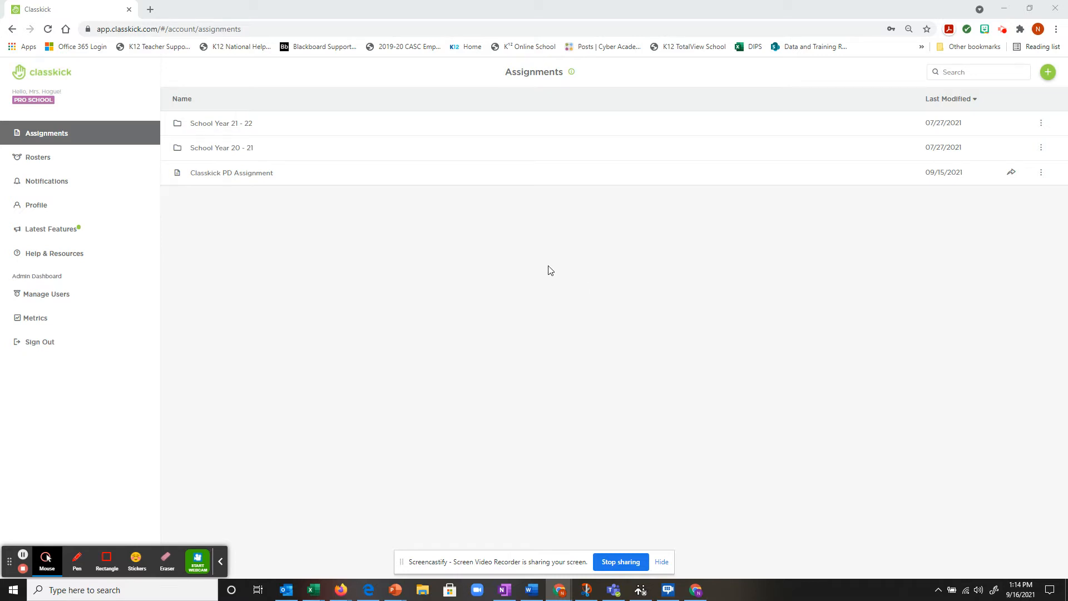
Step: Go to School Year 21 - 22 > Foundations in Algebra > Unit 2 > Unit 2A and show the add-content options
left_click(295, 124)
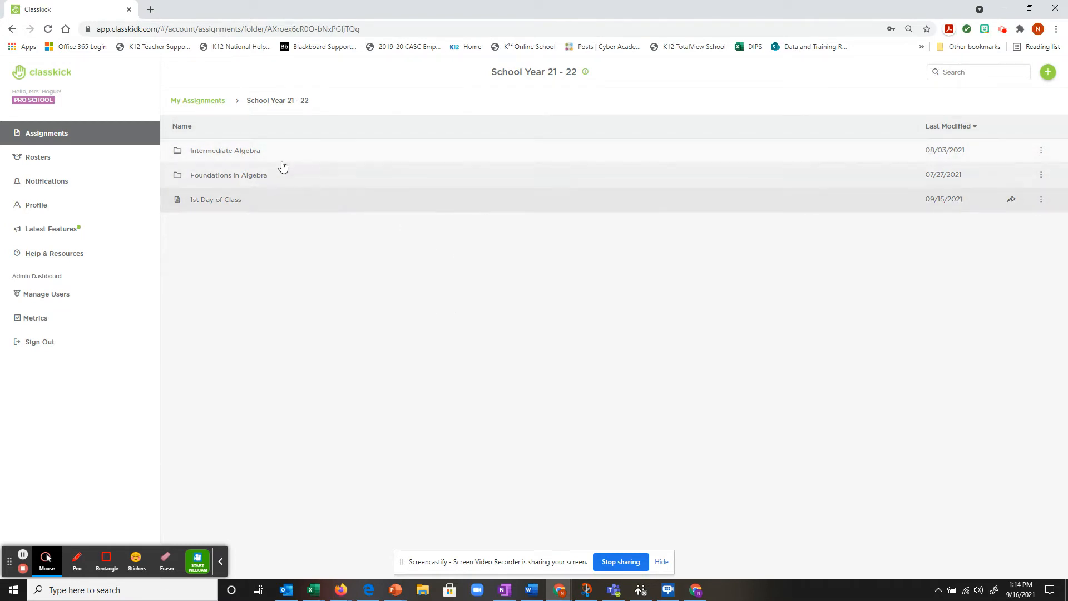
left_click(213, 102)
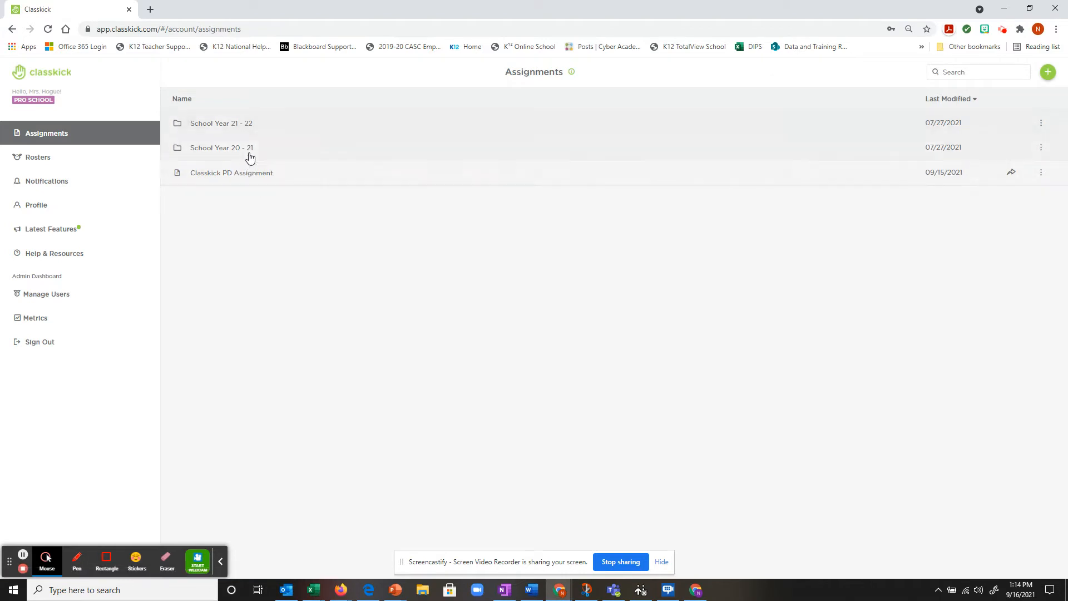
left_click(277, 131)
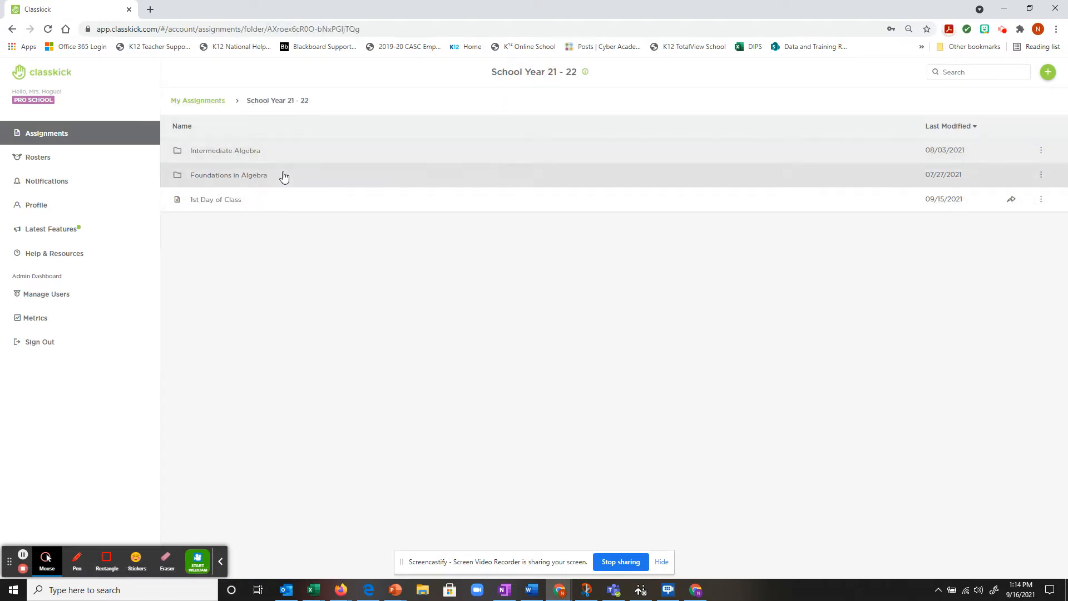
left_click(277, 179)
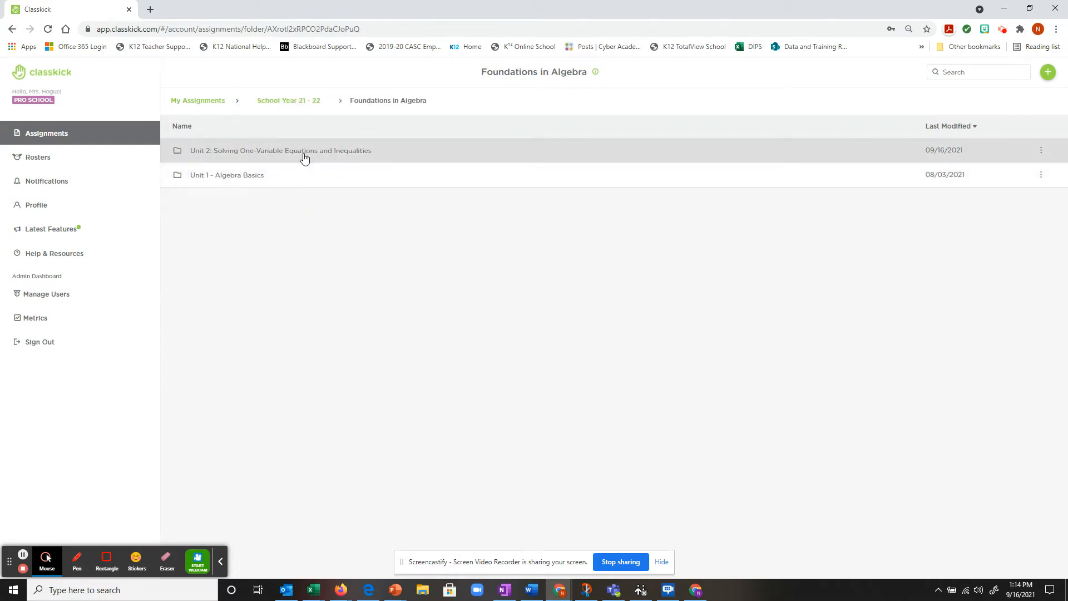
left_click(304, 159)
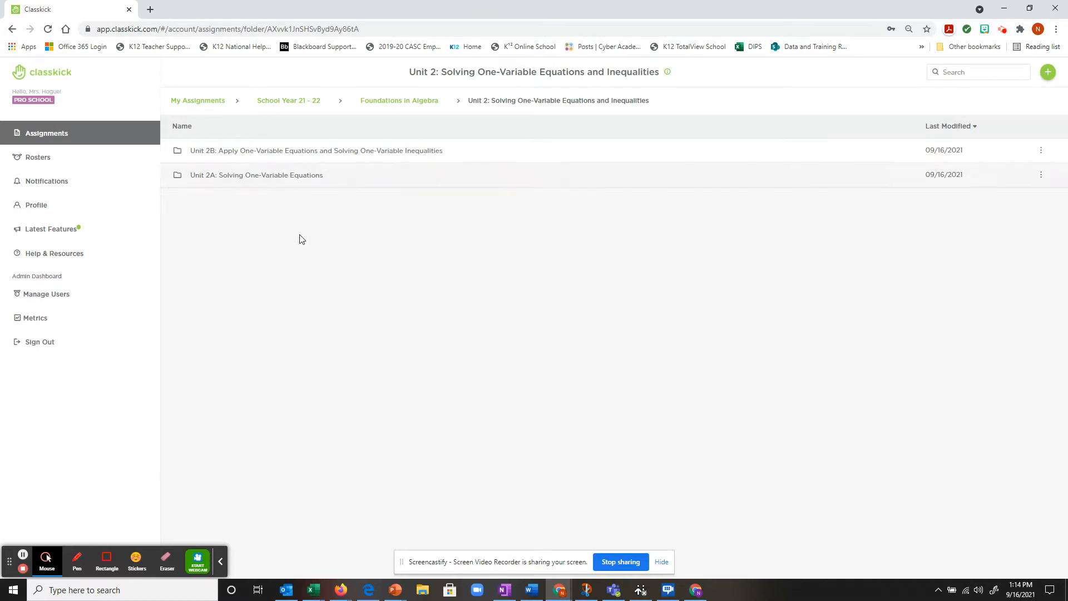
left_click(316, 177)
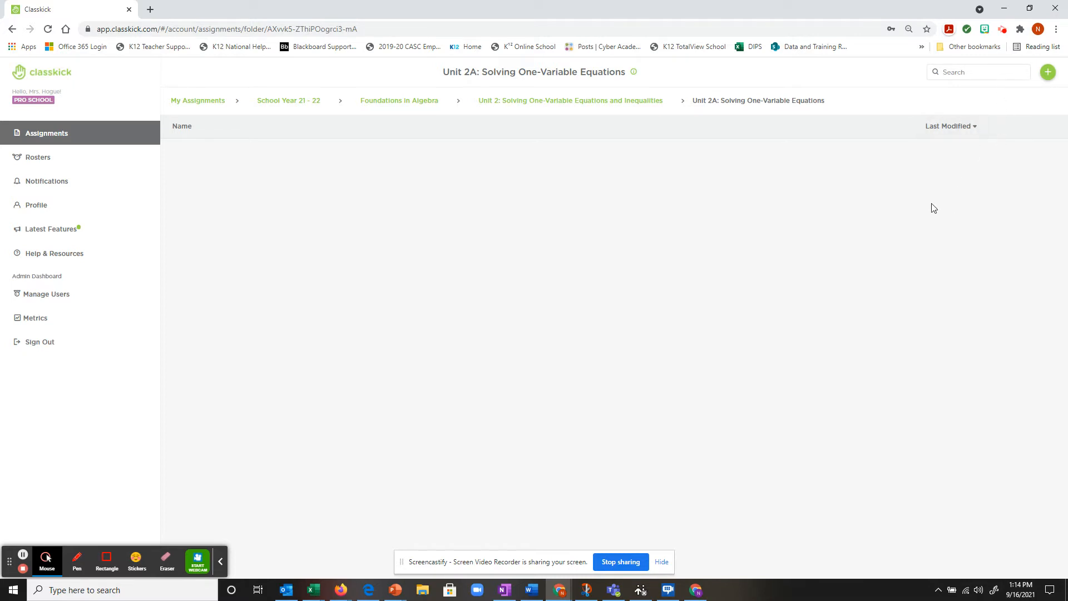
left_click(1050, 74)
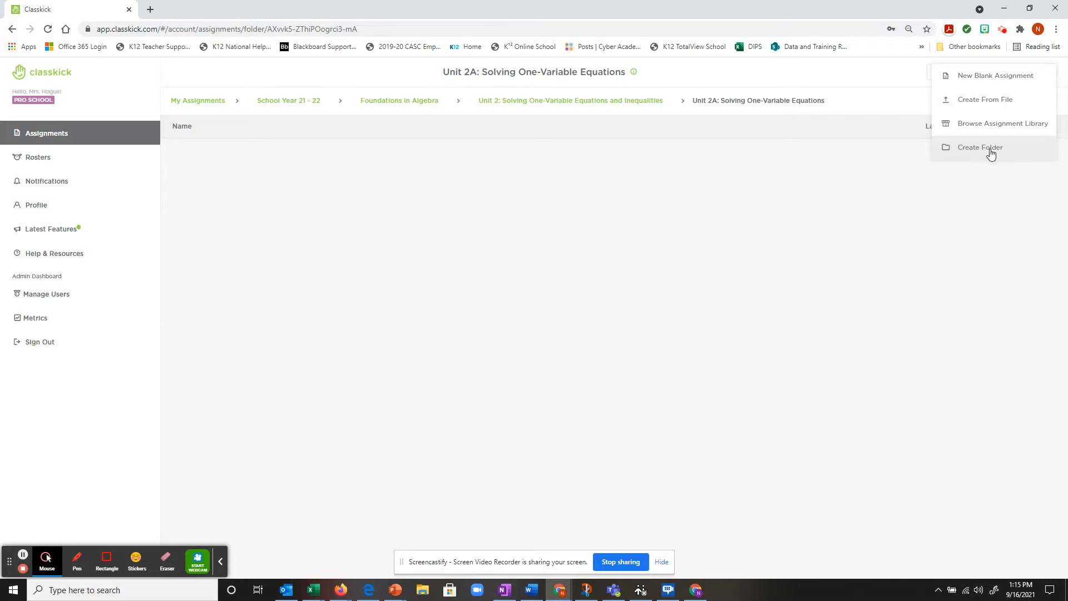
Step: Create from file using Desktop > Foundations in Algebra > School Year 21-22 > Unit 2A > Unit 2A Notes Packet
left_click(984, 101)
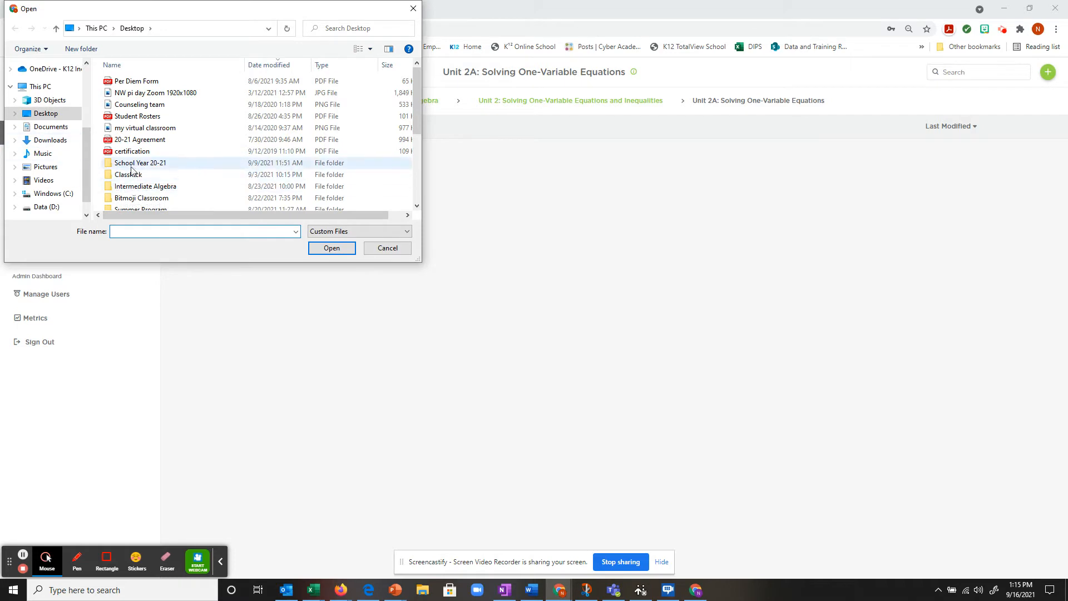
scroll(186, 155, "down", 1)
scroll(143, 116, "down", 1)
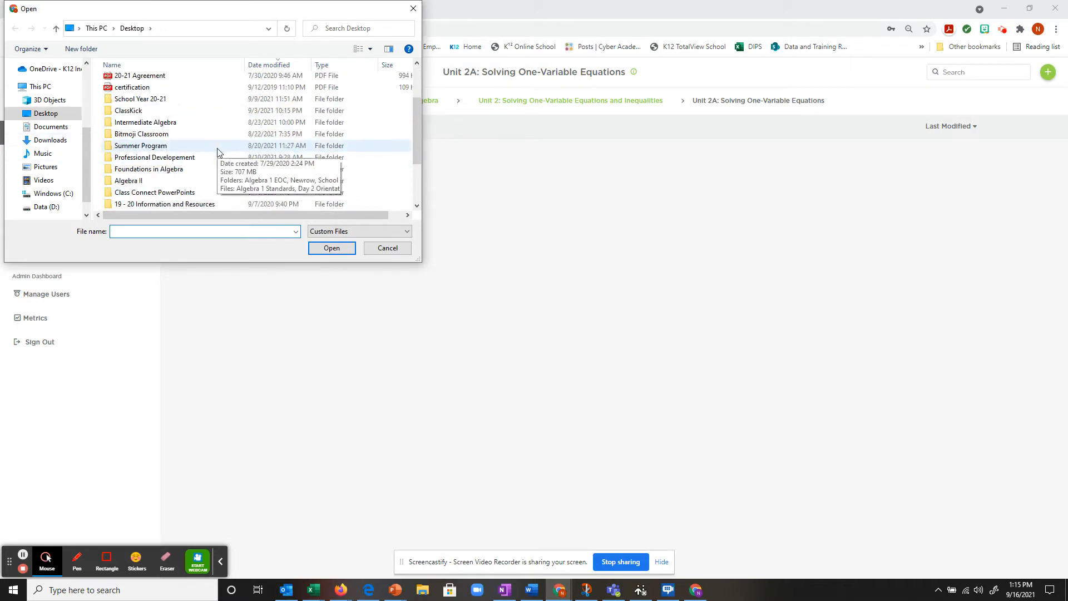
left_click(144, 170)
left_click(121, 169)
double_click(114, 170)
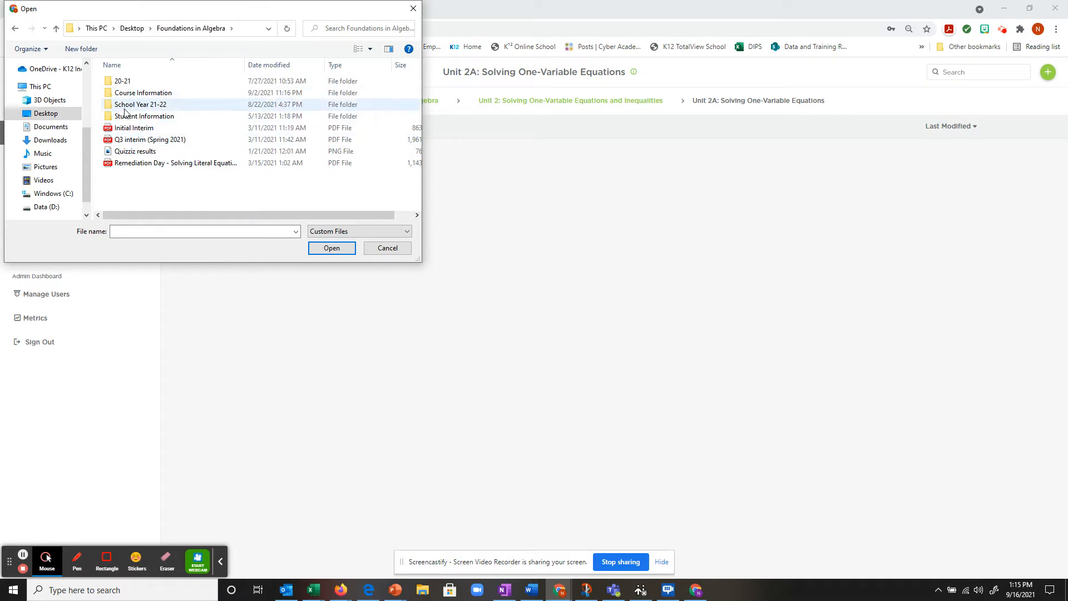
double_click(113, 106)
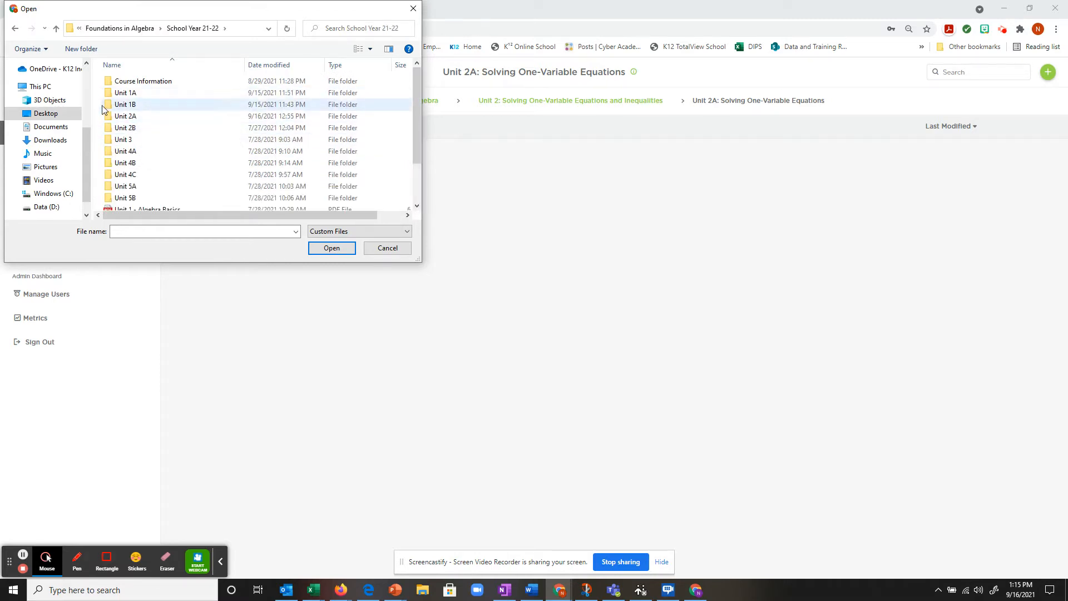
double_click(117, 117)
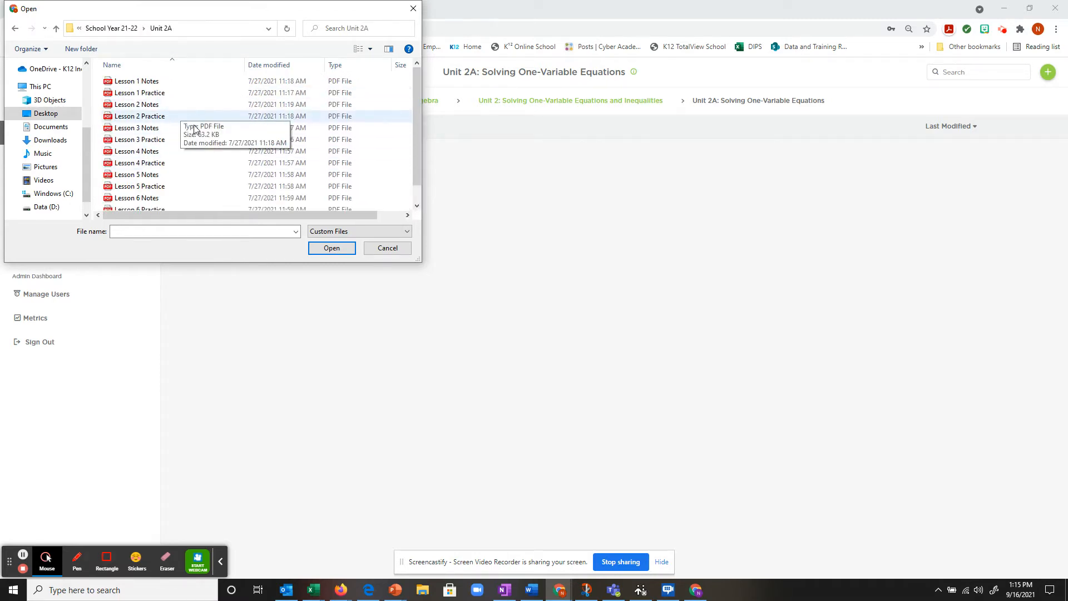
scroll(185, 159, "down", 1)
left_click(109, 206)
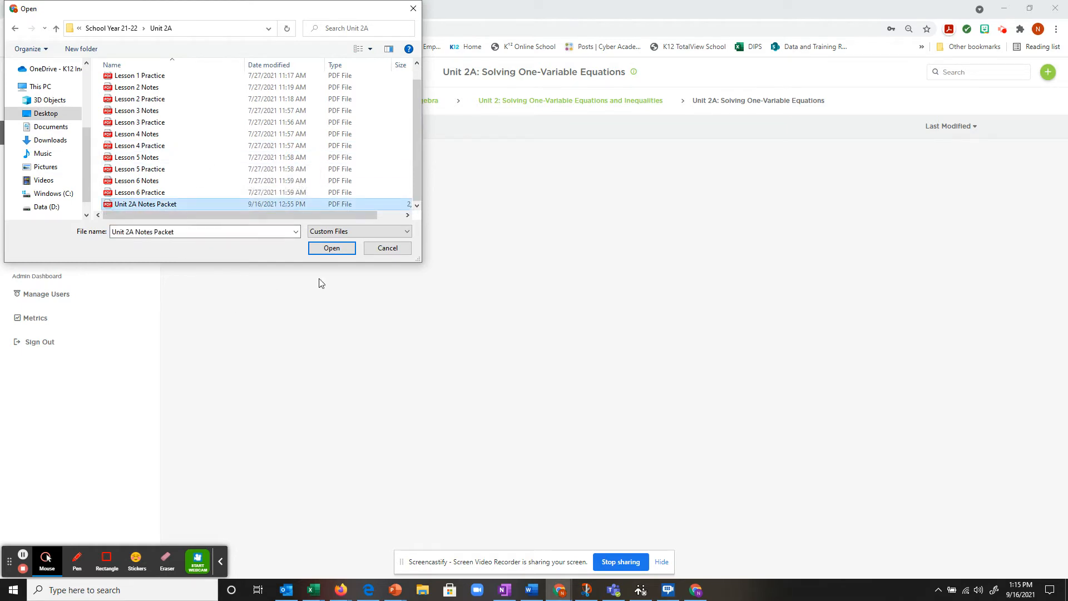
left_click(330, 251)
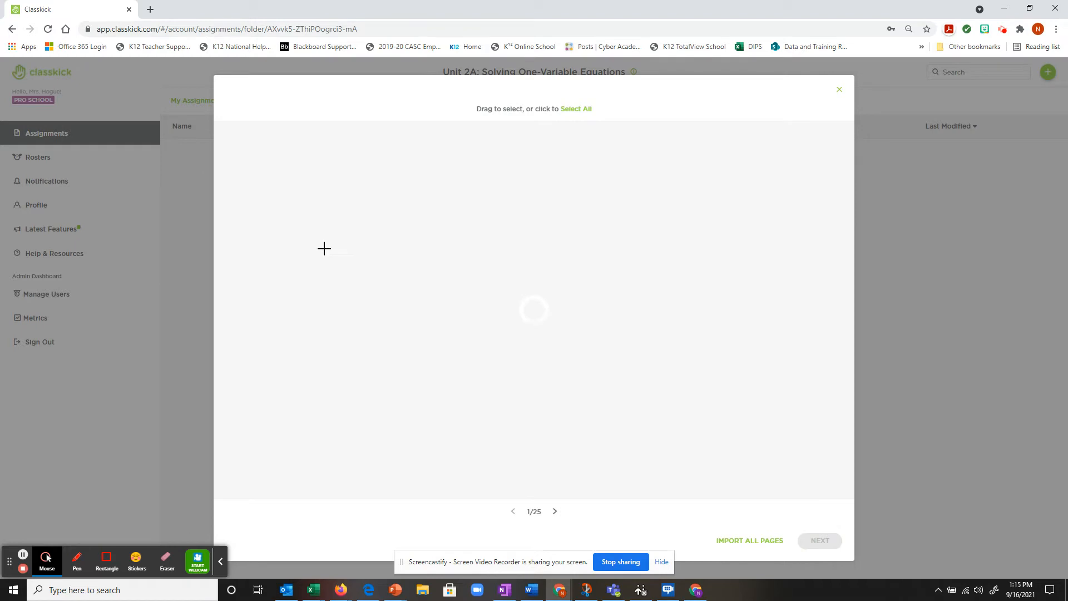
Step: Import all 25 notes-packet pages as questions and finish the new assignment
left_click(760, 547)
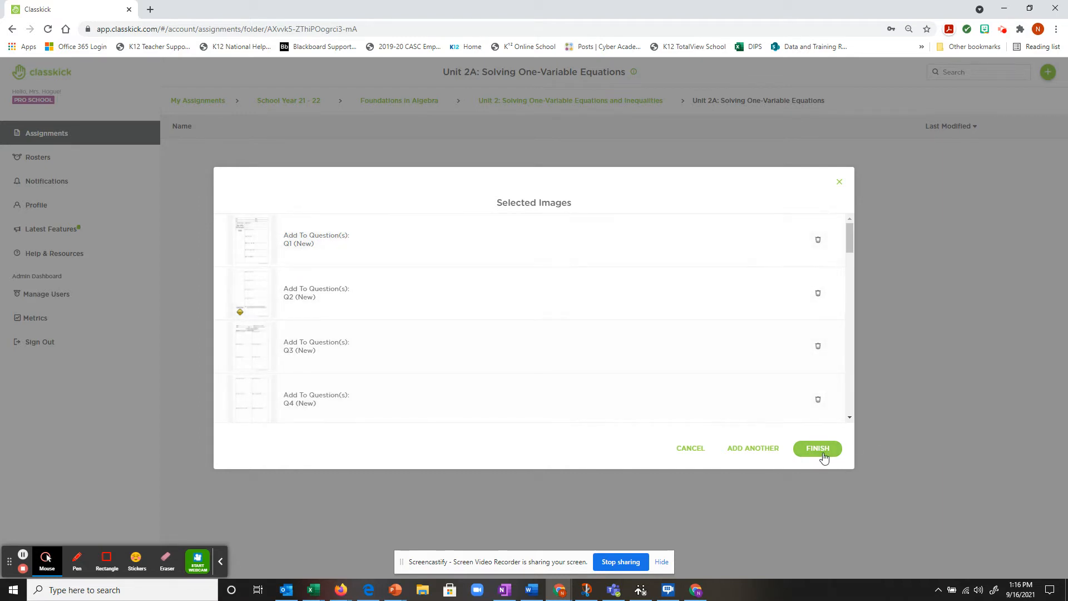
scroll(729, 345, "down", 10)
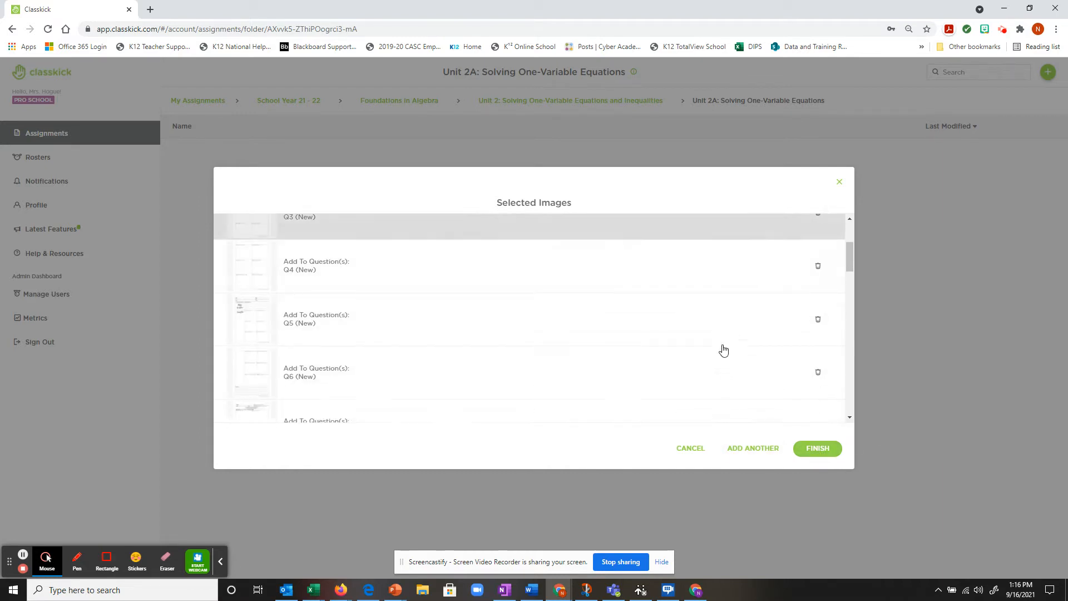
scroll(695, 360, "up", 10)
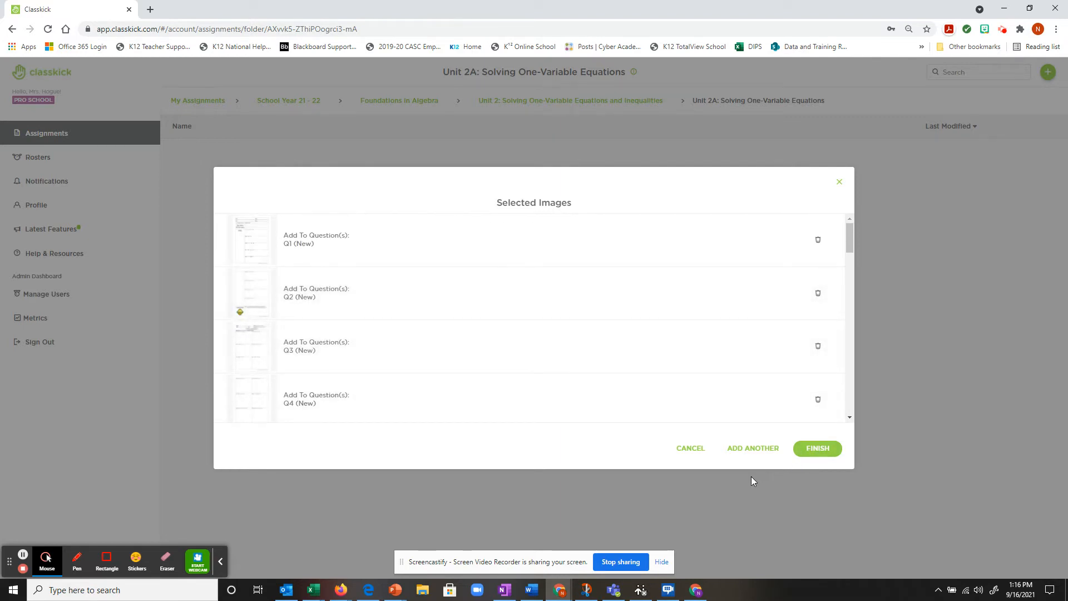
left_click(816, 450)
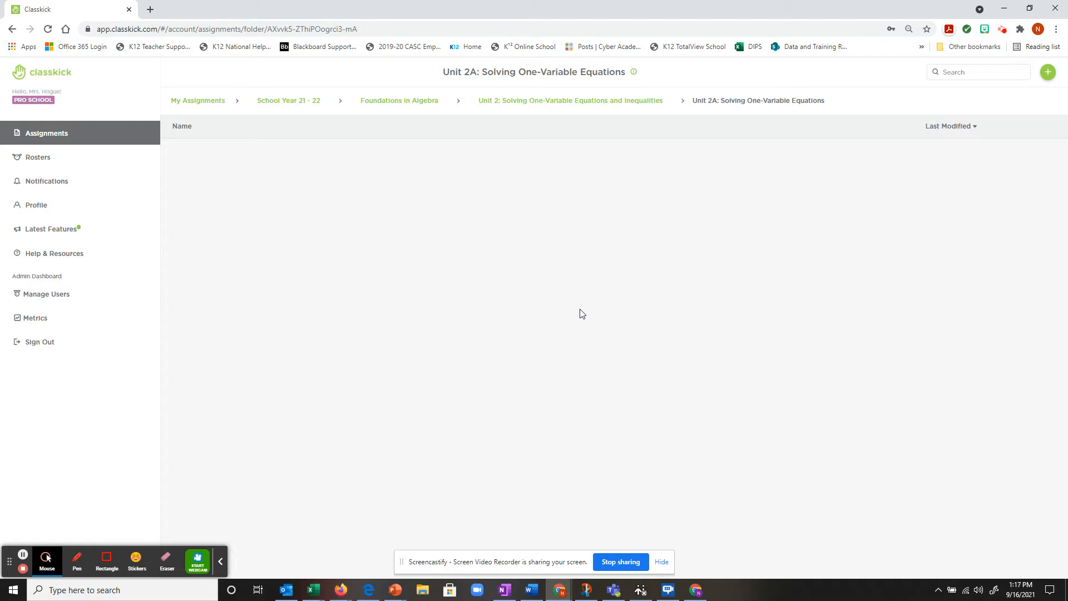
Step: Reopen Unit 2A, edit New Assignment, and move from slide 24 to blank slide 25
left_click(560, 109)
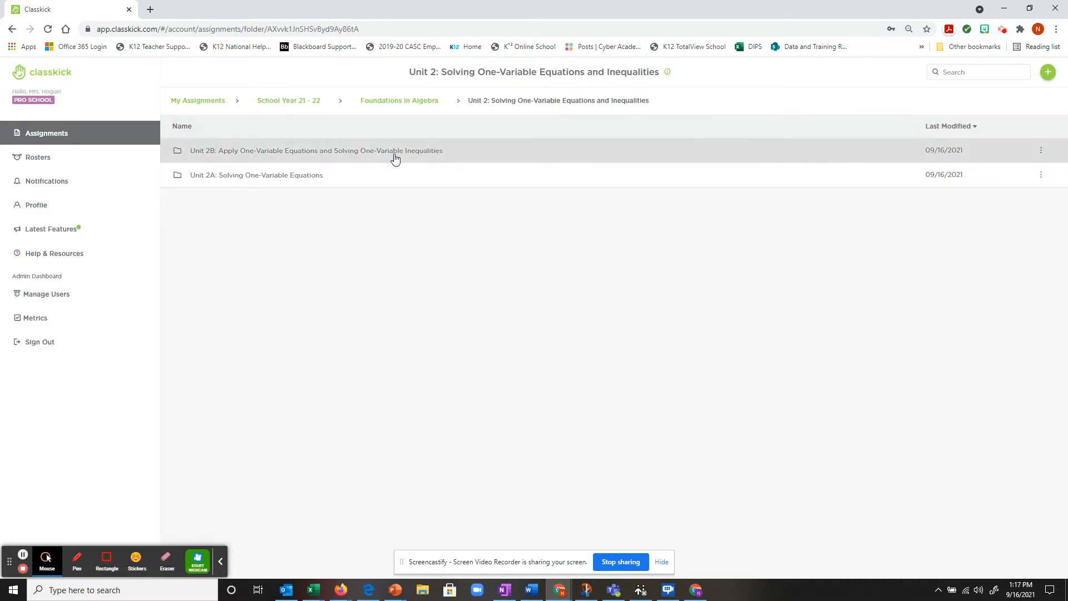
left_click(358, 174)
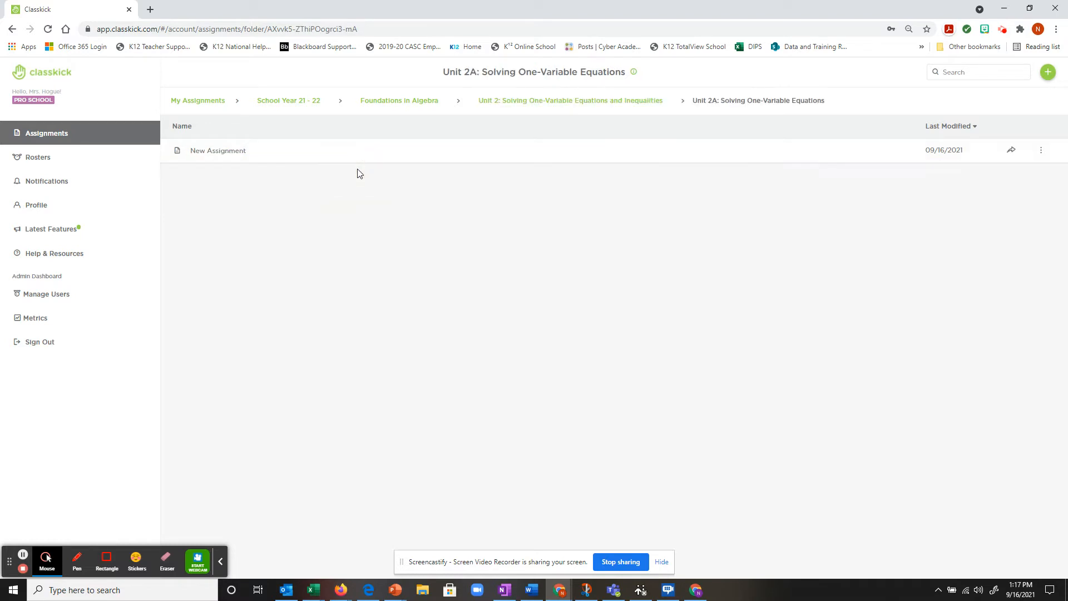
left_click(449, 156)
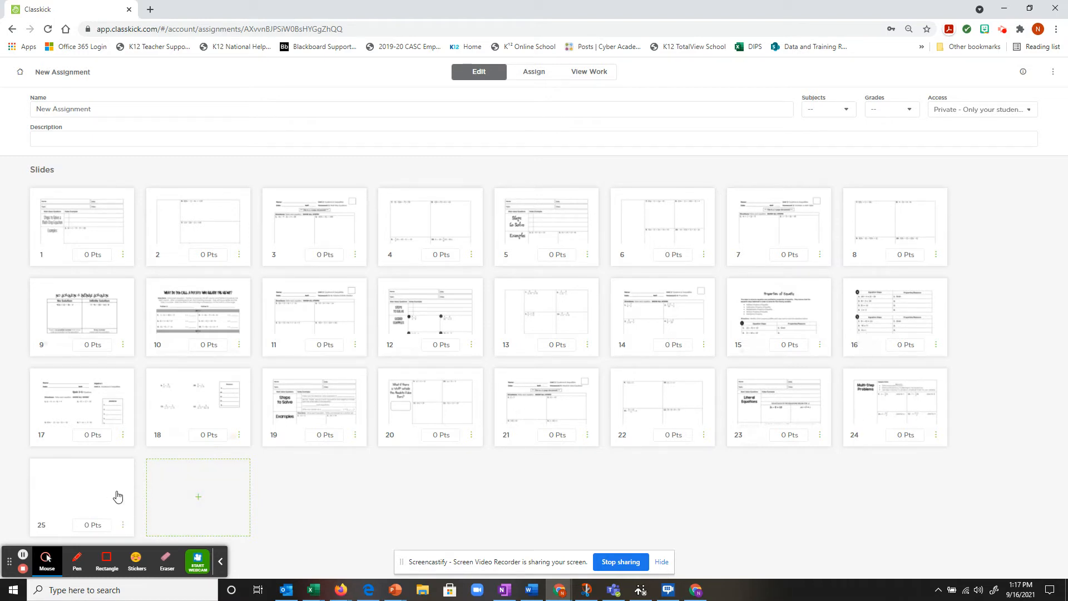
left_click(894, 412)
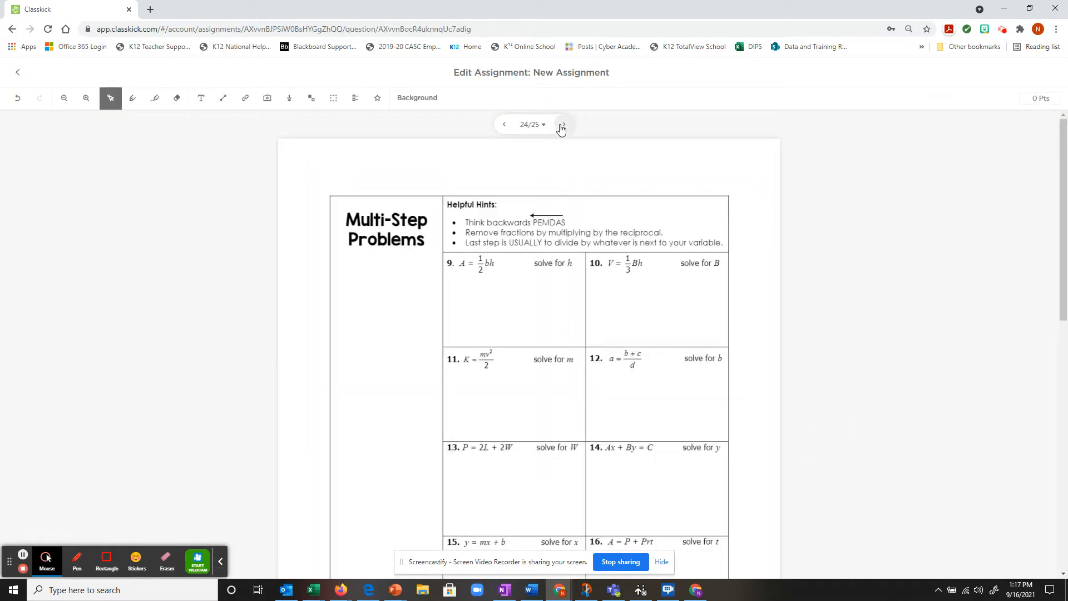
left_click(564, 124)
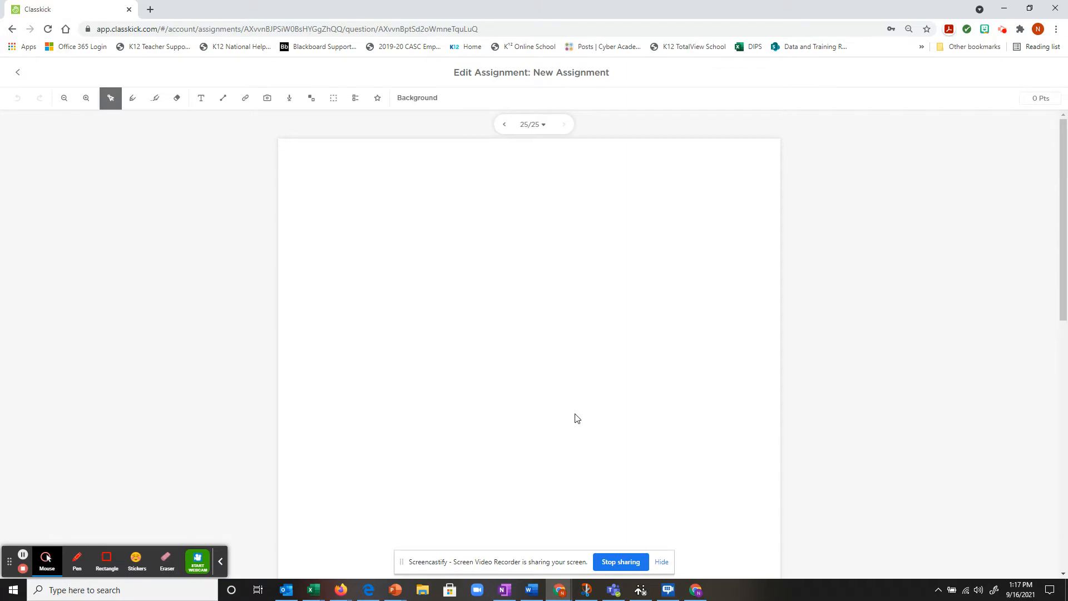
Step: Import the Lesson 5 Practice worksheet file as the background of blank slide 25
left_click(419, 106)
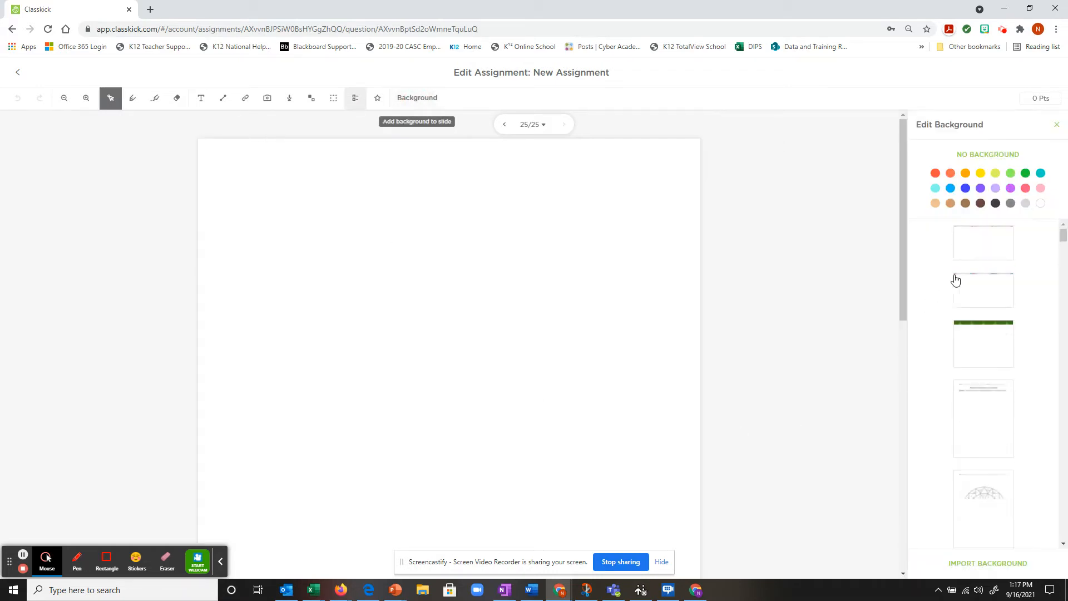
scroll(986, 302, "down", 1)
scroll(985, 302, "down", 10)
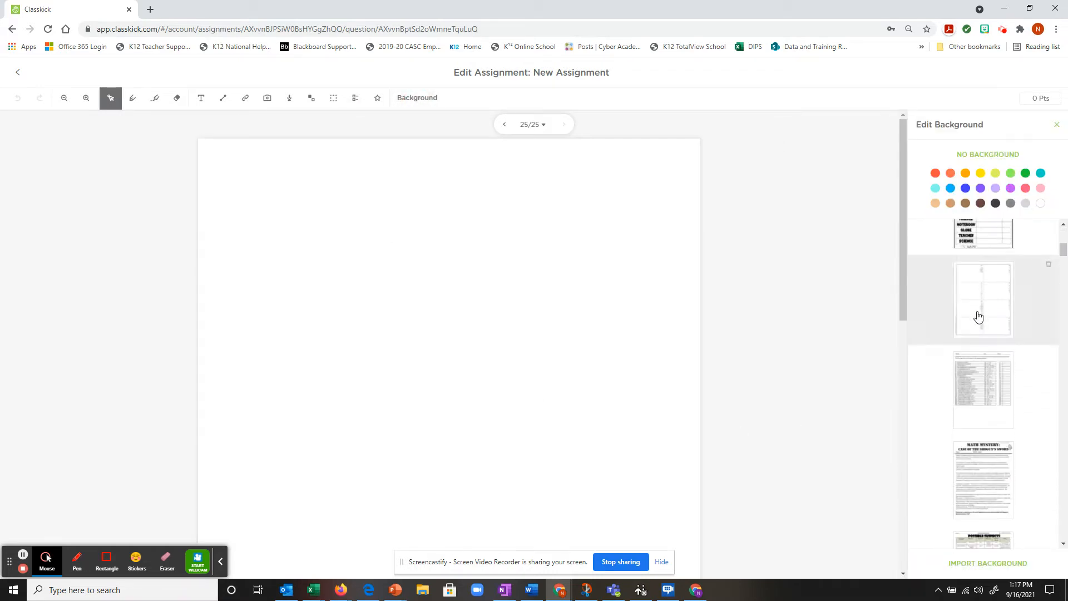
scroll(966, 342, "down", 10)
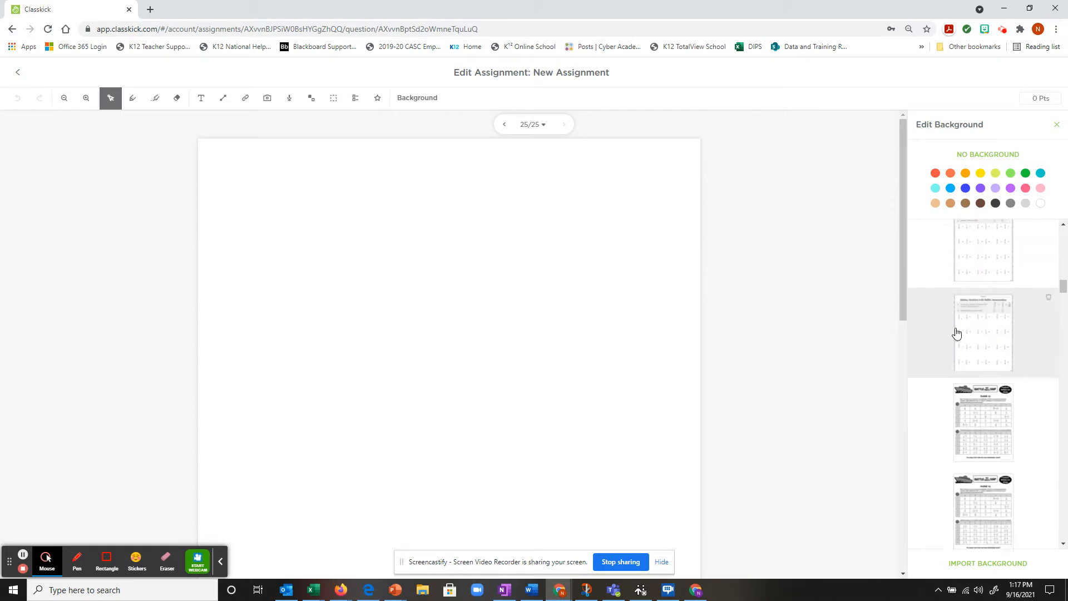
scroll(979, 473, "up", 15)
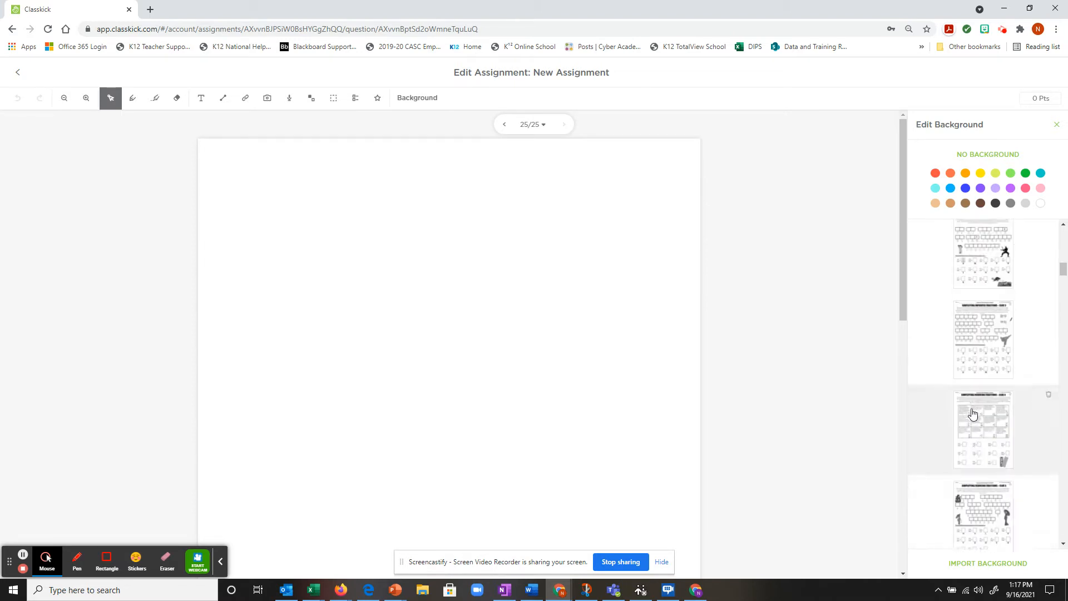
left_click(975, 568)
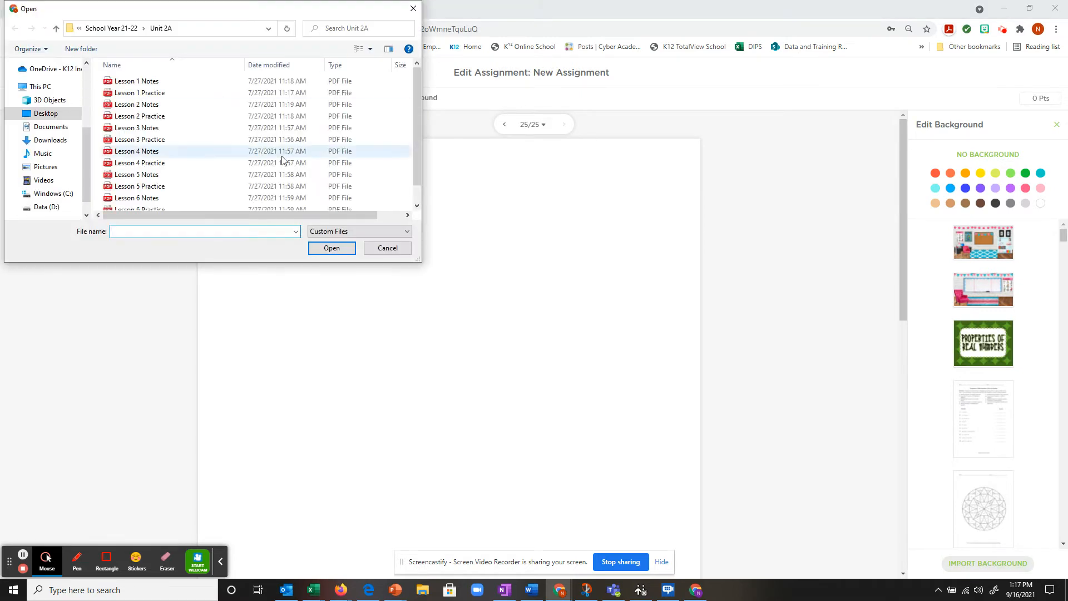
scroll(225, 150, "down", 2)
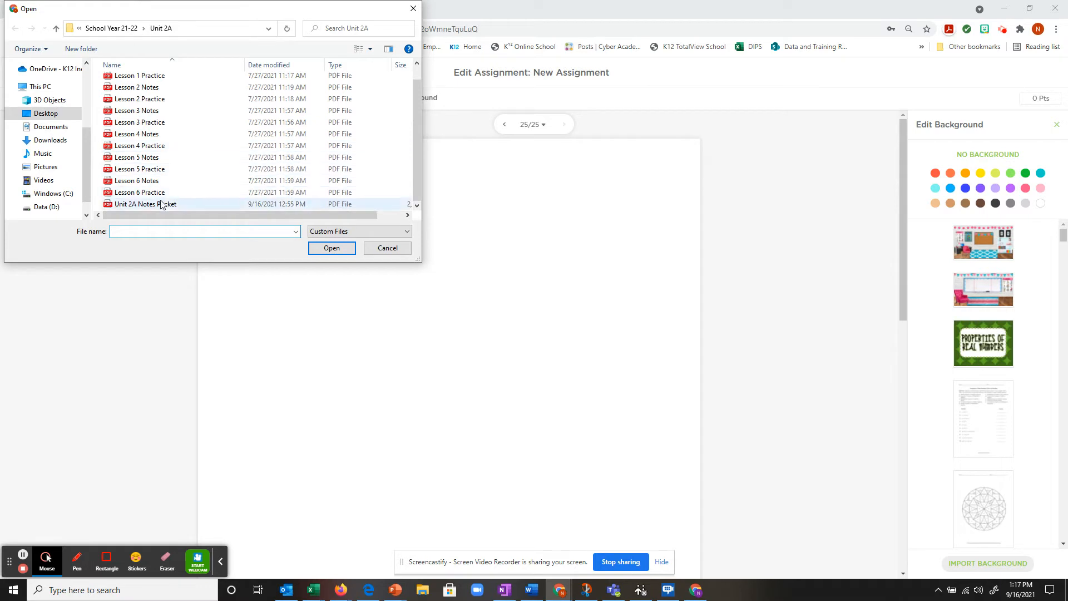
double_click(144, 170)
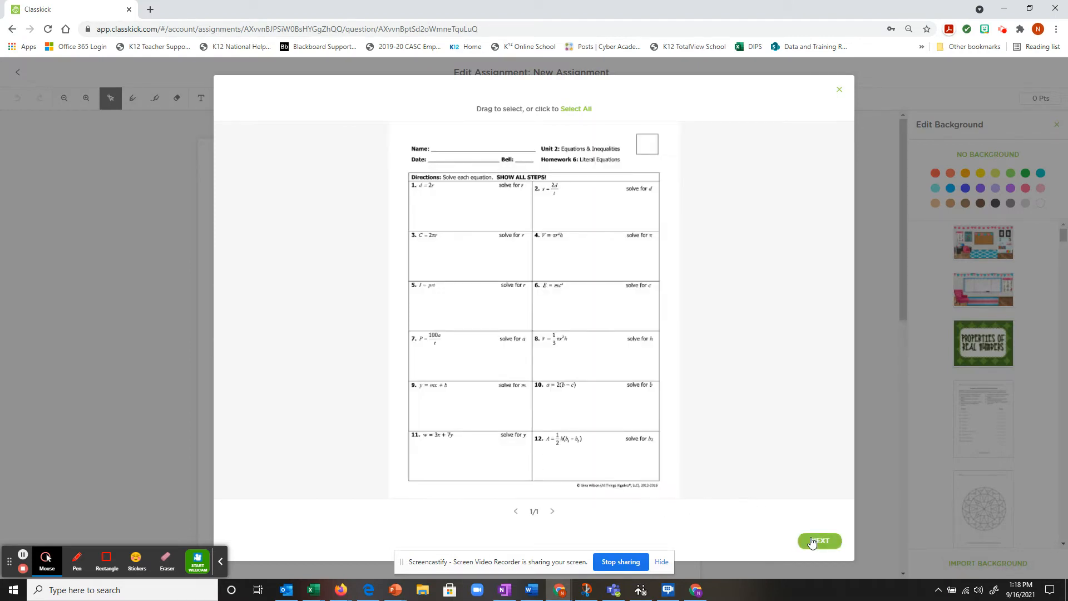
left_click(812, 541)
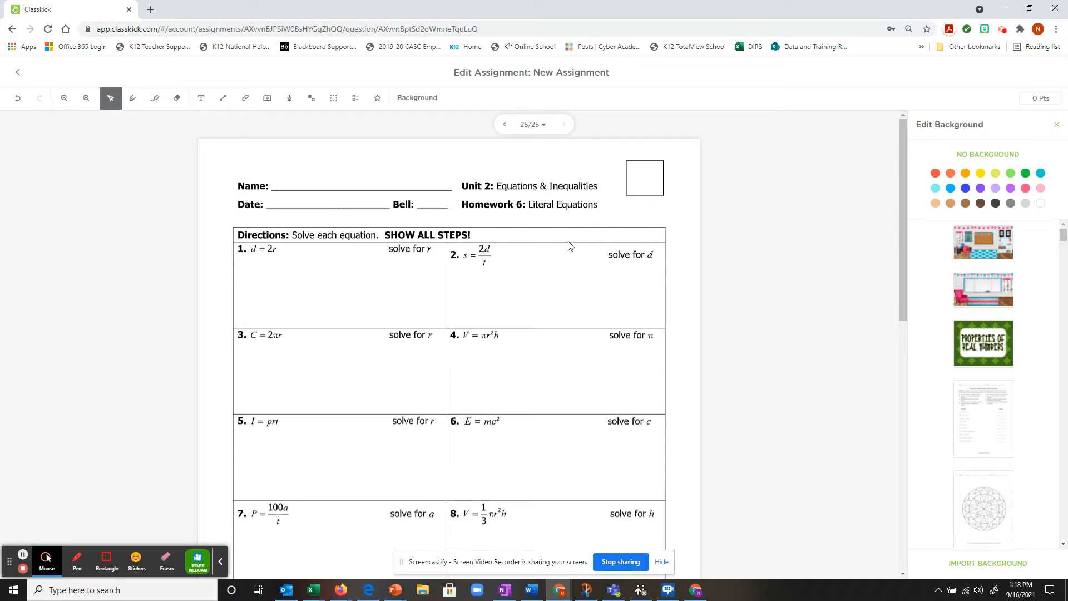
Step: Review slides 24 and 25 using the page arrows and the slide overview
left_click(504, 125)
left_click(565, 124)
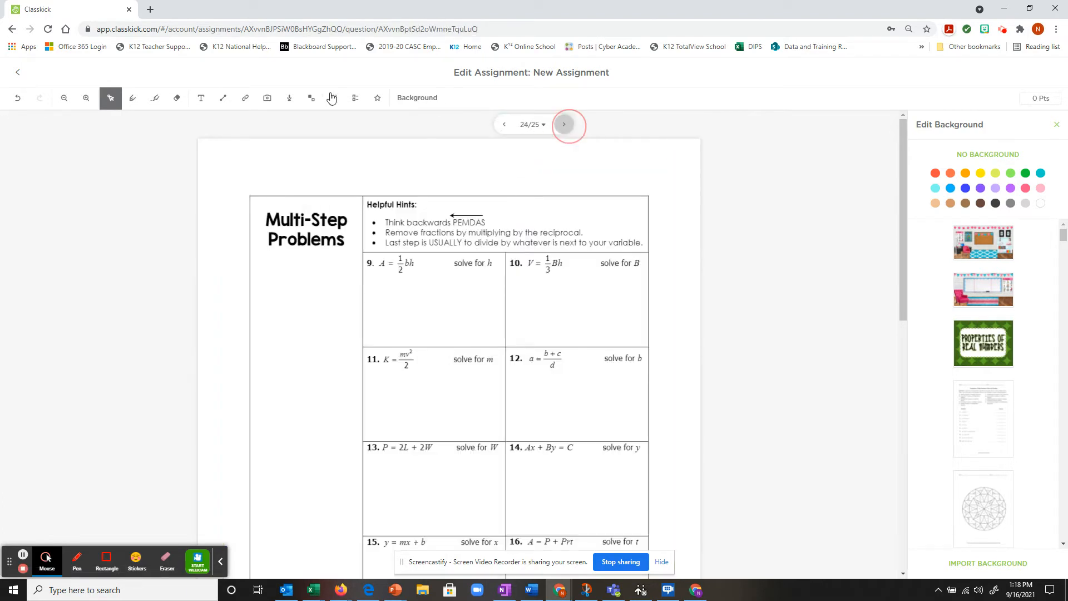
left_click(18, 73)
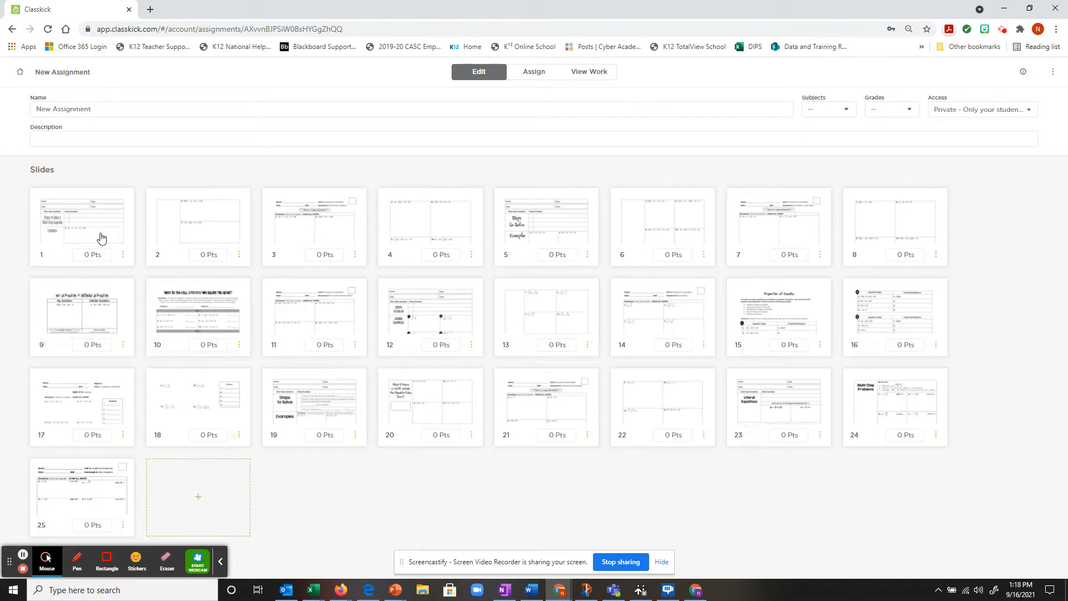
left_click(88, 507)
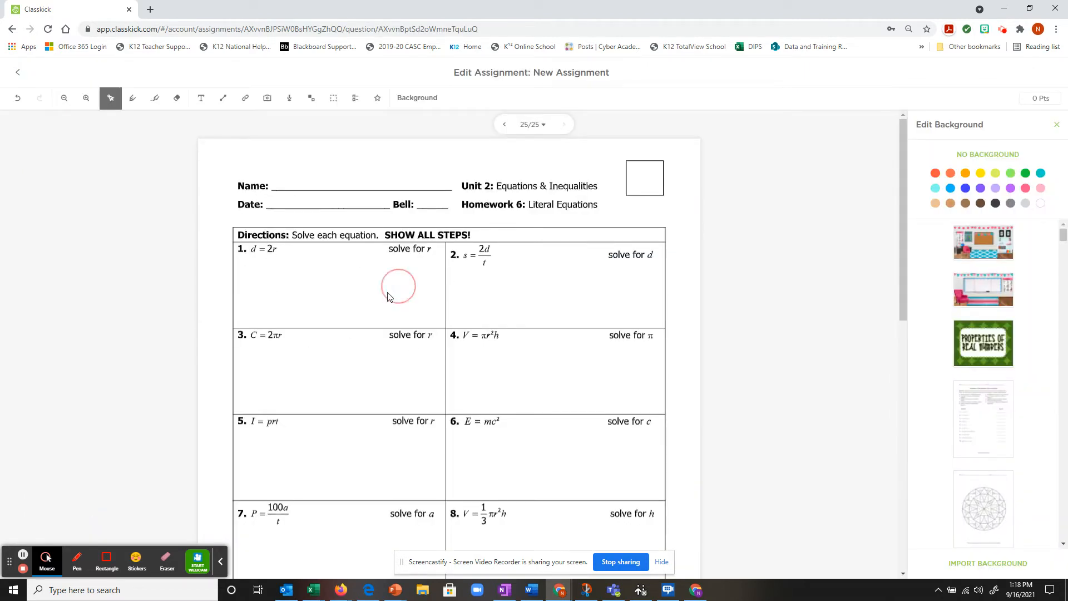
scroll(486, 341, "down", 5)
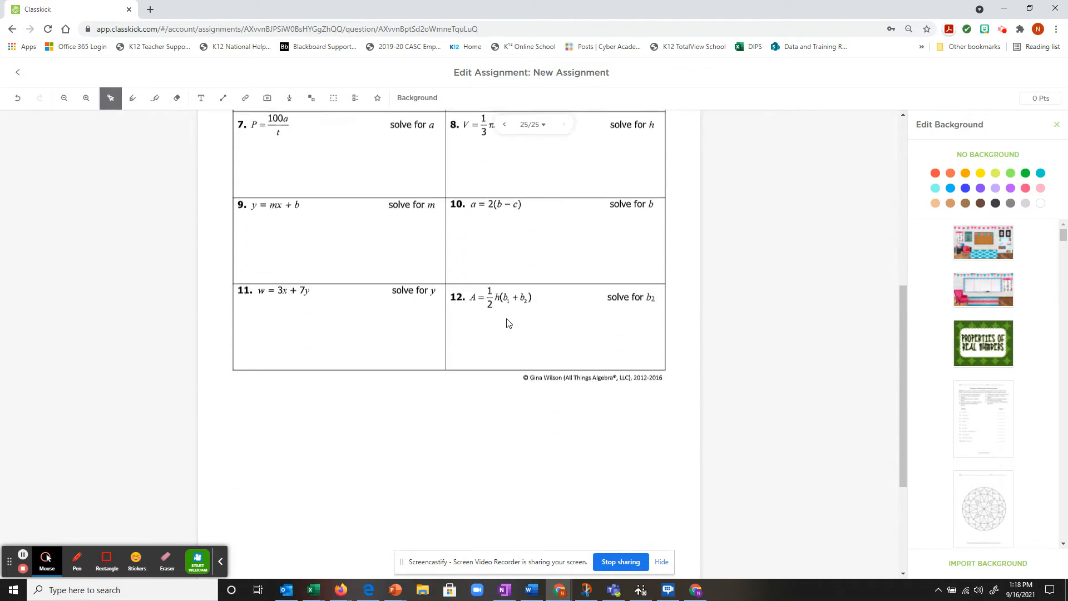
scroll(501, 267, "up", 5)
Step: Nudge the Multi-Step Problems worksheet on slide 24 slightly, then go back to the overview
left_click(505, 124)
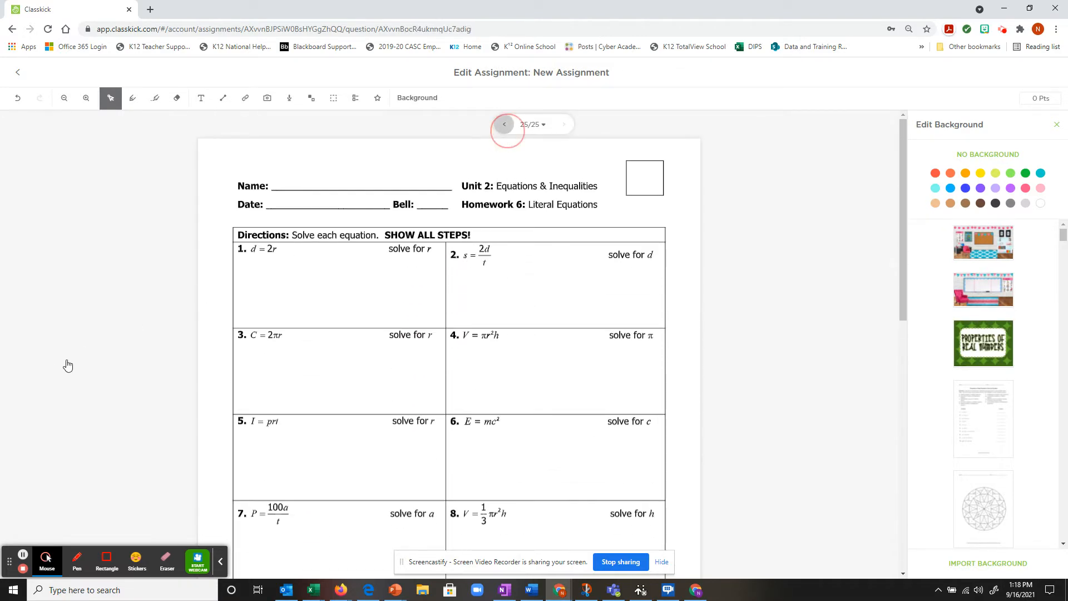
left_click(369, 328)
mouse_move(369, 328)
left_mouse_down()
mouse_move(369, 395)
mouse_move(291, 282)
mouse_move(382, 325)
left_mouse_up()
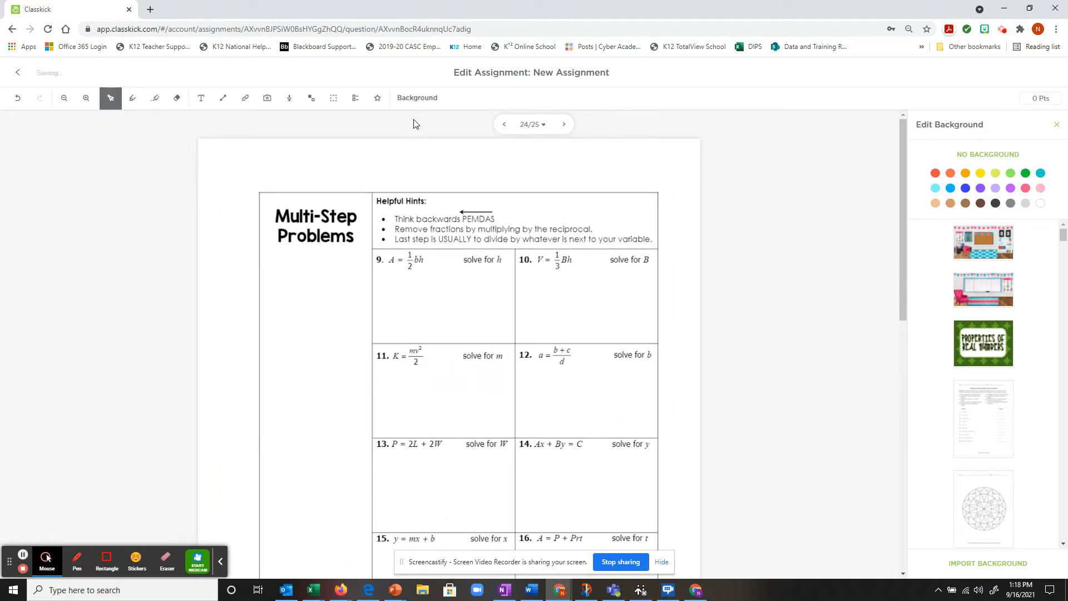
left_click(17, 75)
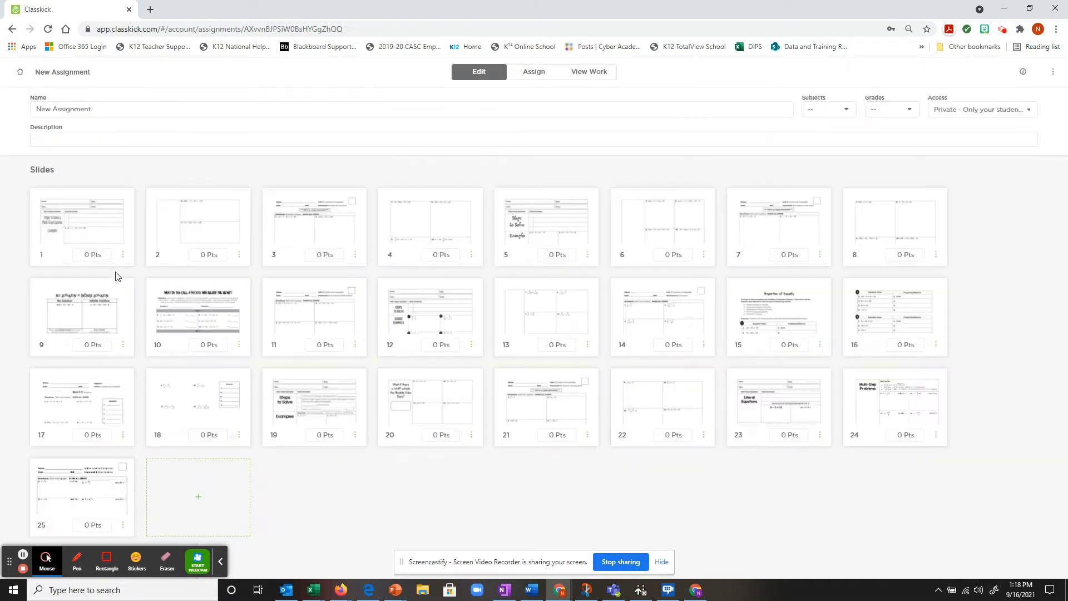
Step: Replace the New Assignment title with 'Unit 2A Notes - Solving One-Variable Equations'
left_click_drag(140, 105, 14, 105)
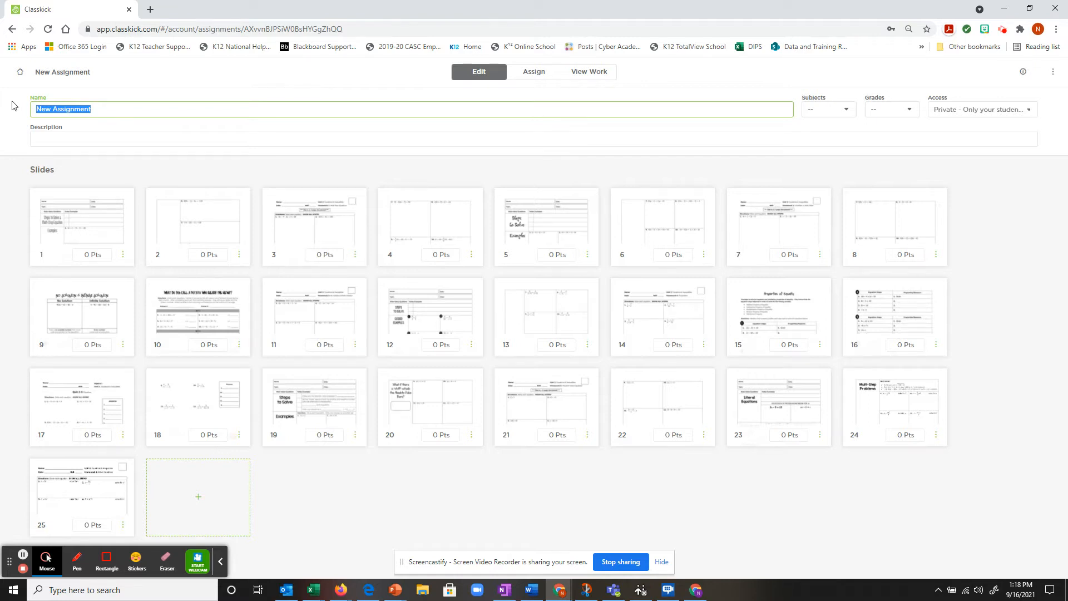
type("Unit 2")
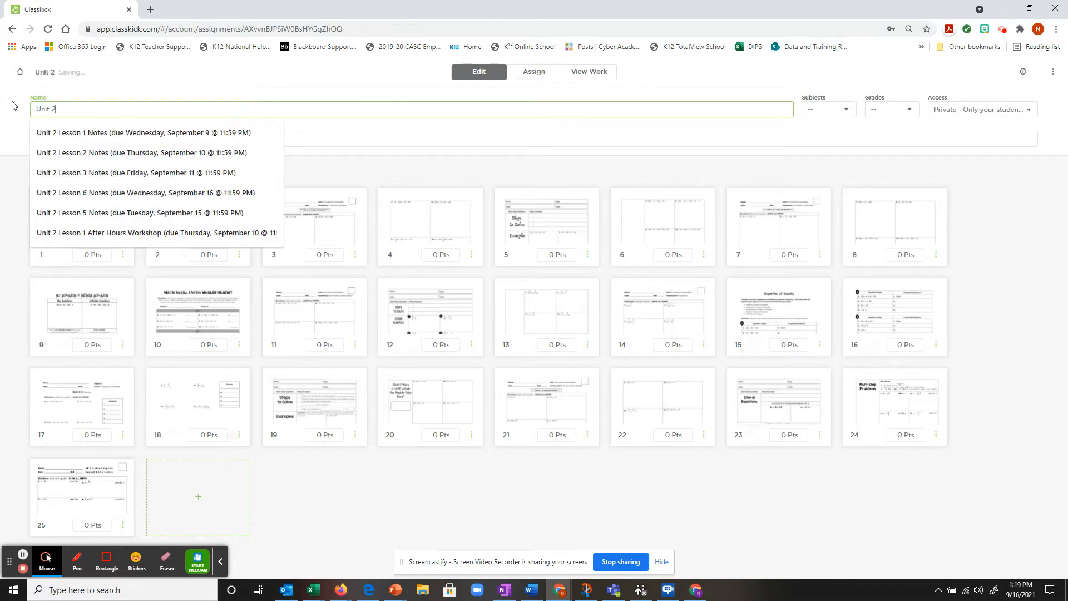
type("A NOtes")
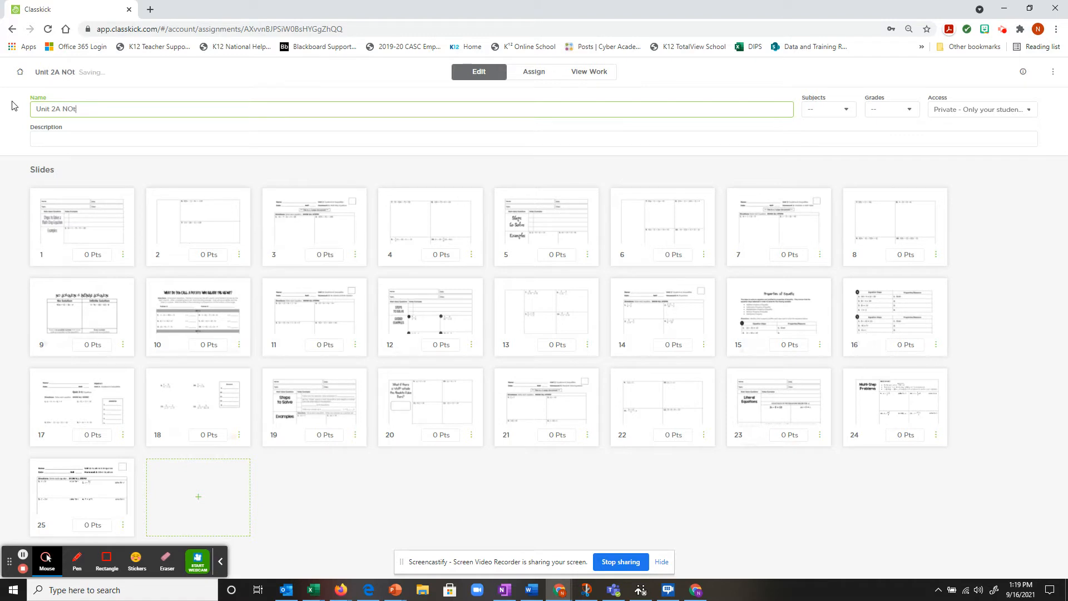
key("BackSpace")
key("BackSpace")
key("BackSpace")
key("BackSpace")
type("otes - Solving ON")
key("BackSpace")
type("ne")
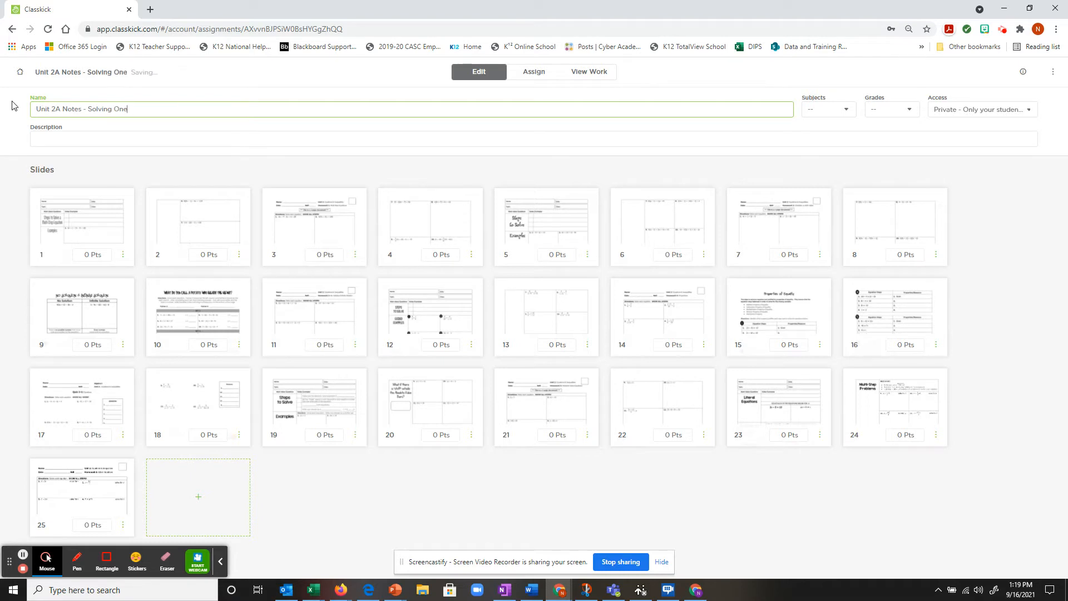
type("-VAriab")
key("BackSpace")
key("BackSpace")
key("BackSpace")
key("BackSpace")
type("a")
key("BackSpace")
type("riable Equations")
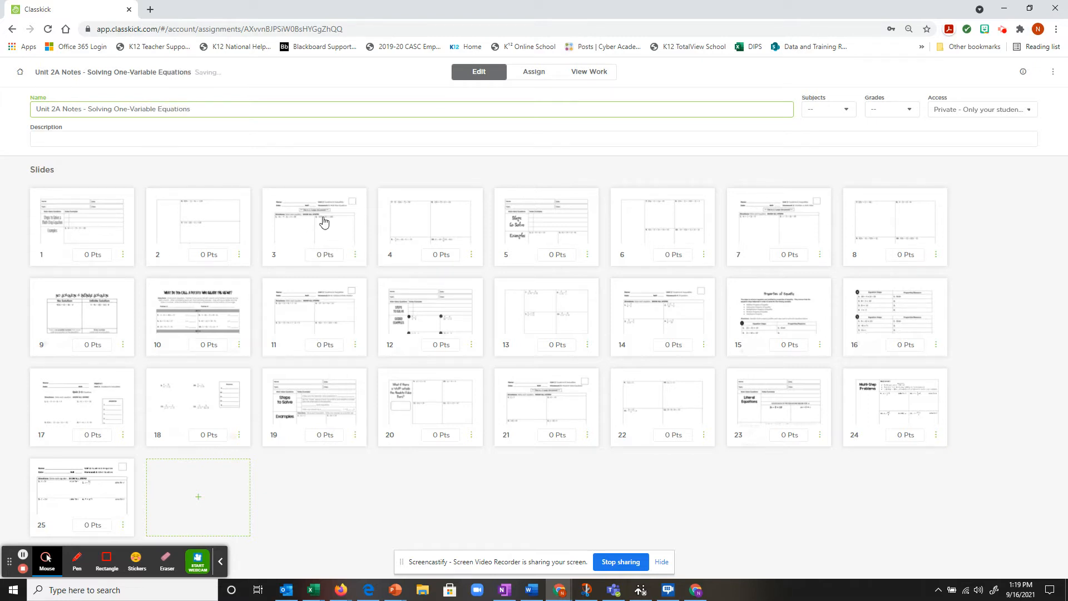
Step: Confirm the new name and set the assignment's Access to Shared
left_click(84, 141)
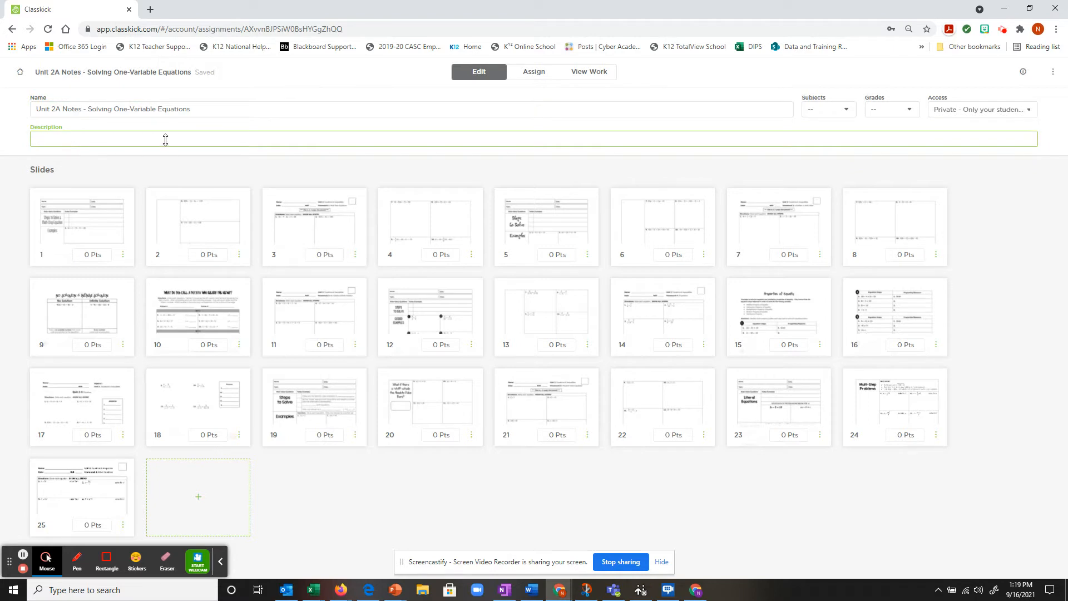
left_click(982, 110)
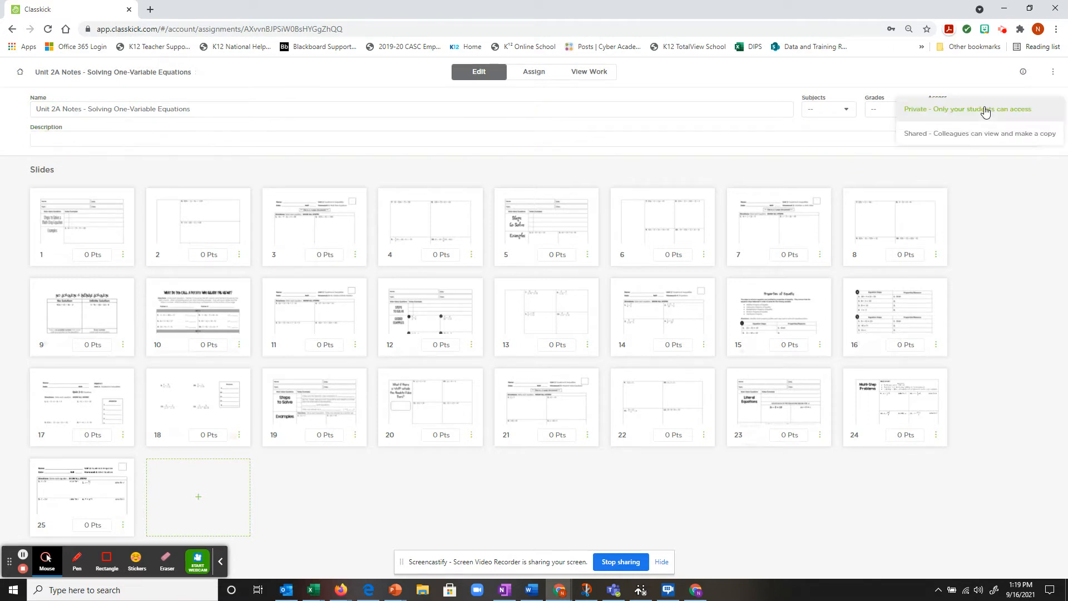
left_click(971, 138)
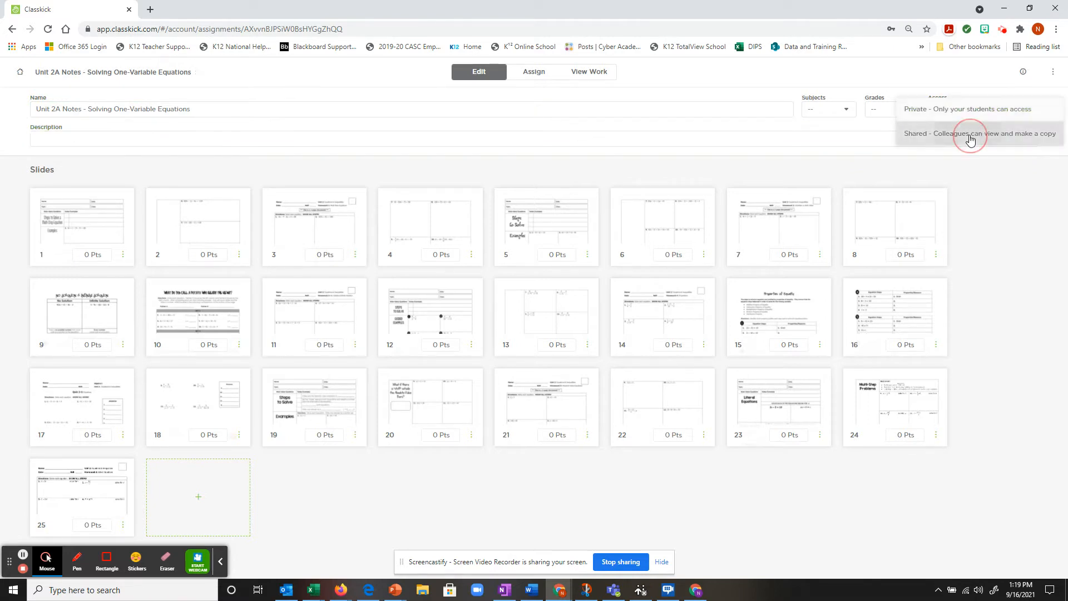
Step: Tag the assignment for grades 9, 10, 11 and 12 and the Algebra subject
left_click(899, 114)
scroll(890, 234, "down", 3)
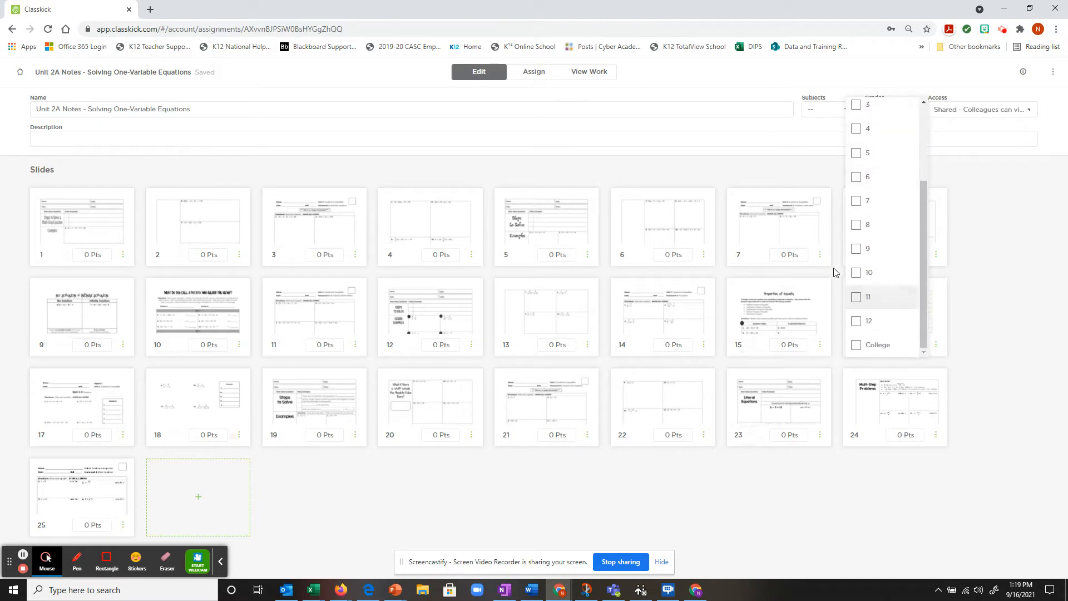
left_click(856, 249)
left_click(856, 273)
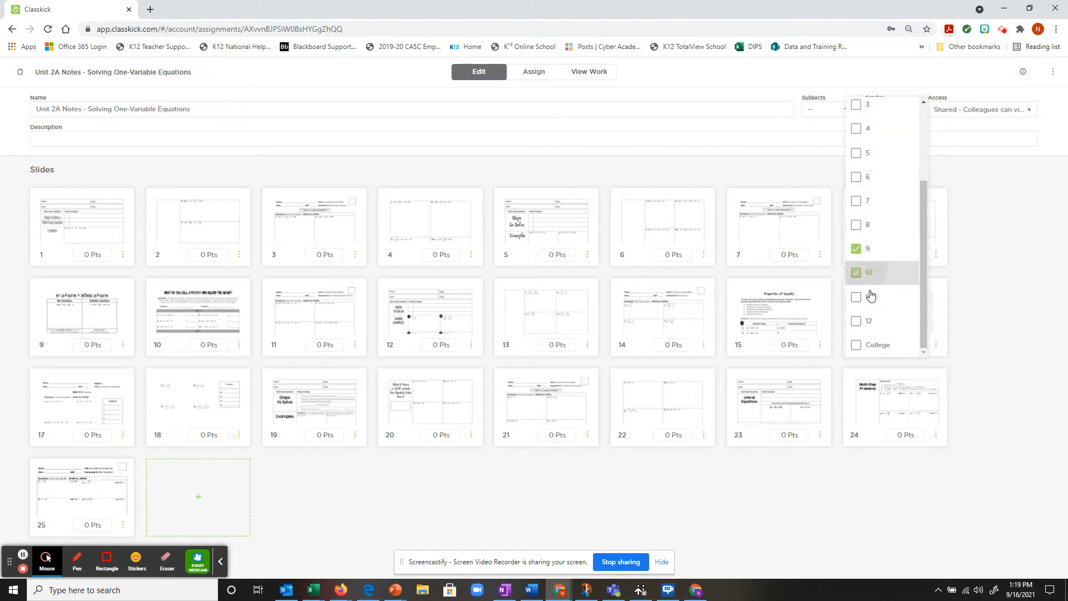
left_click(857, 301)
left_click(857, 321)
left_click(829, 110)
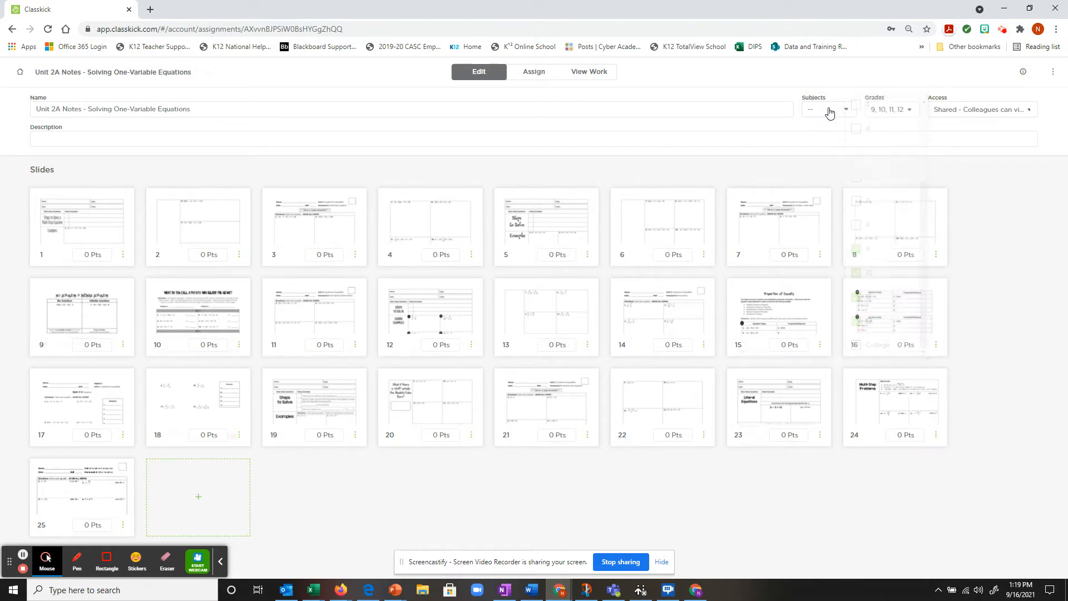
left_click(830, 113)
left_click(815, 136)
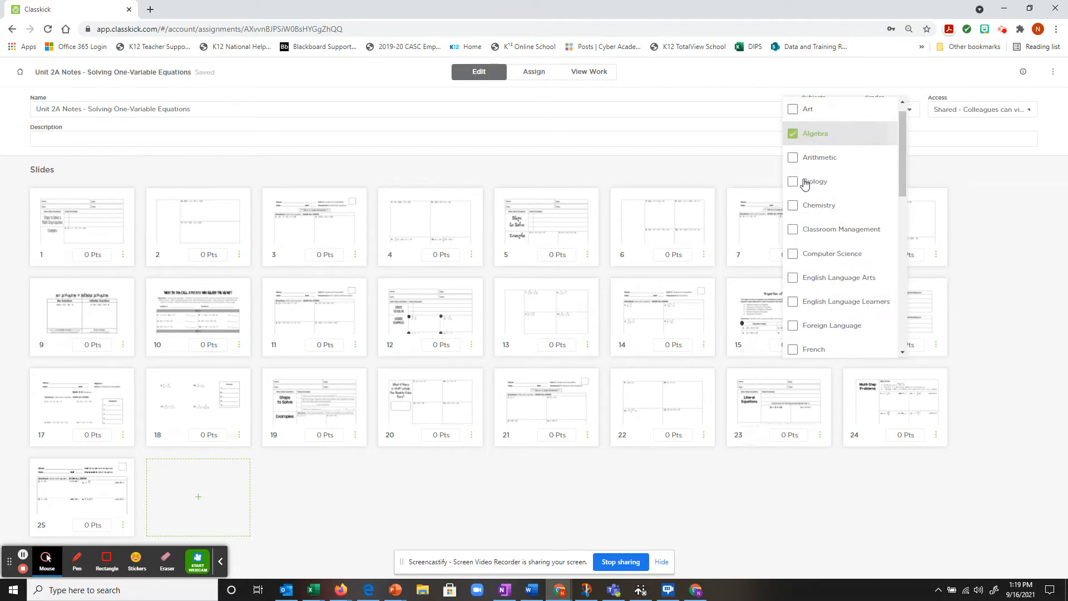
left_click(1003, 214)
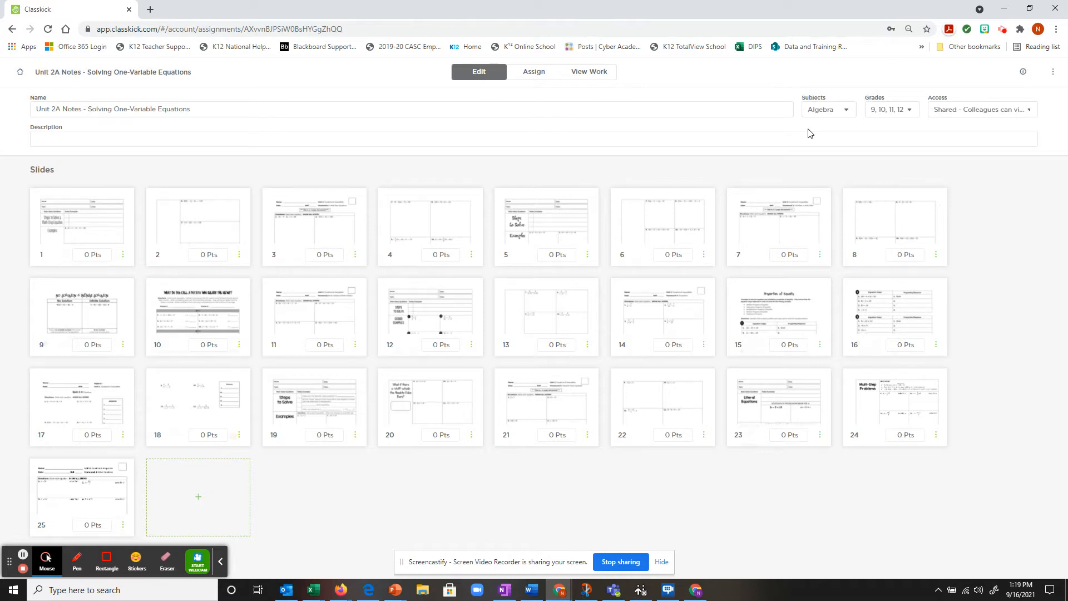
Step: On slide 1, reposition the notes worksheet and drag its corners outward to enlarge it
left_click(101, 228)
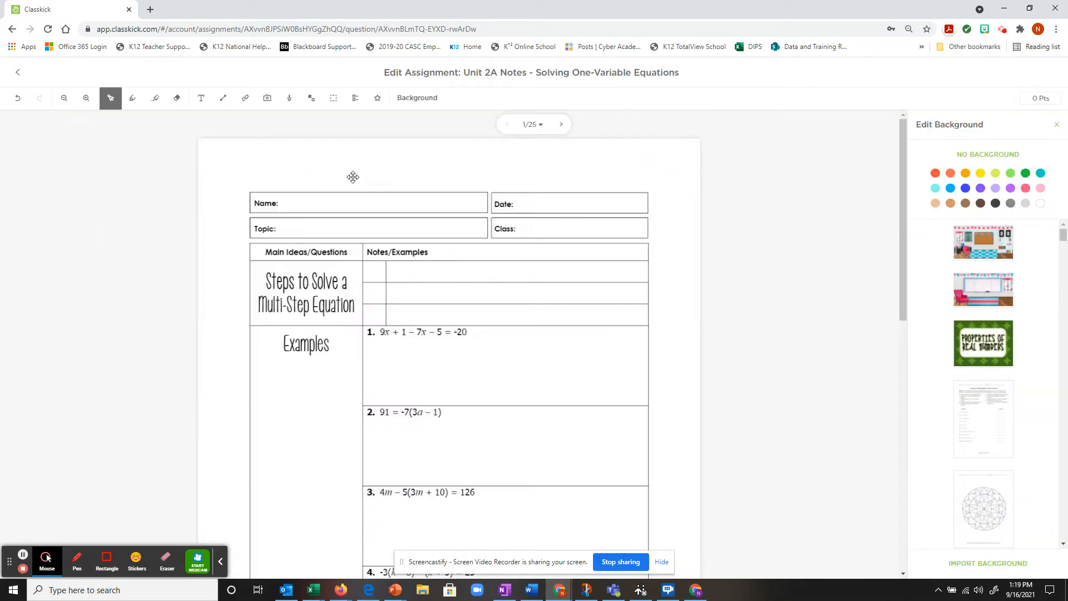
left_click_drag(270, 236, 257, 216)
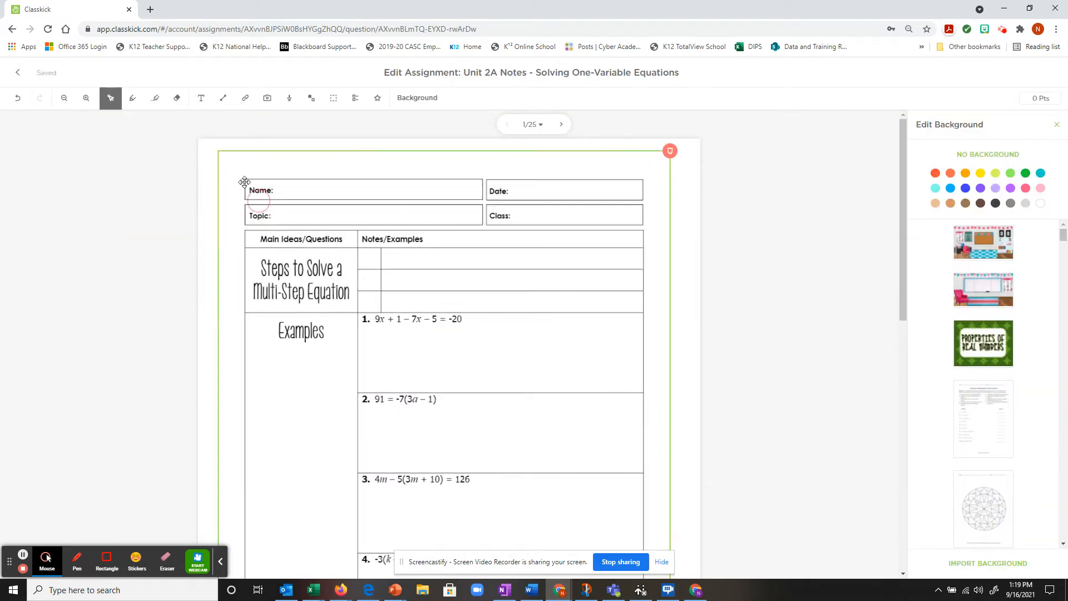
left_click_drag(217, 153, 174, 141)
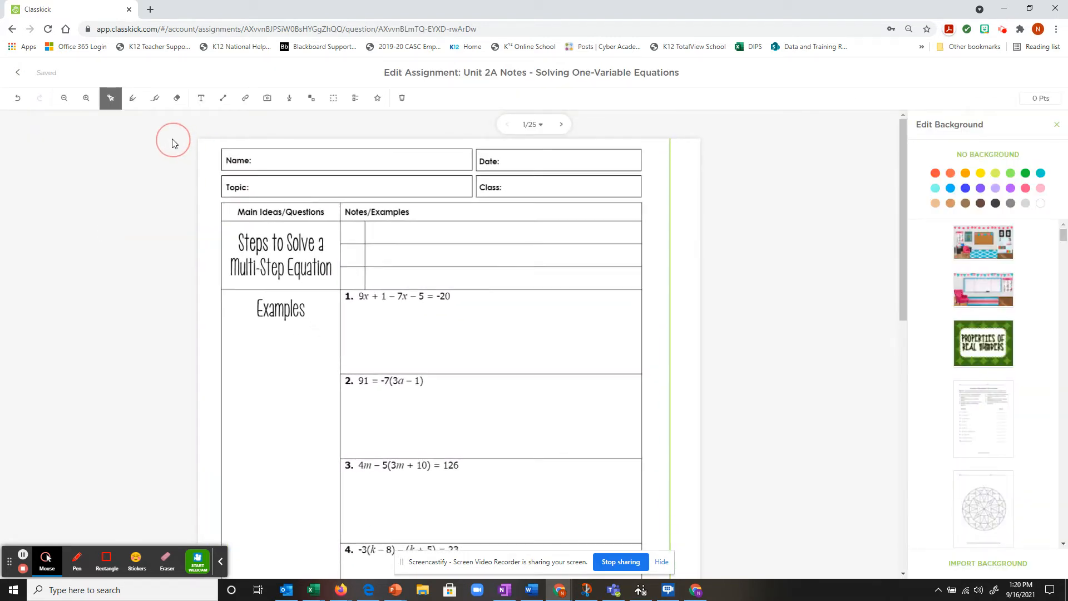
left_click_drag(396, 250, 395, 260)
scroll(609, 248, "down", 7)
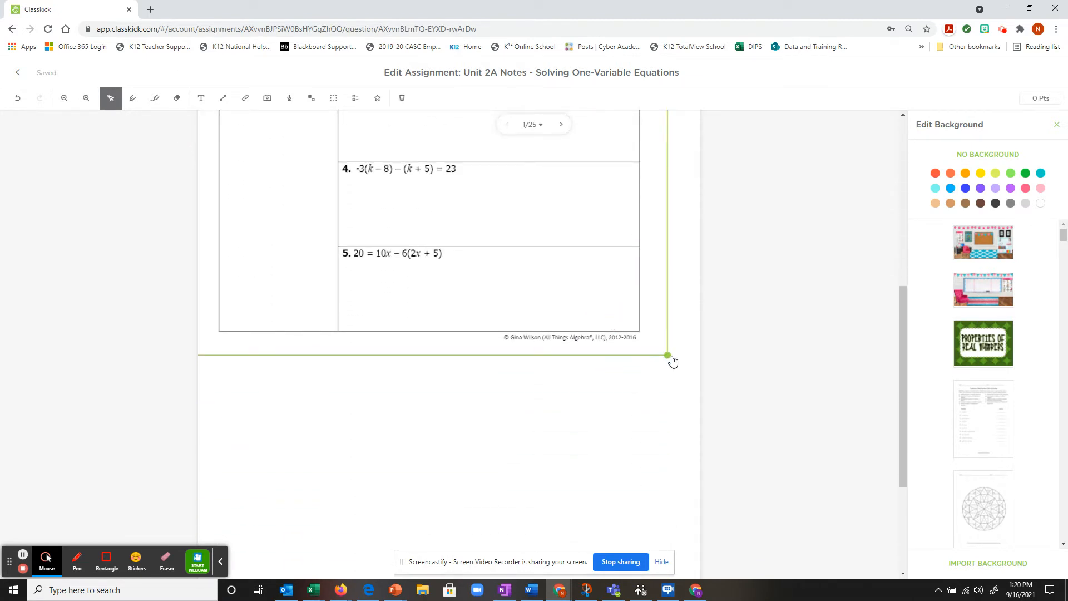
left_click_drag(670, 358, 723, 410)
scroll(551, 315, "up", 7)
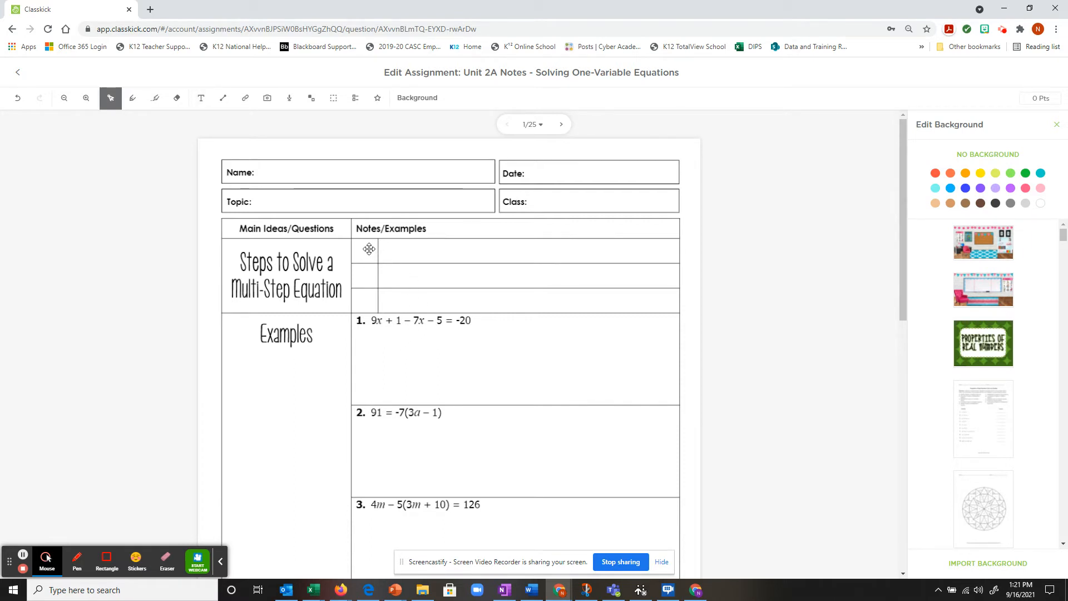
Step: Add a text box on slide 1 reading '1)' in larger red text
left_click(201, 103)
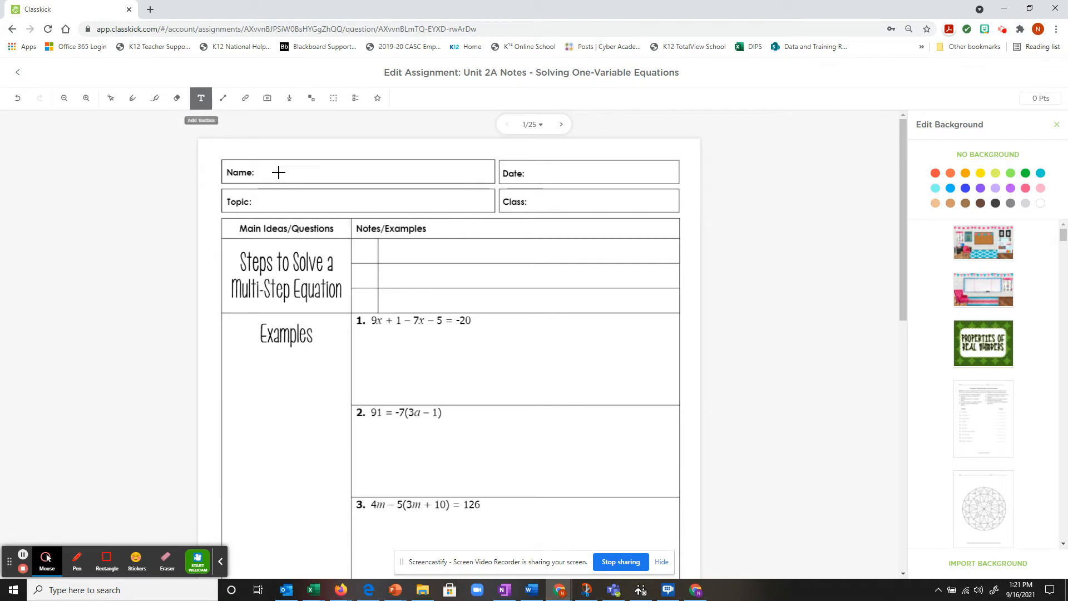
left_click_drag(351, 240, 377, 269)
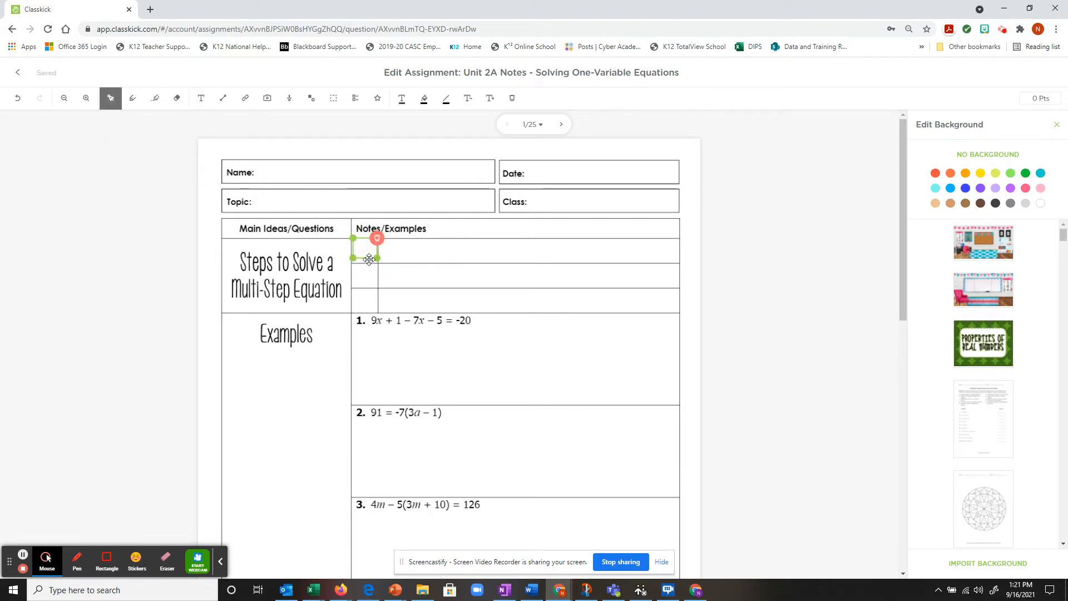
left_click(1057, 124)
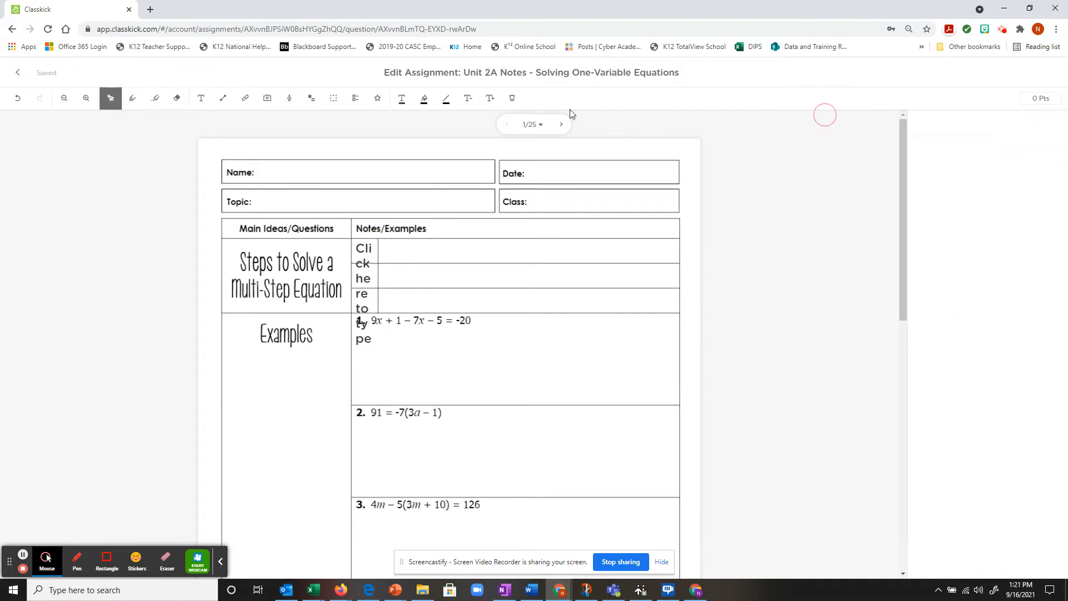
left_click(443, 258)
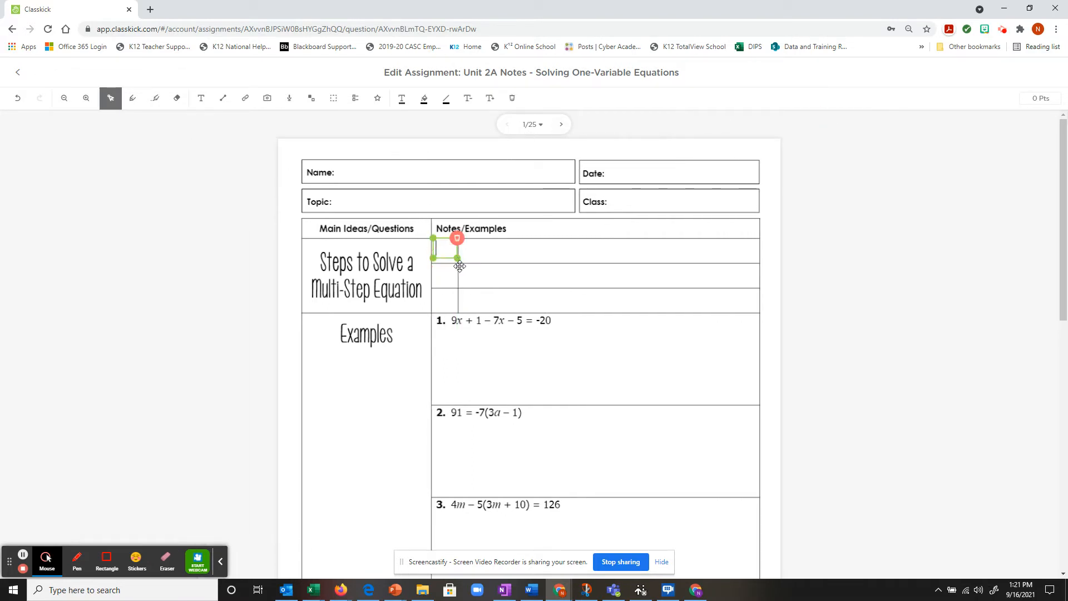
left_click_drag(458, 262, 457, 259)
left_click(489, 99)
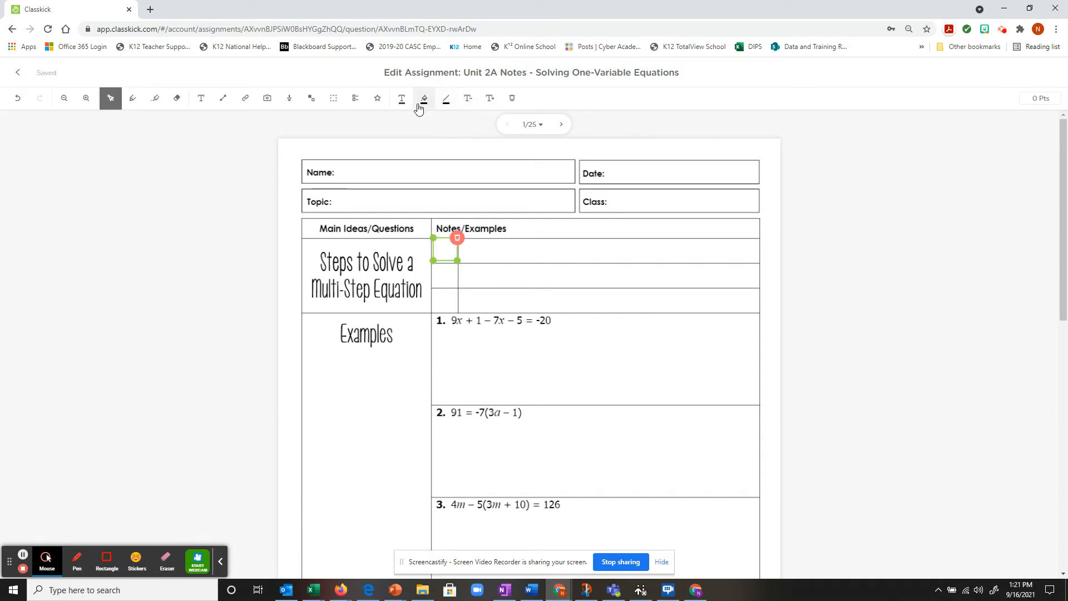
left_click(398, 102)
left_click(412, 186)
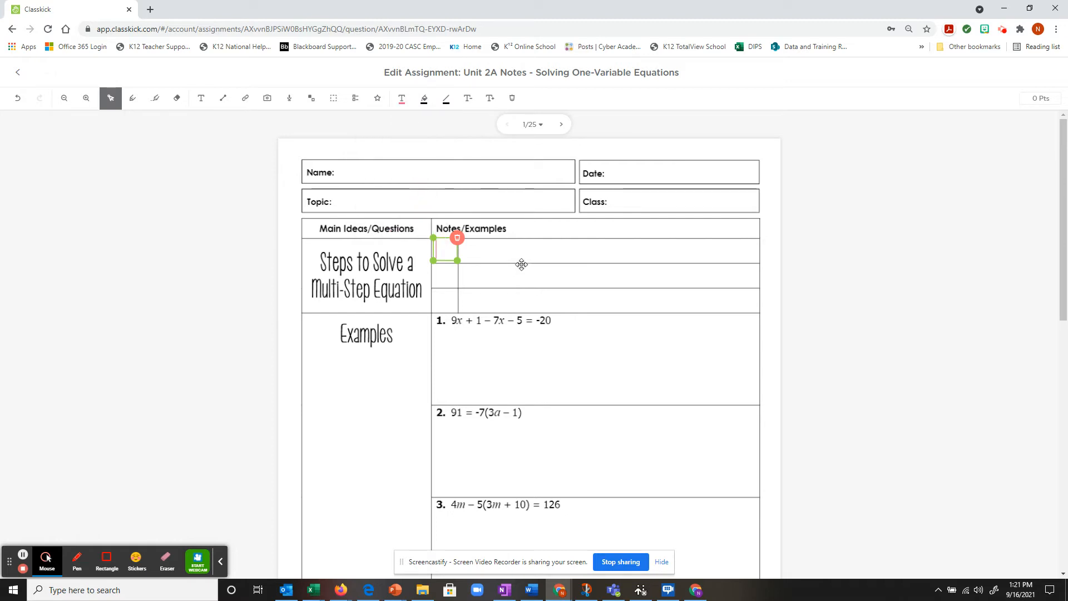
type("1)")
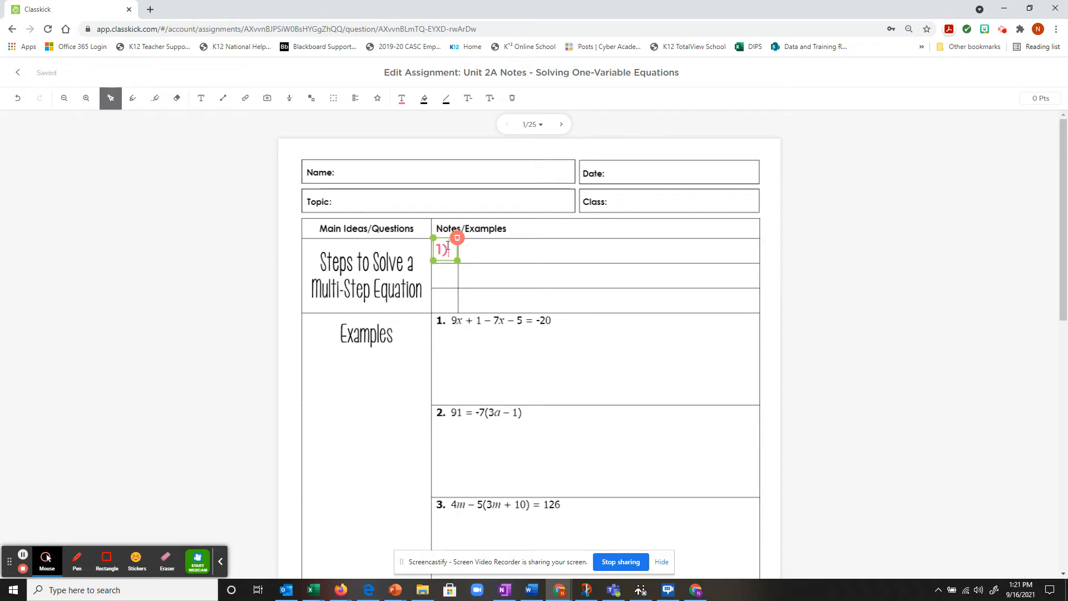
Step: Position the red '1)' label in the first row of the Notes/Examples column
left_click(489, 286)
left_click(446, 252)
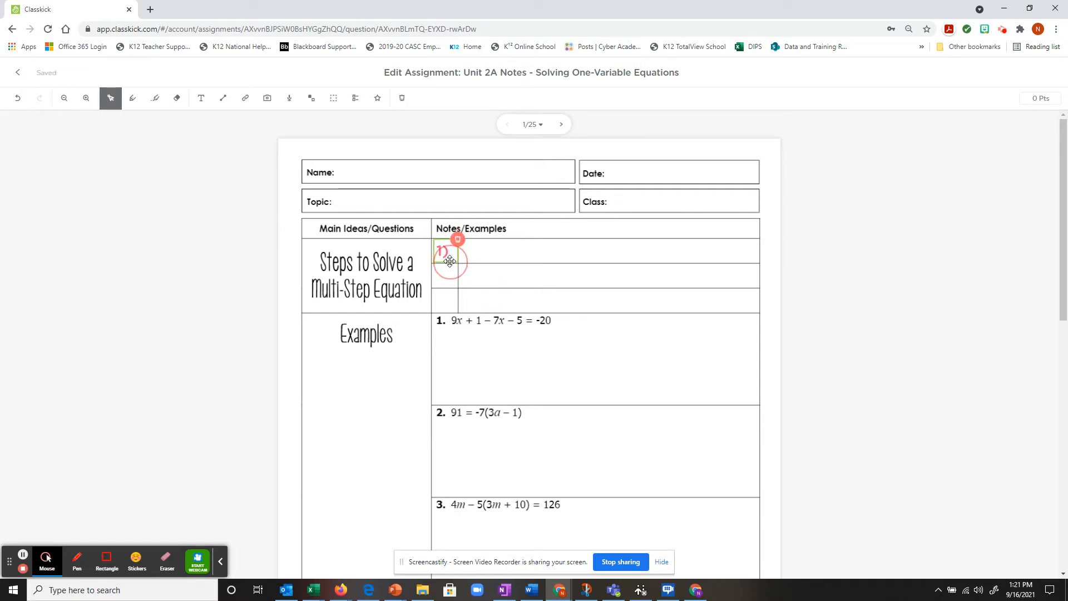
left_click_drag(450, 261, 452, 263)
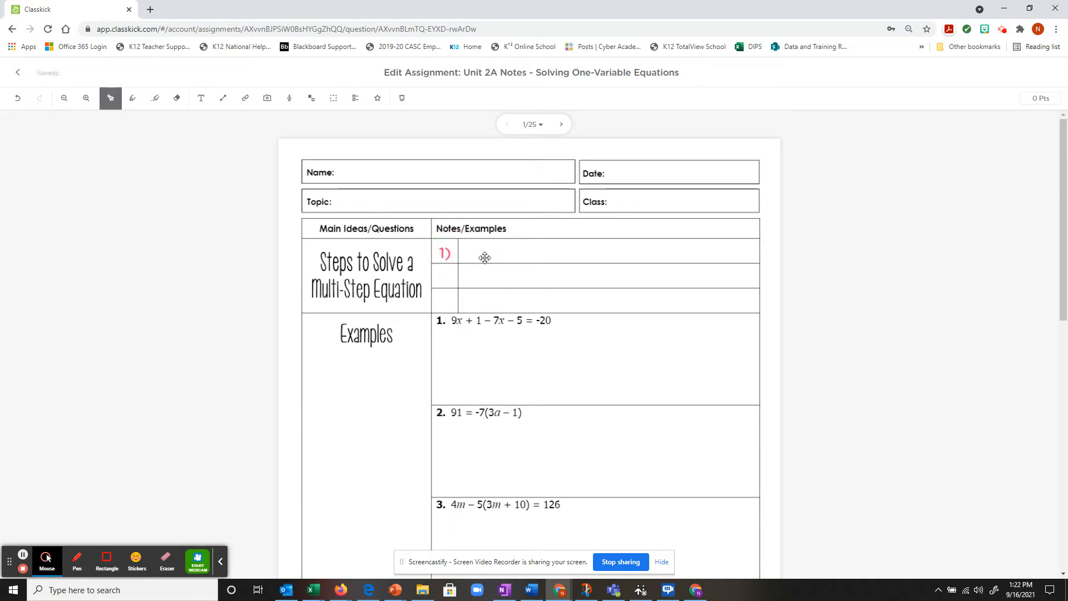
left_click_drag(501, 299, 495, 298)
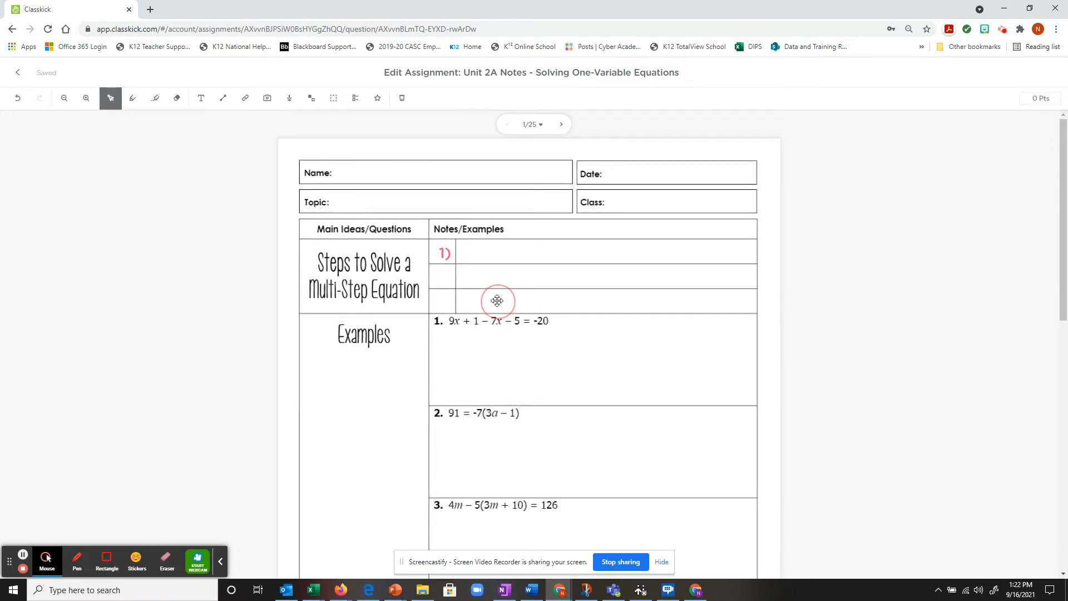
left_click(442, 253)
left_click_drag(441, 253, 442, 254)
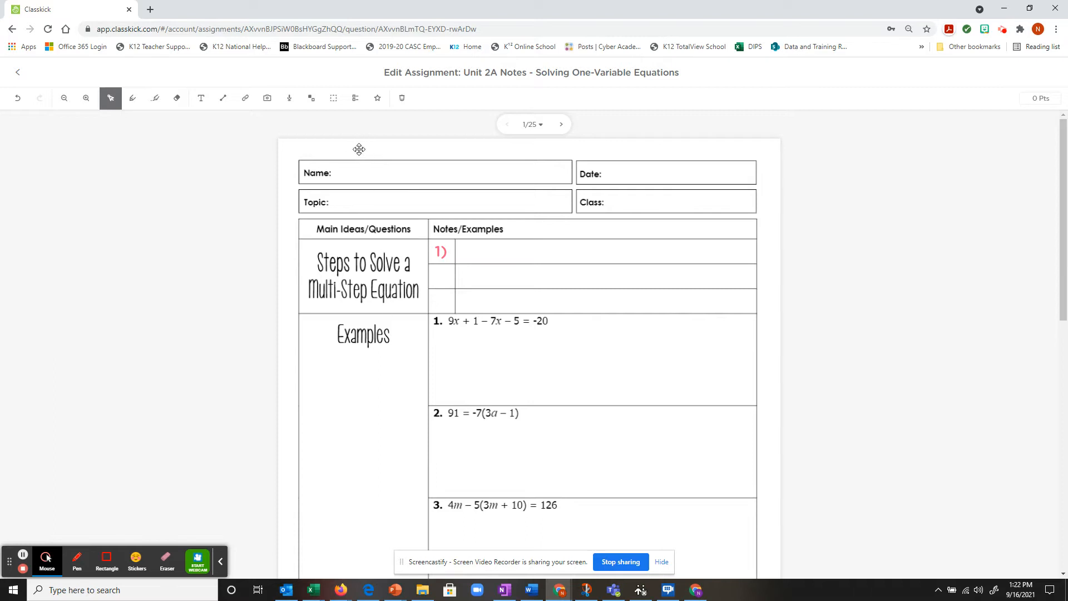
Step: Try the movable-image and Multiple Choice tools, then settle on the Fill In The Blank tool
left_click(310, 99)
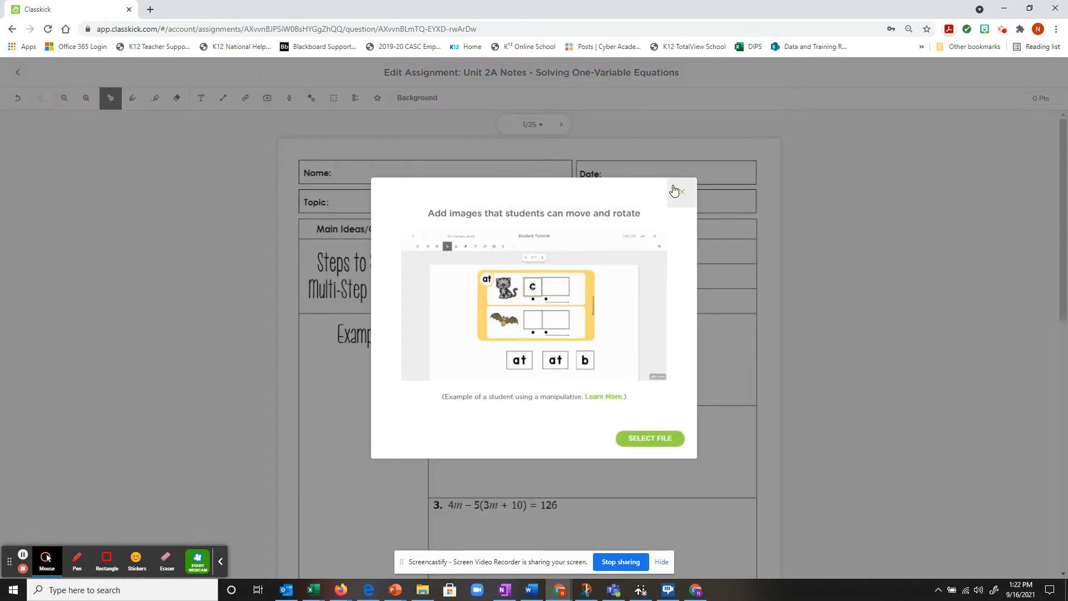
left_click(683, 192)
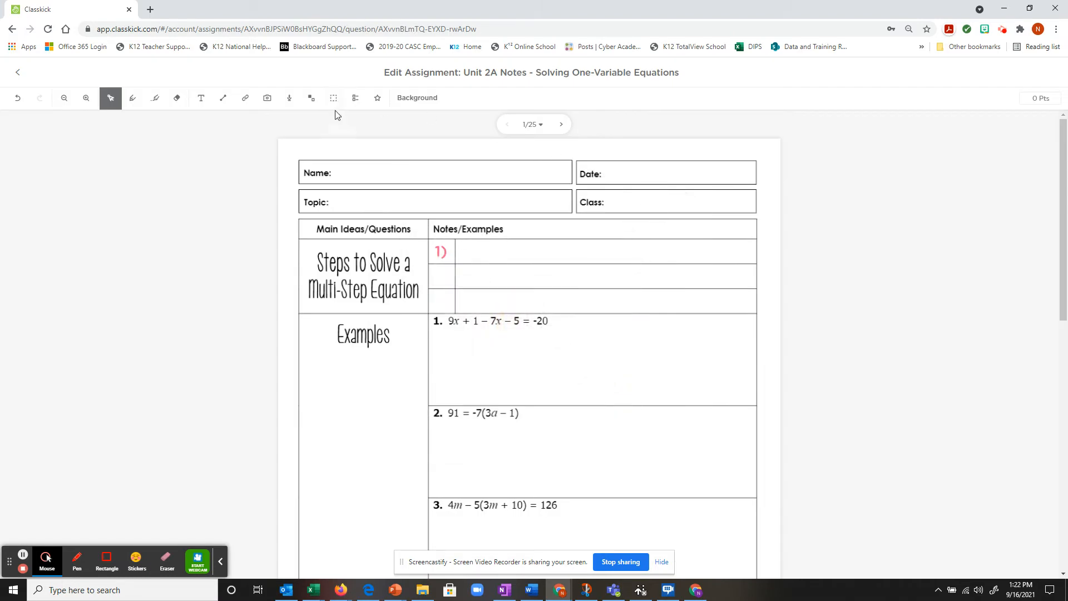
left_click(337, 102)
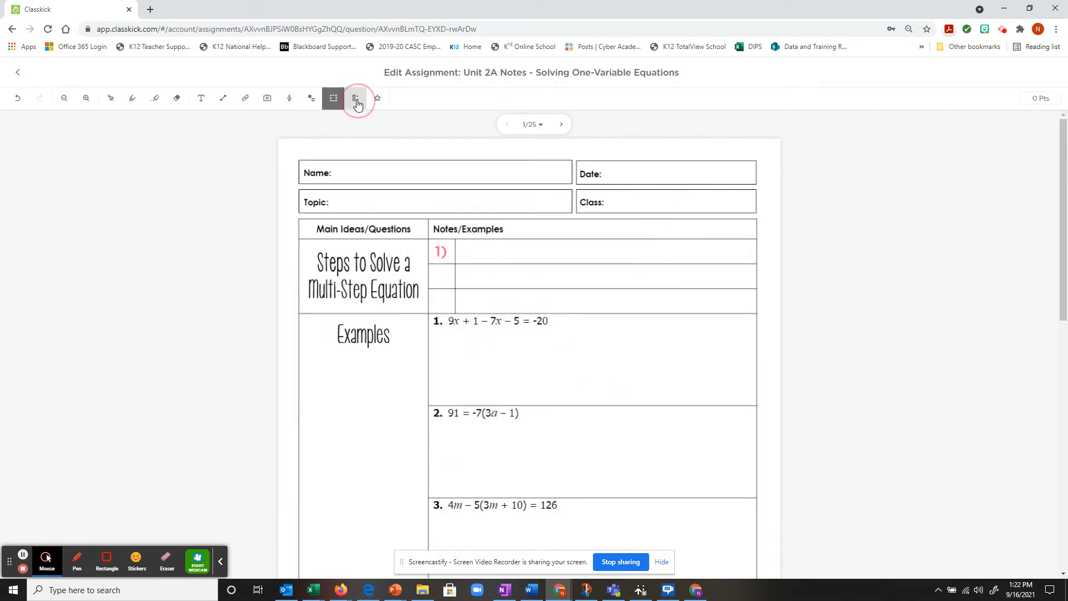
left_click(357, 100)
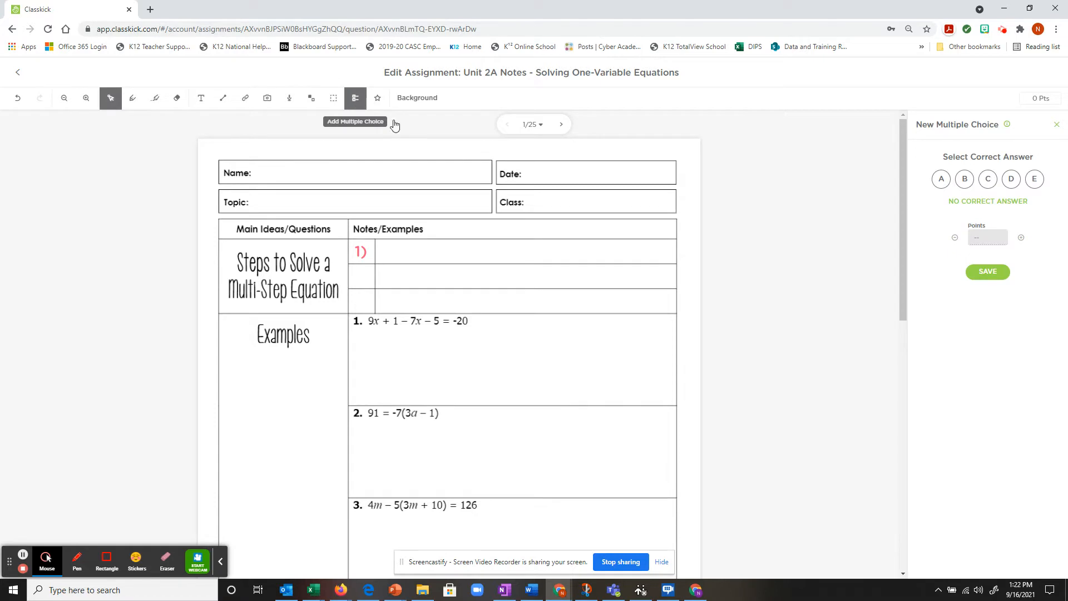
left_click(334, 100)
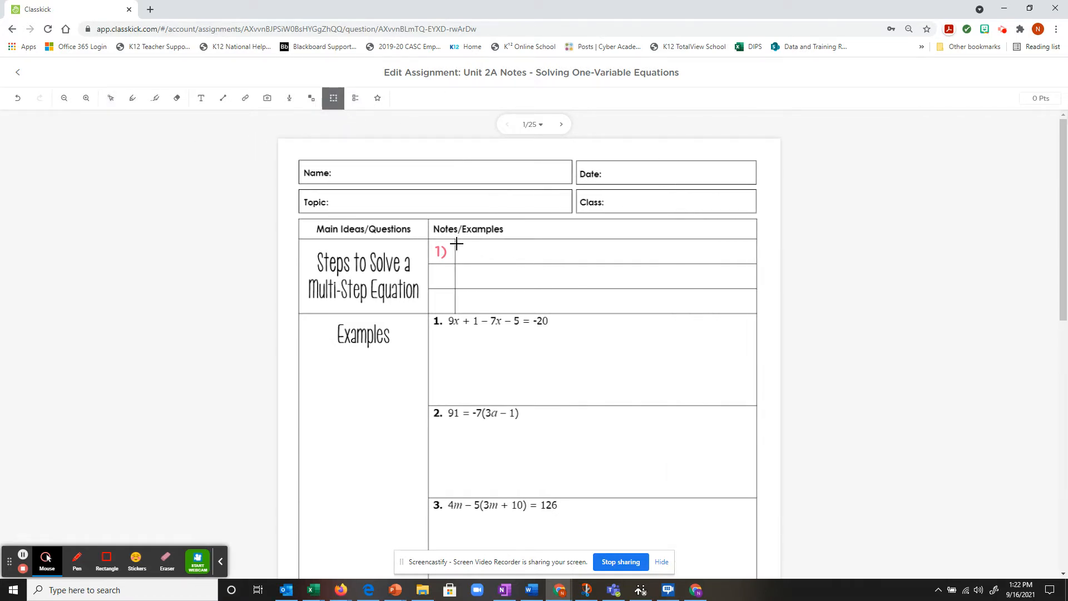
Step: Draw a blank beside '1)' that accepts 'Distribute' and is worth 0.25 points
left_click_drag(457, 243, 554, 264)
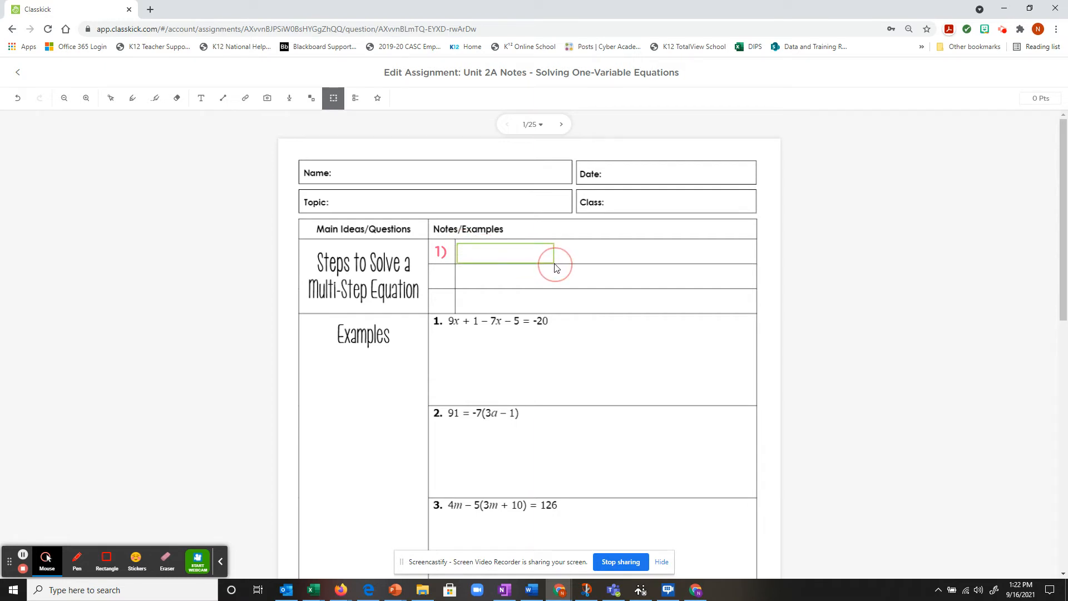
left_click(969, 150)
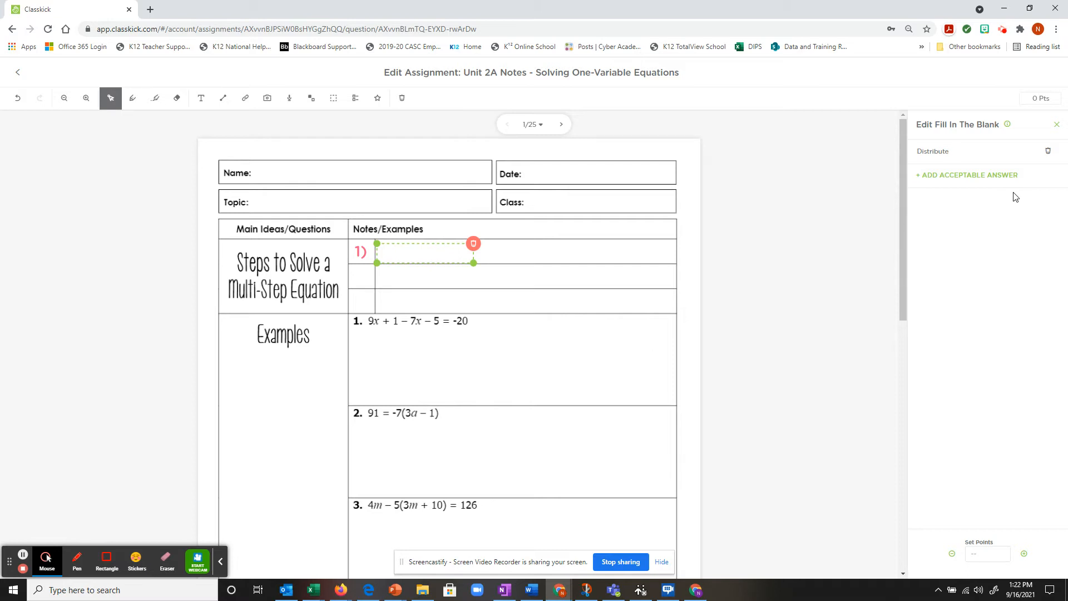
left_click(984, 550)
Step: Add a one-line '(if necessary)' note after the first blank, then start a text box in row 2
left_click(529, 272)
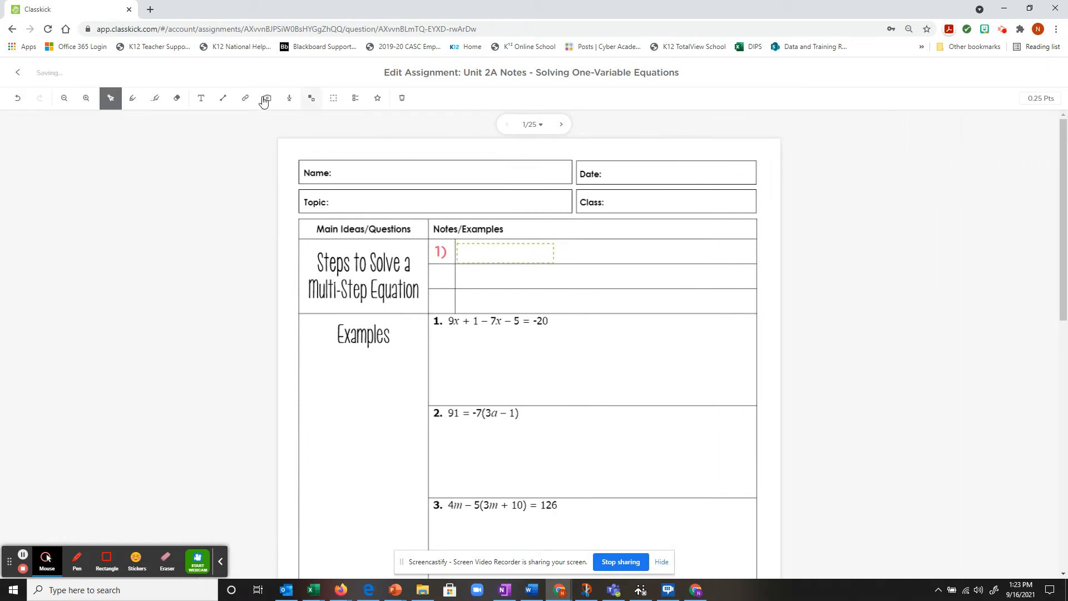
left_click(201, 98)
left_click(577, 245)
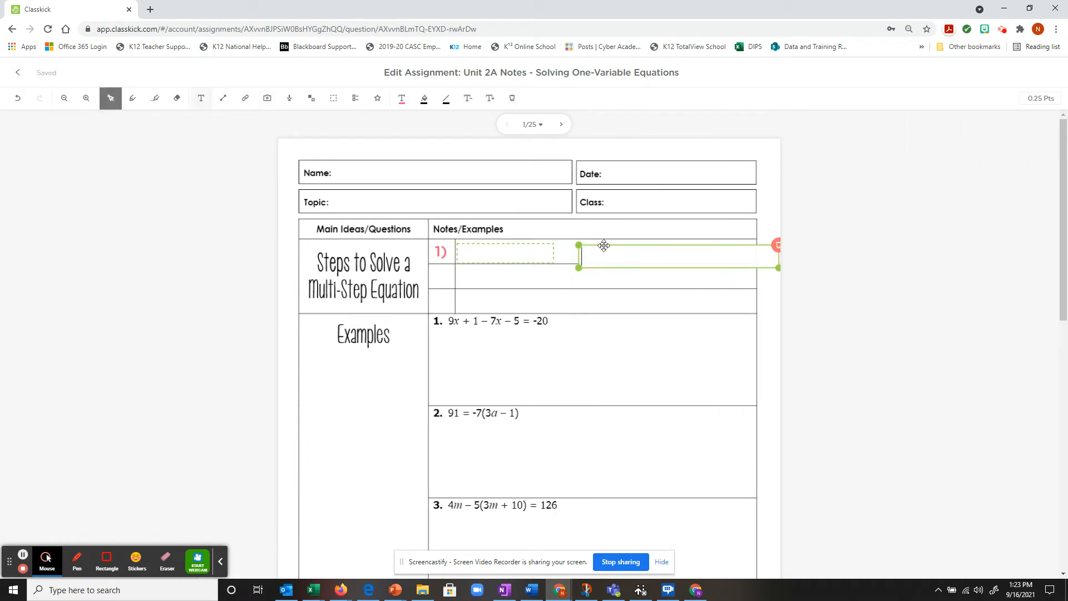
left_click_drag(604, 245, 583, 241)
type("(")
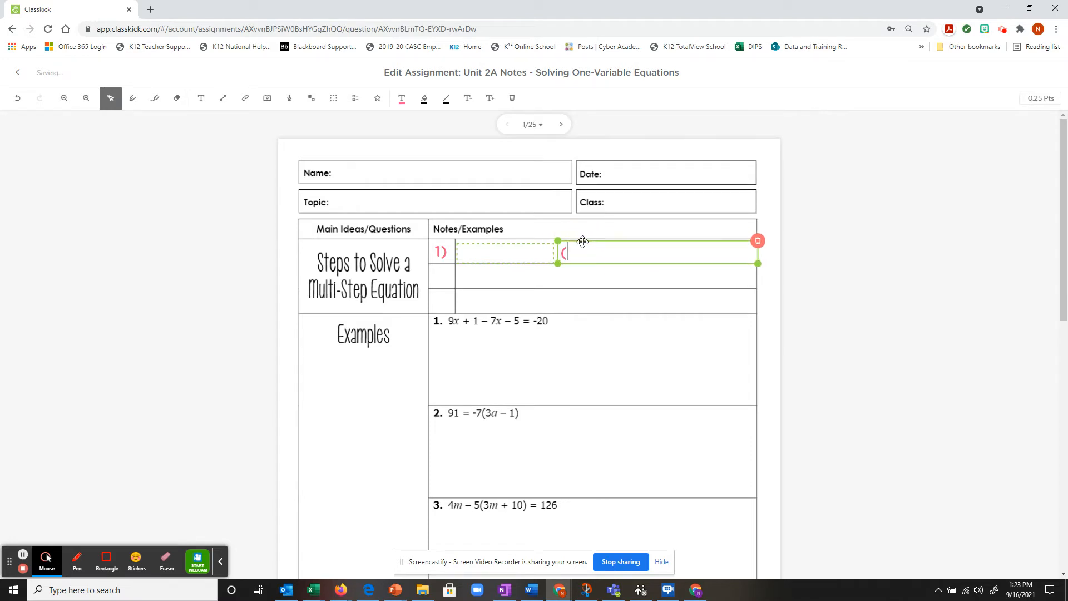
type("if necessay")
left_click_drag(758, 263, 670, 261)
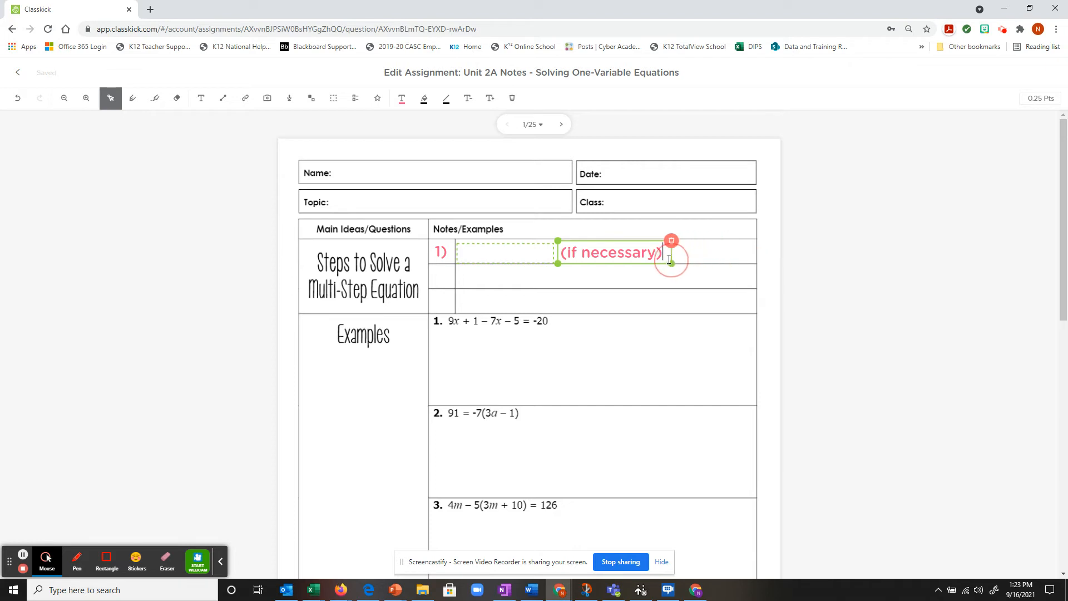
left_click(708, 253)
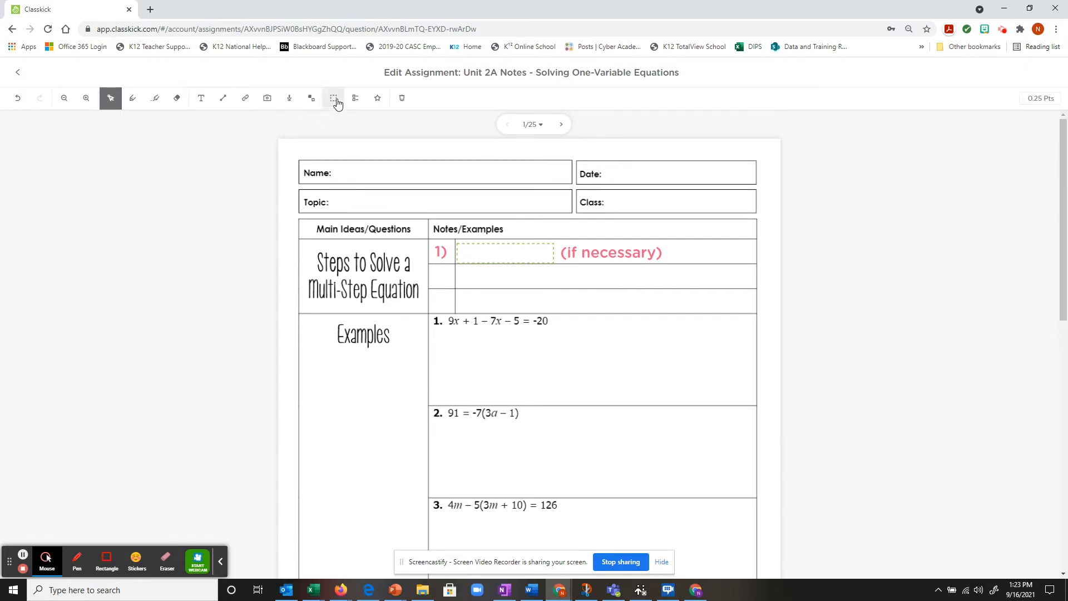
left_click(201, 98)
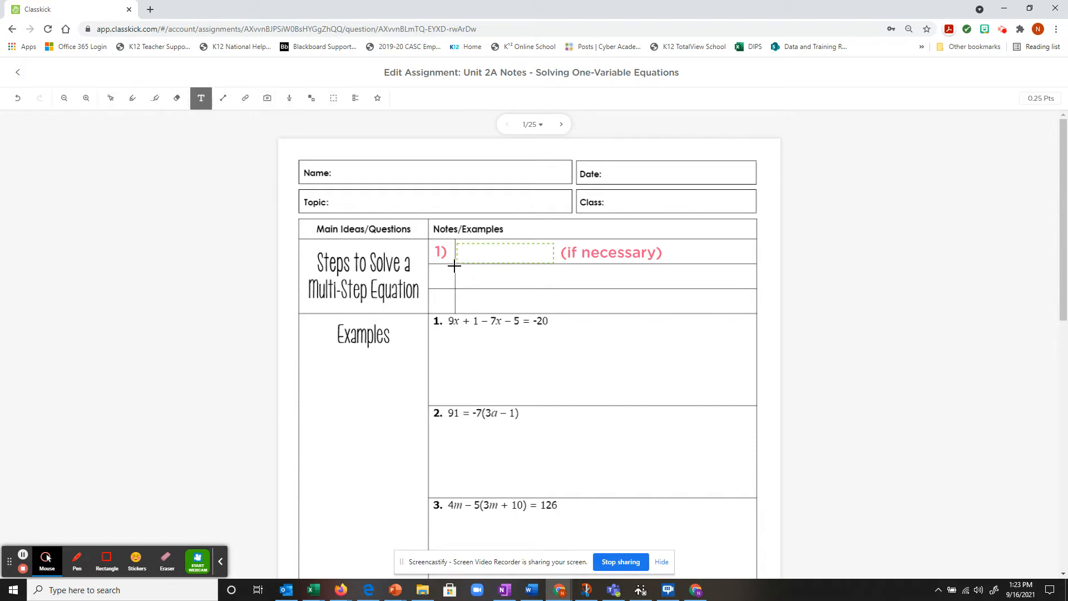
left_click(454, 265)
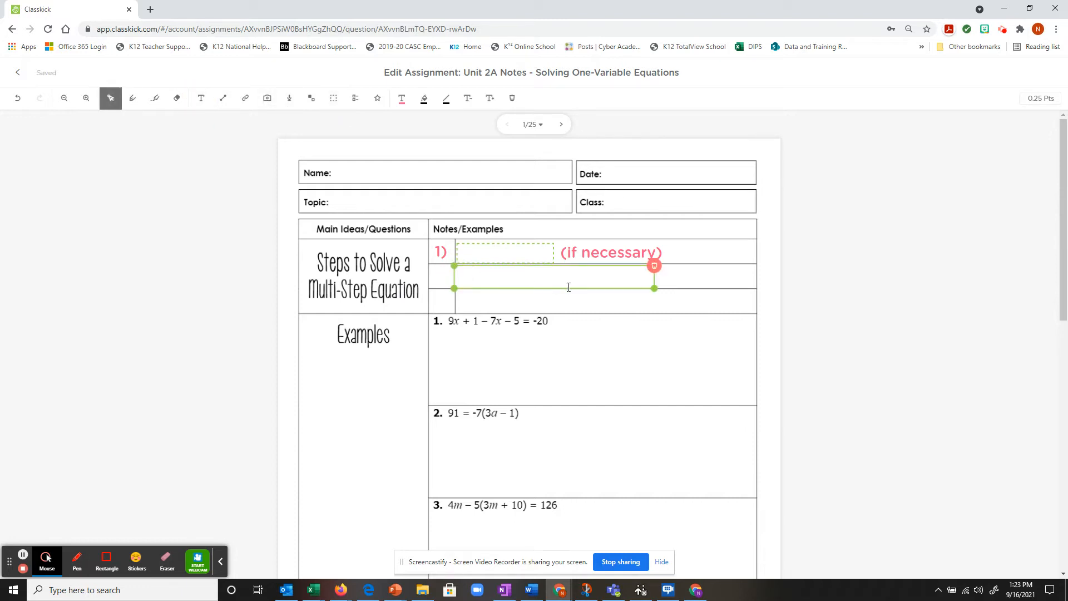
Step: Write '__________ like terms' in the row 2 text box and trim the box to fit
type("Com")
key("BackSpace")
key("BackSpace")
key("BackSpace")
key("BackSpace")
key("BackSpace")
key("BackSpace")
key("BackSpace")
type("_______________")
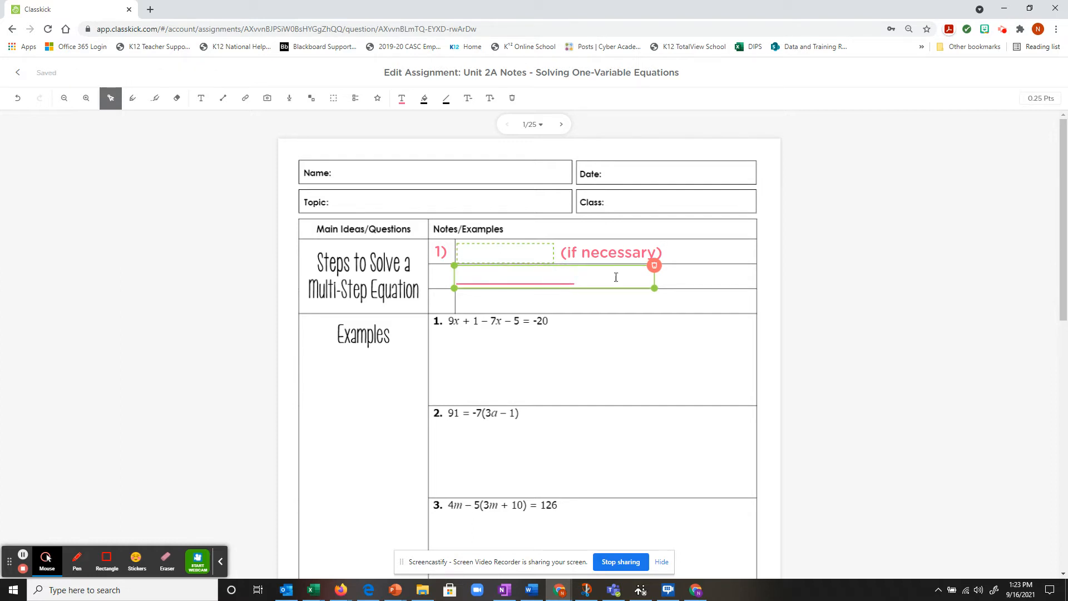
left_click_drag(655, 288, 754, 296)
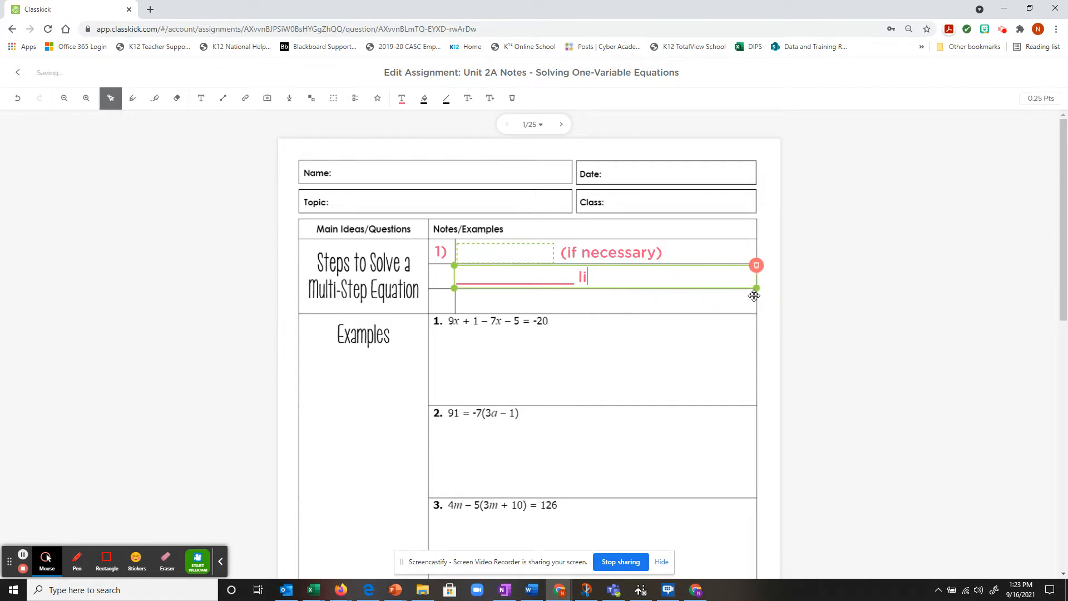
type("ke terms")
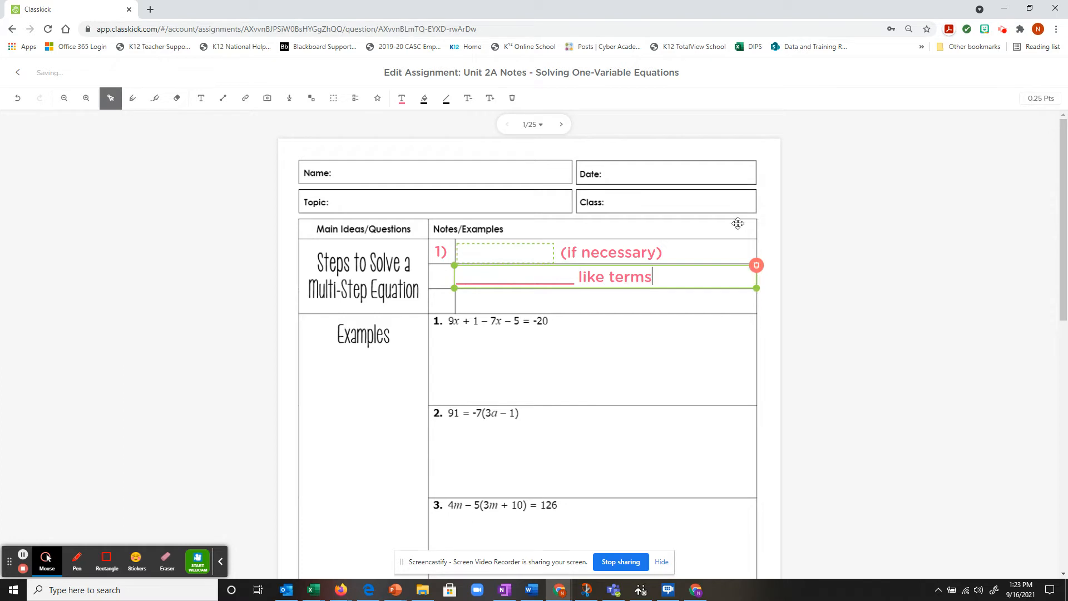
left_click(549, 353)
left_click(544, 285)
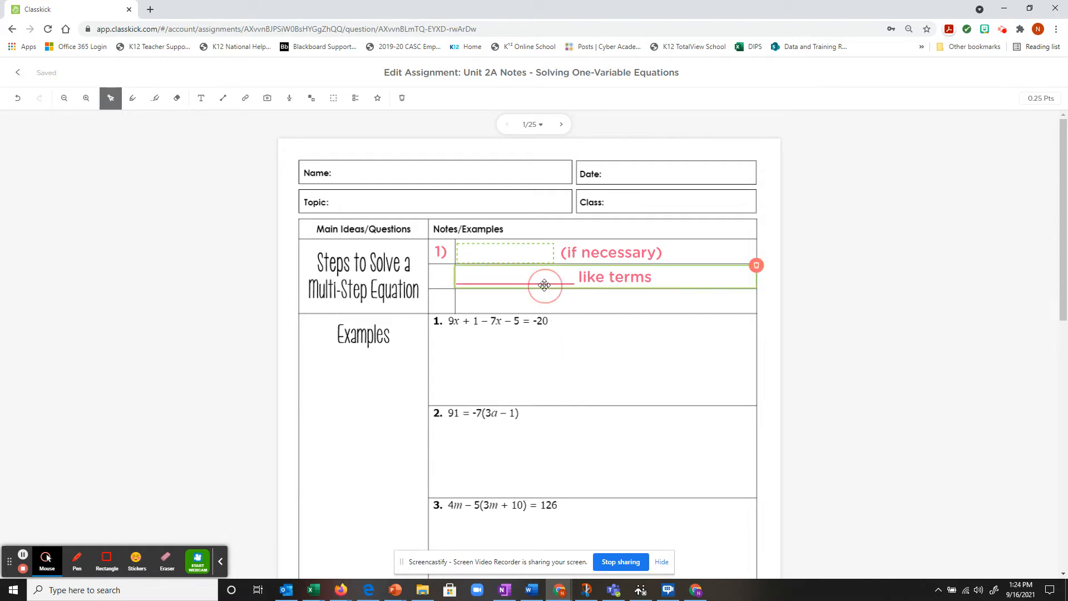
left_click_drag(544, 285, 544, 283)
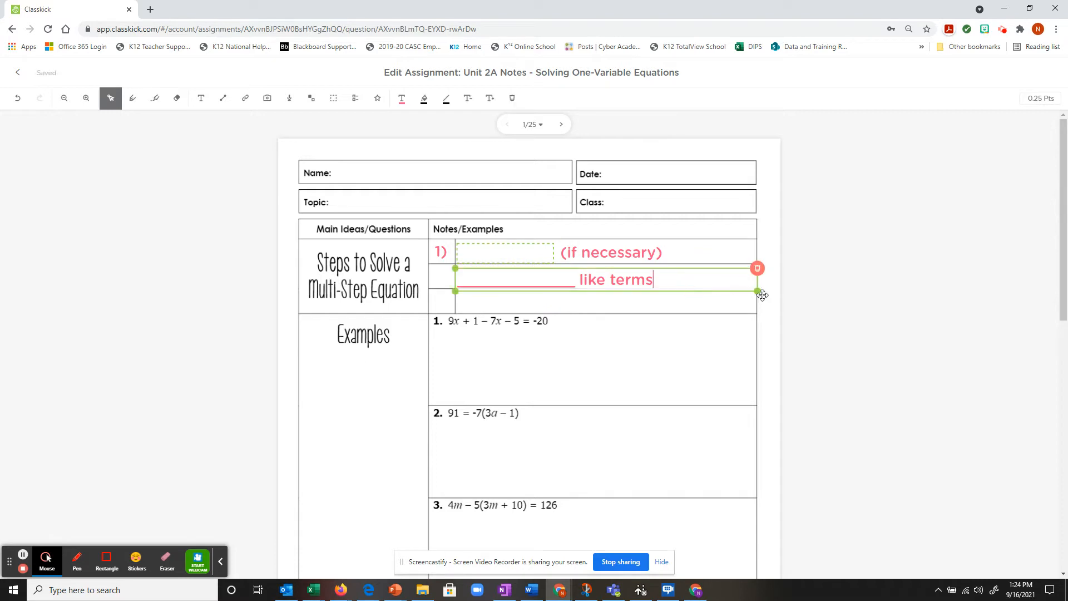
left_click_drag(759, 293, 661, 279)
left_click(690, 234)
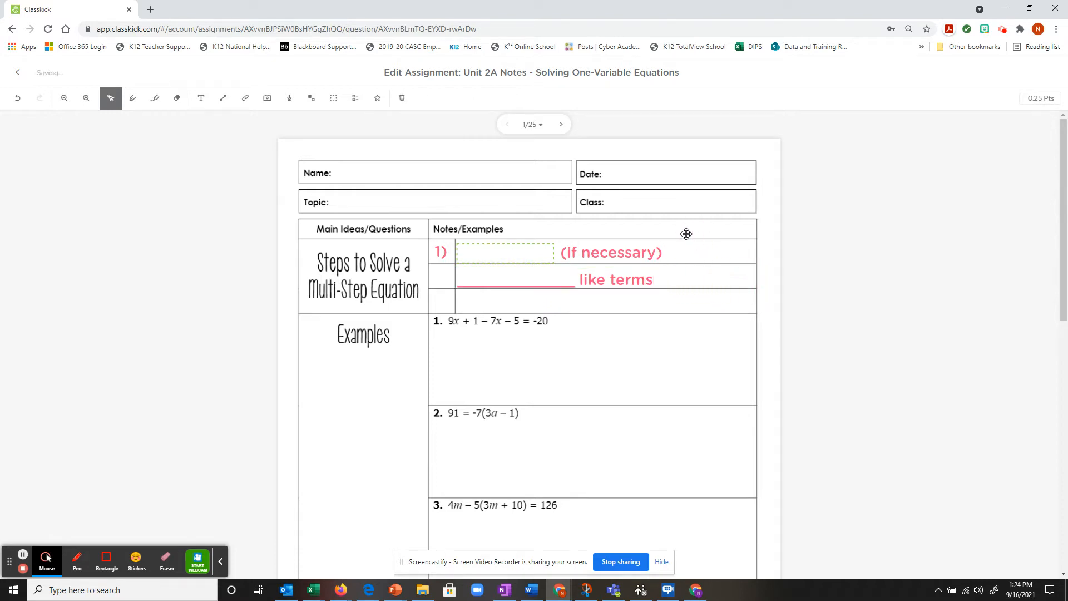
Step: Draw a blank over the like-terms line that accepts 'Combine' and is worth 0.25 points
left_click(342, 100)
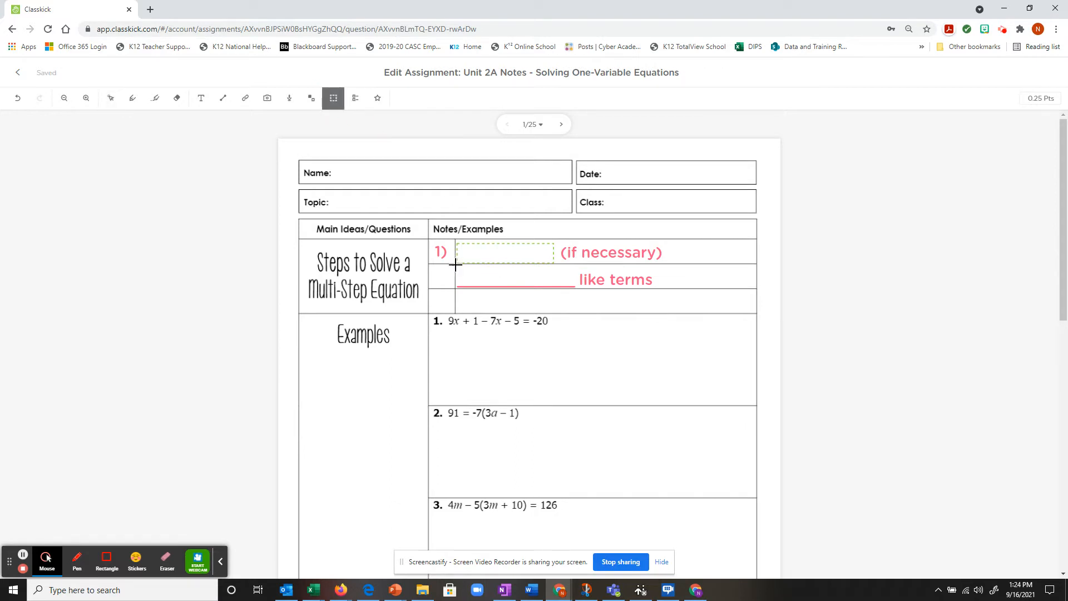
left_click_drag(455, 268, 570, 286)
left_click_drag(433, 276, 438, 277)
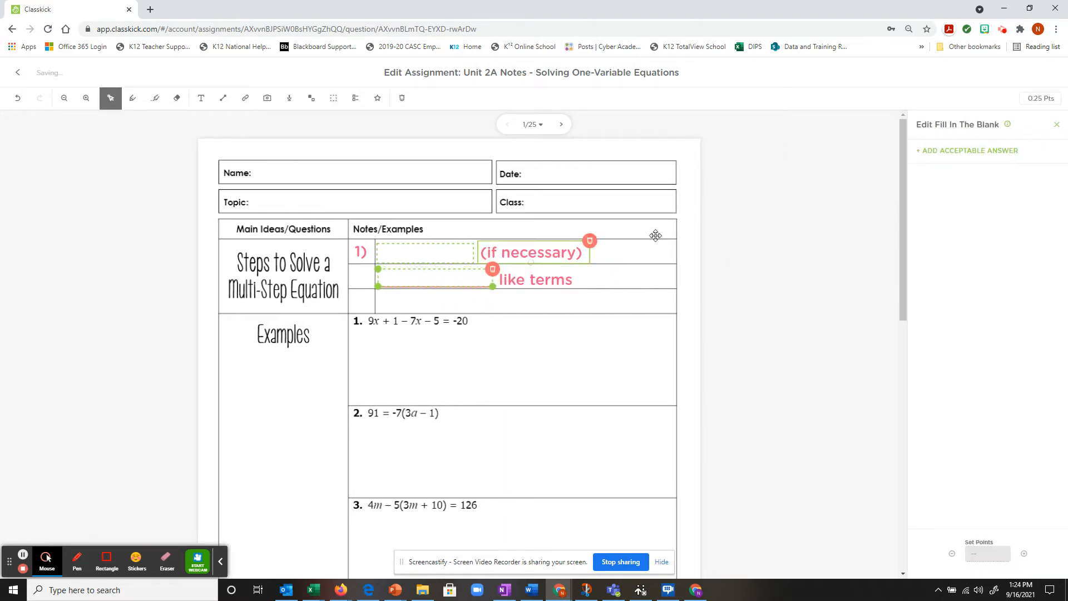
left_click(990, 151)
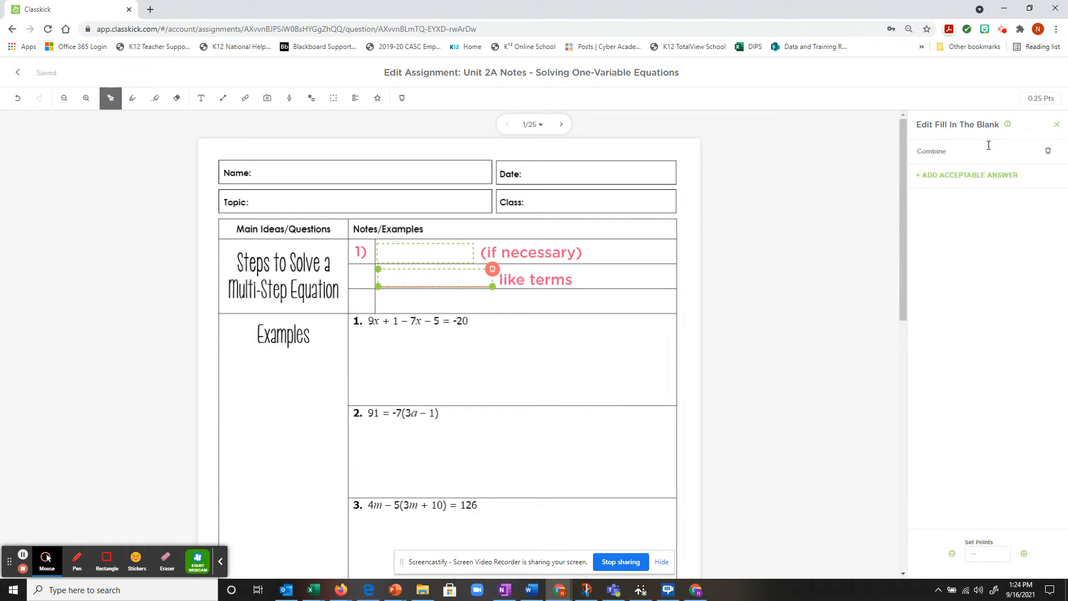
left_click_drag(923, 150, 927, 153)
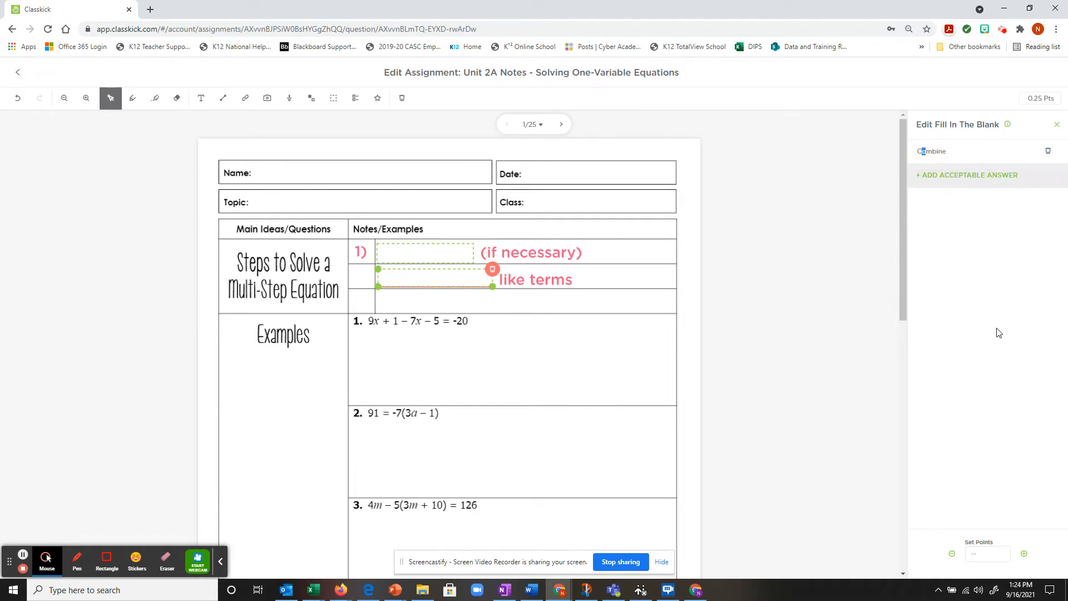
left_click(926, 153)
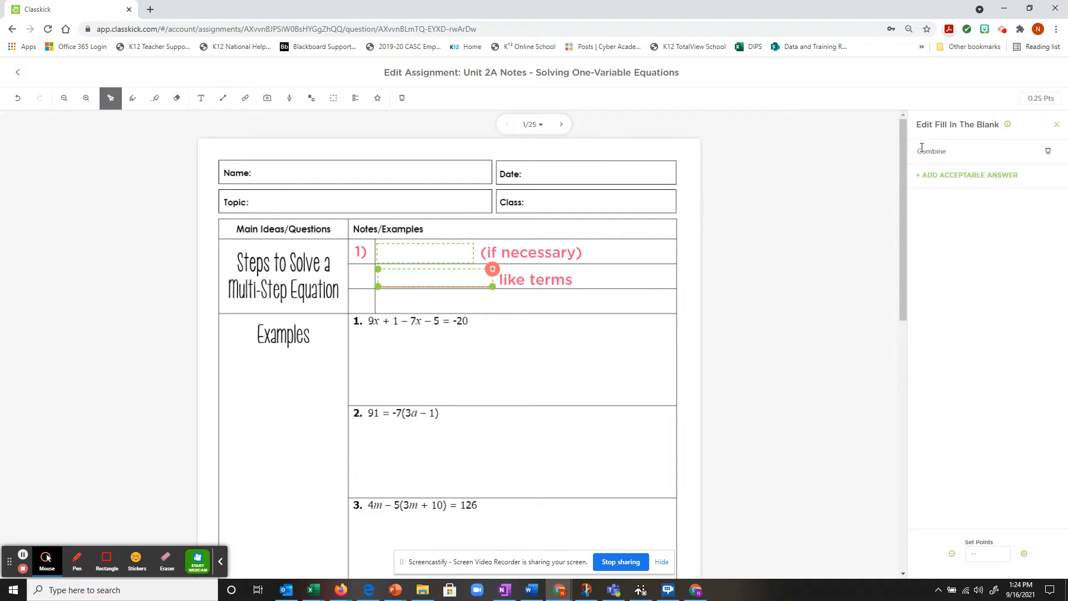
left_click(1000, 553)
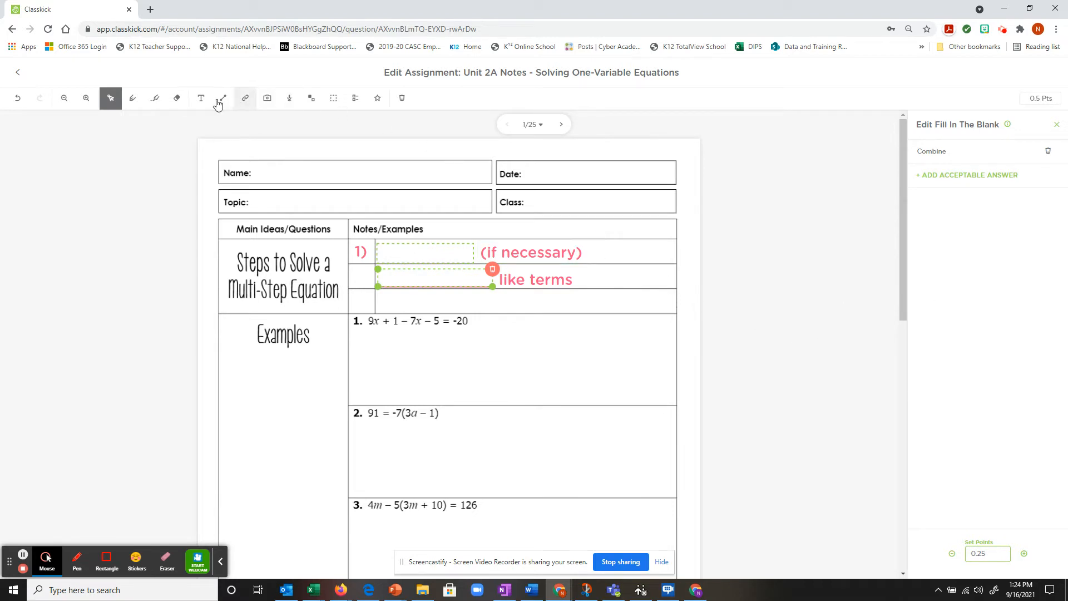
Step: Add a '2)' label beside the like terms row
left_click(201, 98)
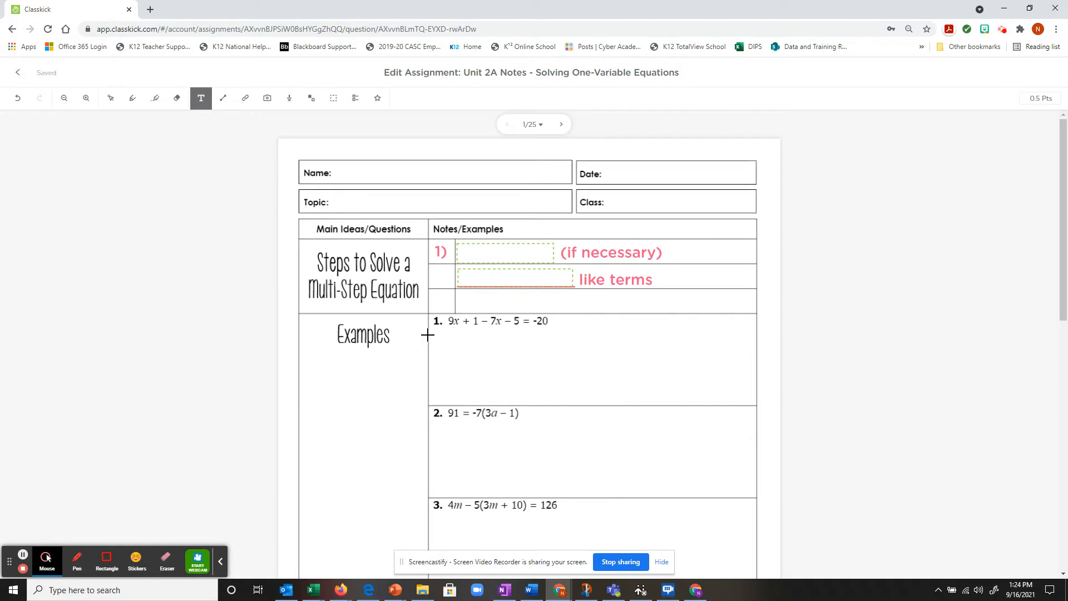
left_click_drag(433, 335, 439, 286)
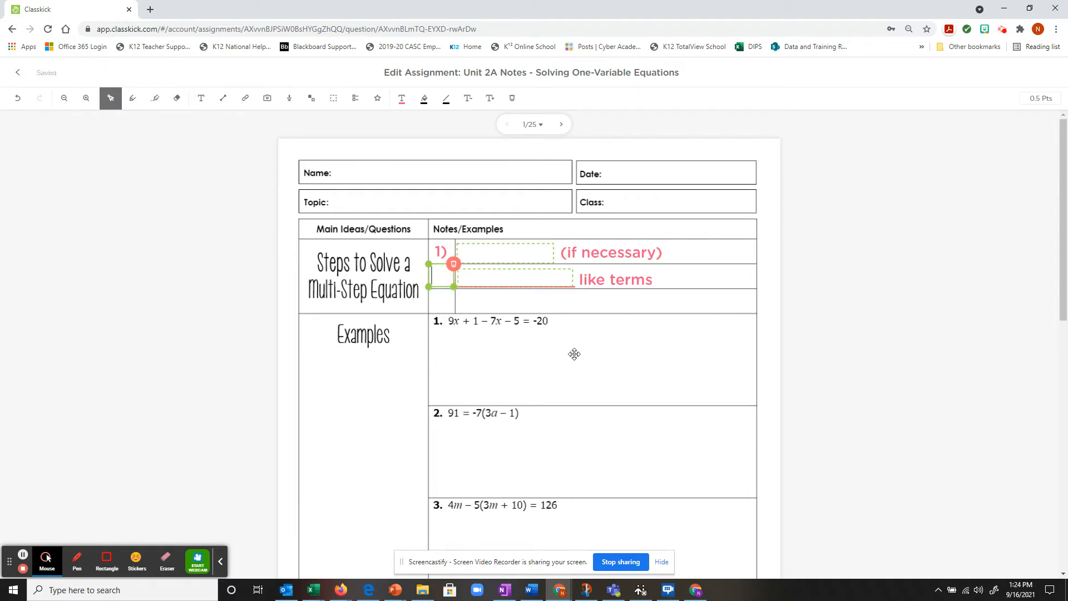
type("2")
left_click_drag(440, 286, 444, 286)
left_click(481, 310)
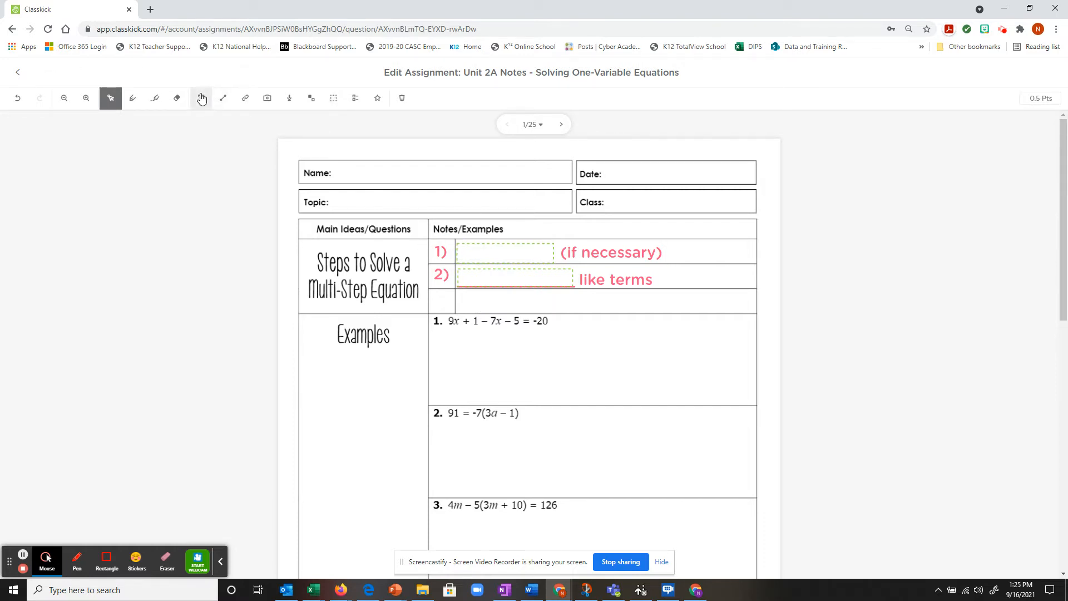
Step: Add 'Solve!!!!!' as a text box in the third steps row
left_click(334, 98)
left_click(201, 97)
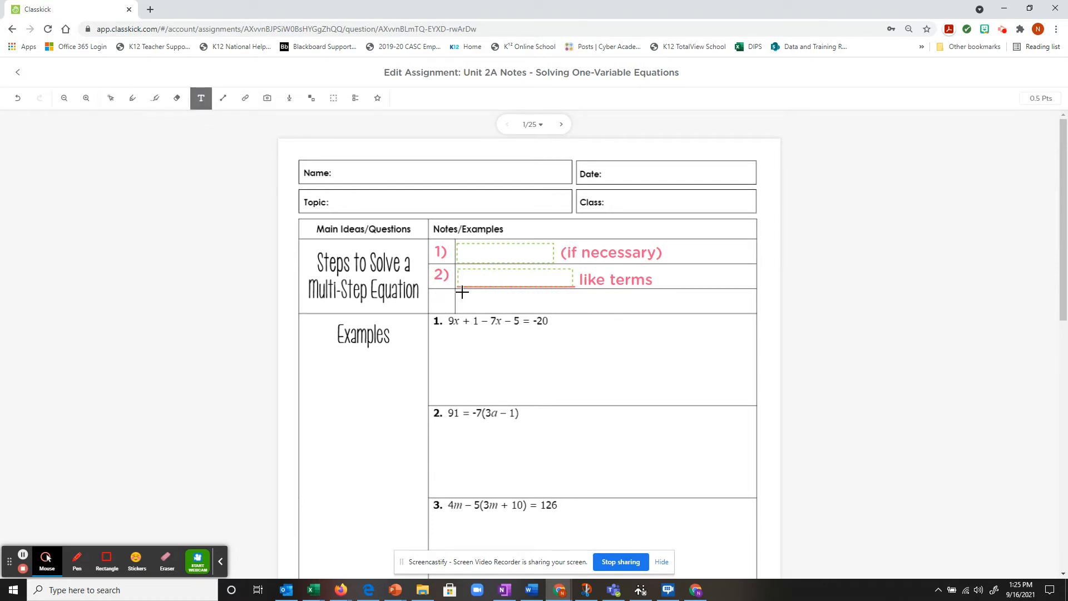
left_click_drag(461, 291, 662, 314)
left_click_drag(497, 293, 492, 289)
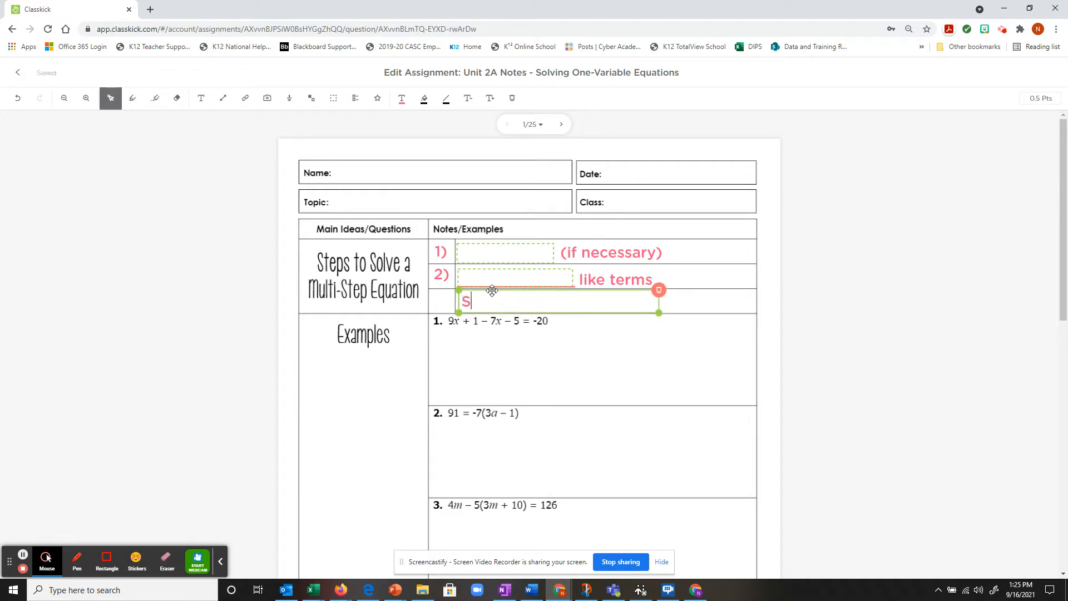
type("Solve!!!!!")
left_click(470, 370)
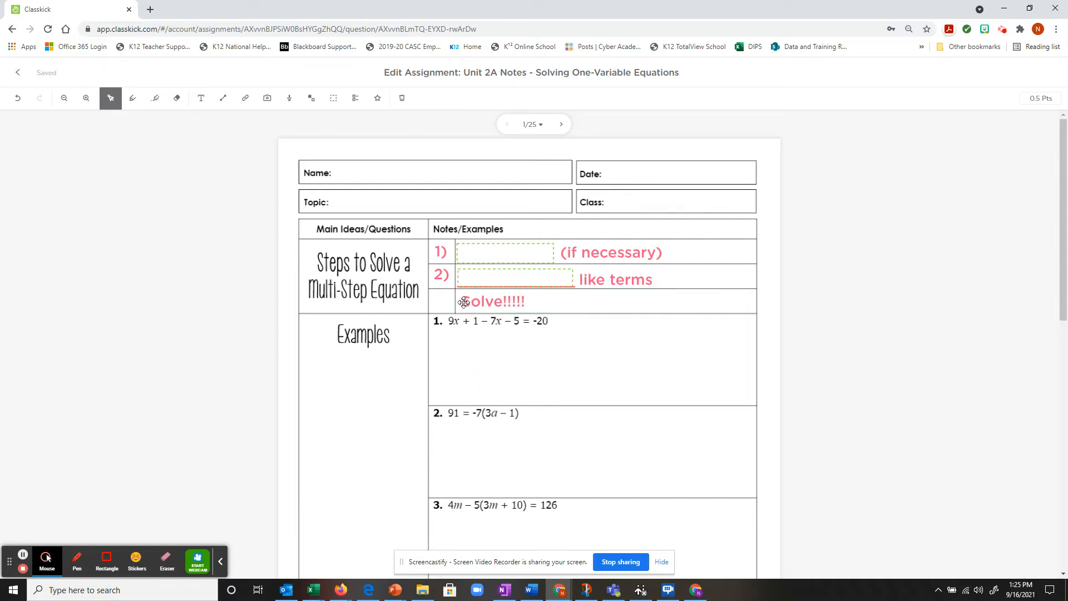
left_click_drag(464, 302, 470, 302)
left_click(394, 312)
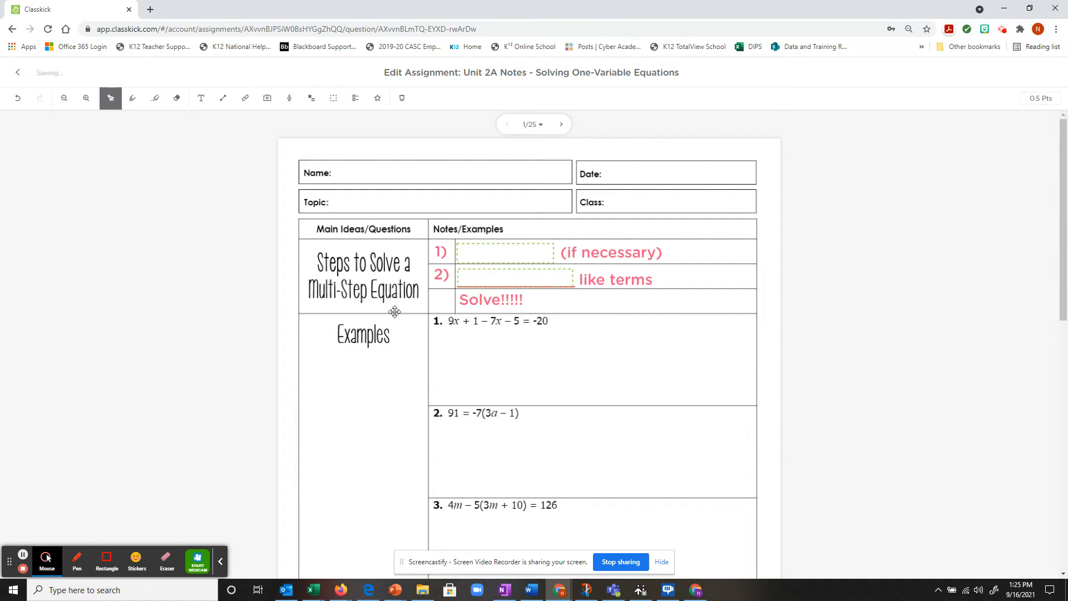
Step: Add a '3)' label and move it beside 'Solve!!!!!'
left_click(200, 98)
left_click(377, 367)
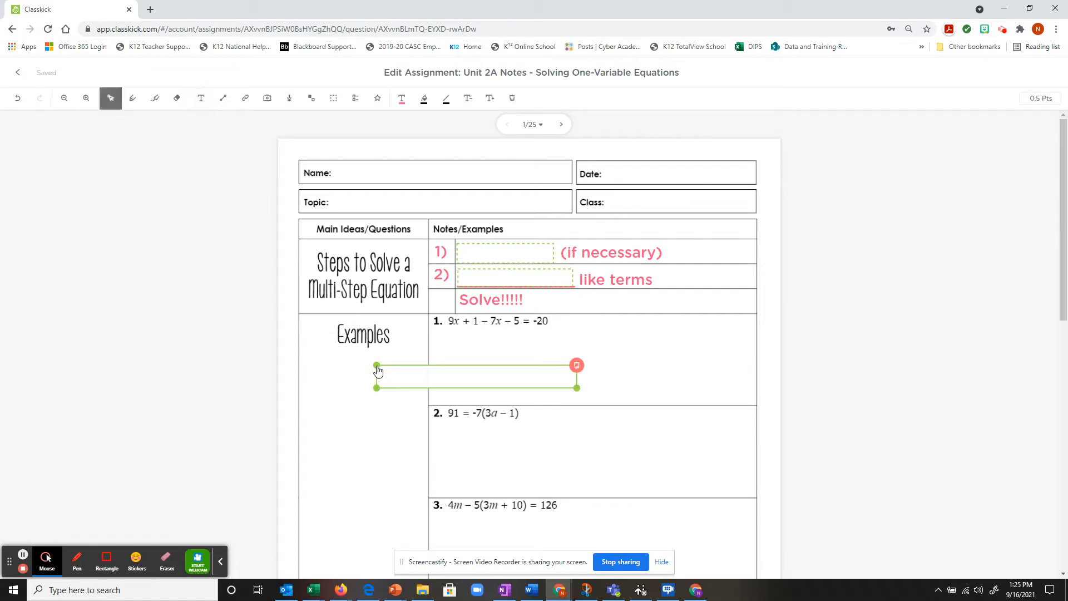
type("3)")
left_click_drag(577, 389, 391, 405)
left_click_drag(384, 368, 444, 303)
left_click_drag(385, 364, 440, 287)
left_click(507, 374)
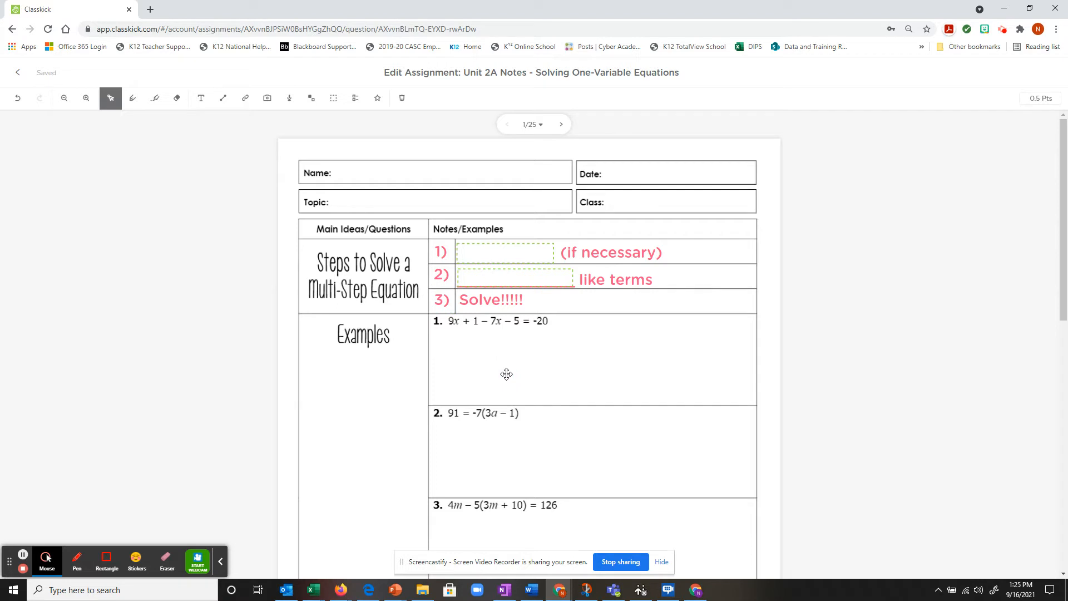
Step: Go to page 2 and enlarge the worksheet image from its top-left corner
scroll(507, 374, "down", 6)
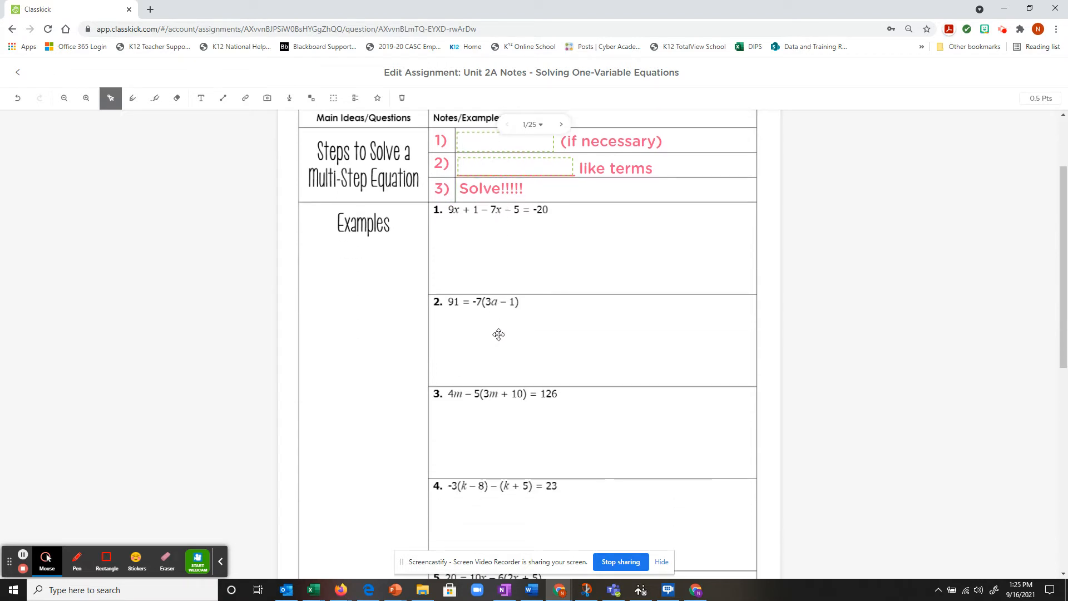
scroll(496, 342, "up", 6)
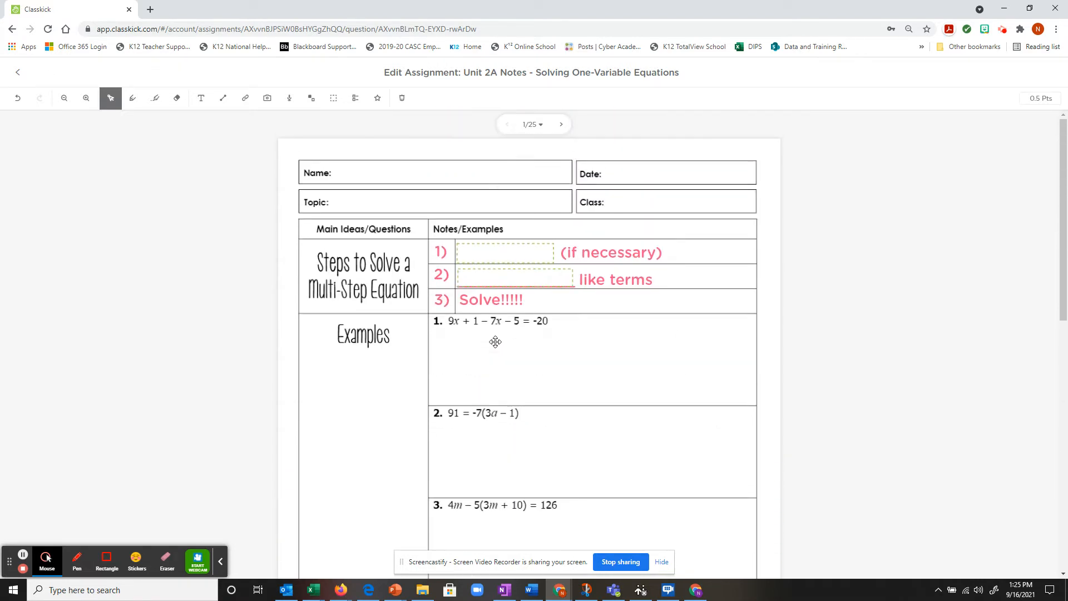
scroll(496, 342, "down", 5)
scroll(564, 251, "up", 5)
left_click(561, 124)
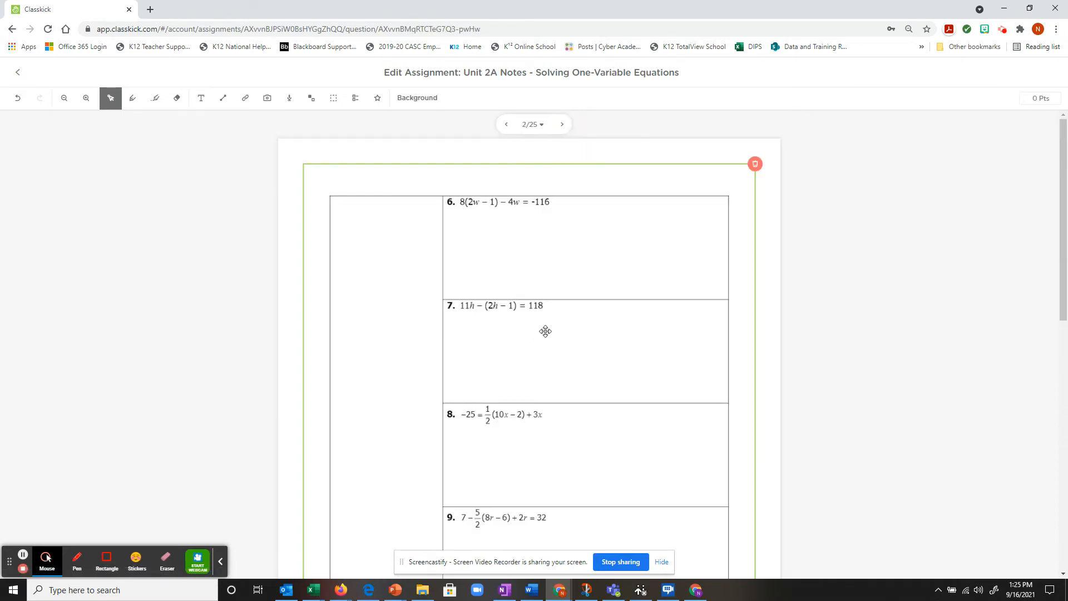
scroll(543, 333, "down", 5)
scroll(517, 357, "up", 5)
left_click(319, 224)
left_click_drag(303, 163, 246, 136)
Step: Enlarge the image from its bottom-right corner too, then return to page 1
scroll(685, 309, "down", 6)
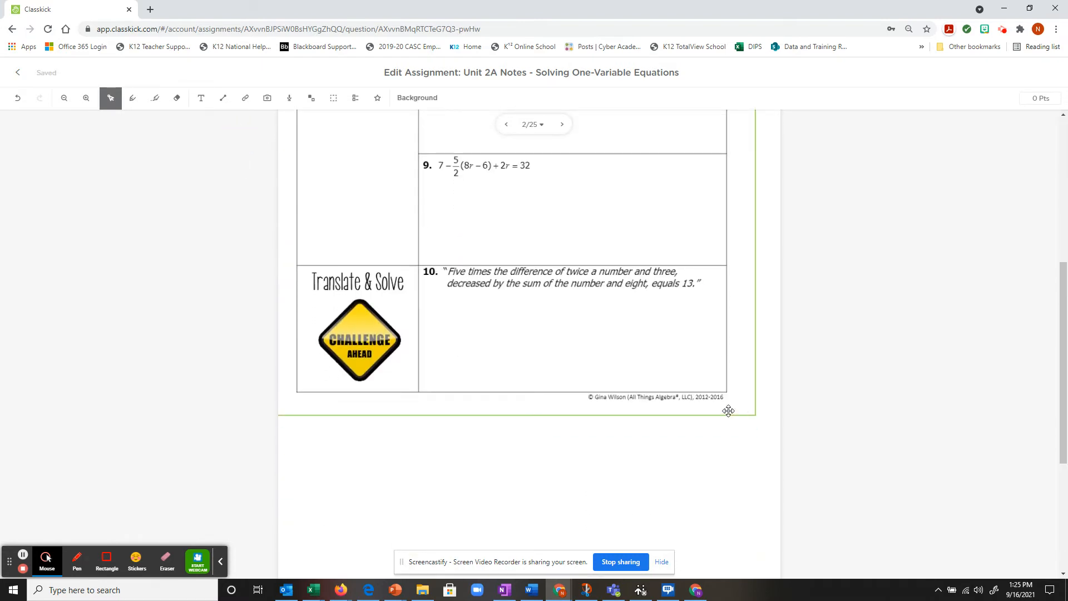
left_click_drag(752, 423, 790, 467)
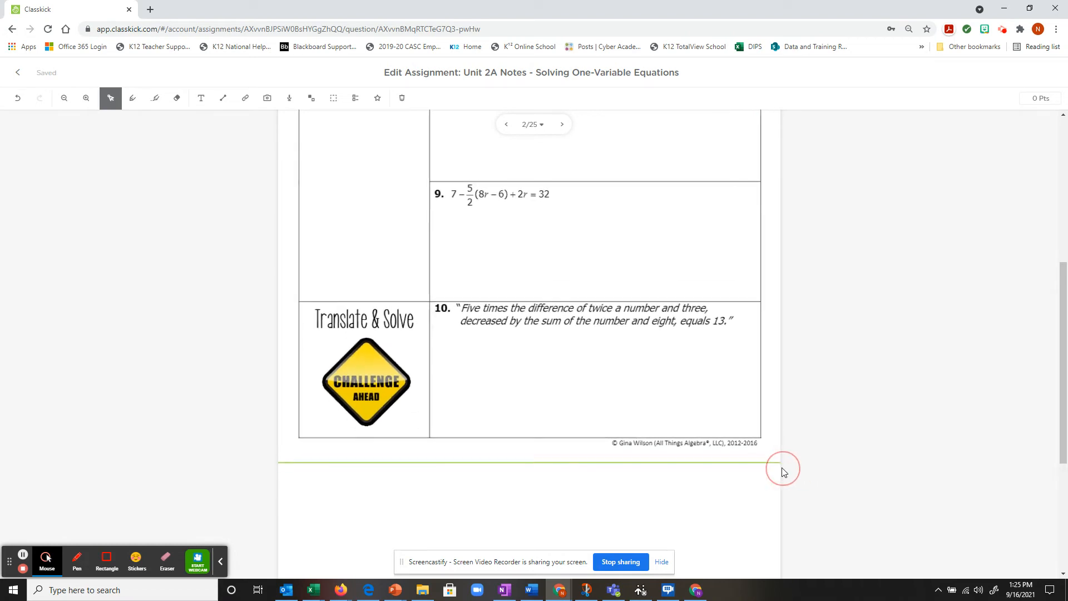
scroll(575, 231, "up", 3)
scroll(575, 232, "up", 1)
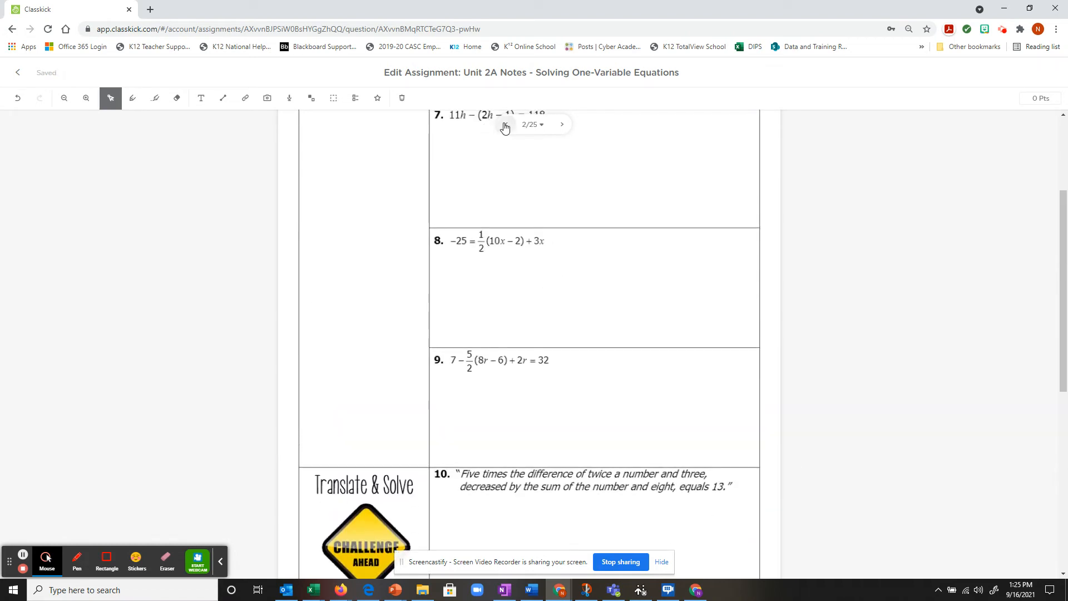
left_click(506, 124)
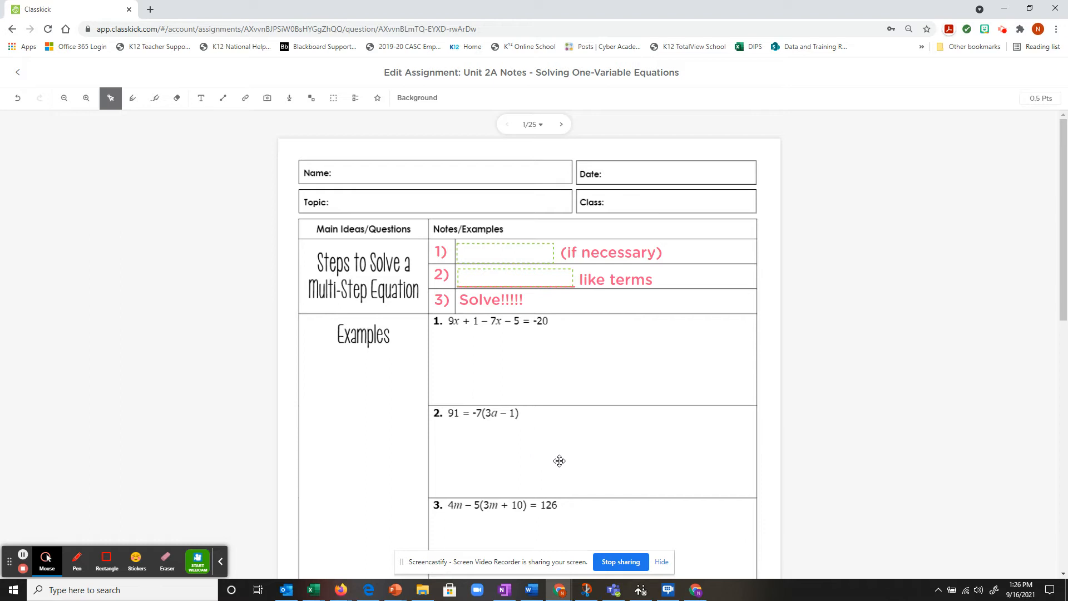
Step: Draw an answer box in example 2's work space accepting 'a = -4', worth 0.25 points
scroll(562, 435, "down", 1)
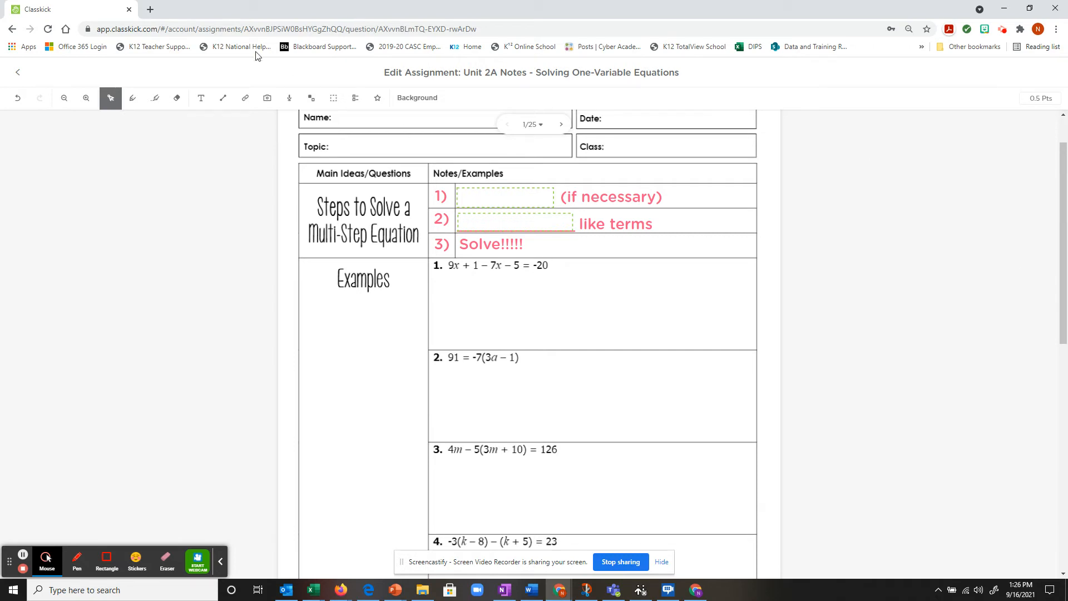
left_click(334, 98)
left_click_drag(687, 411, 755, 443)
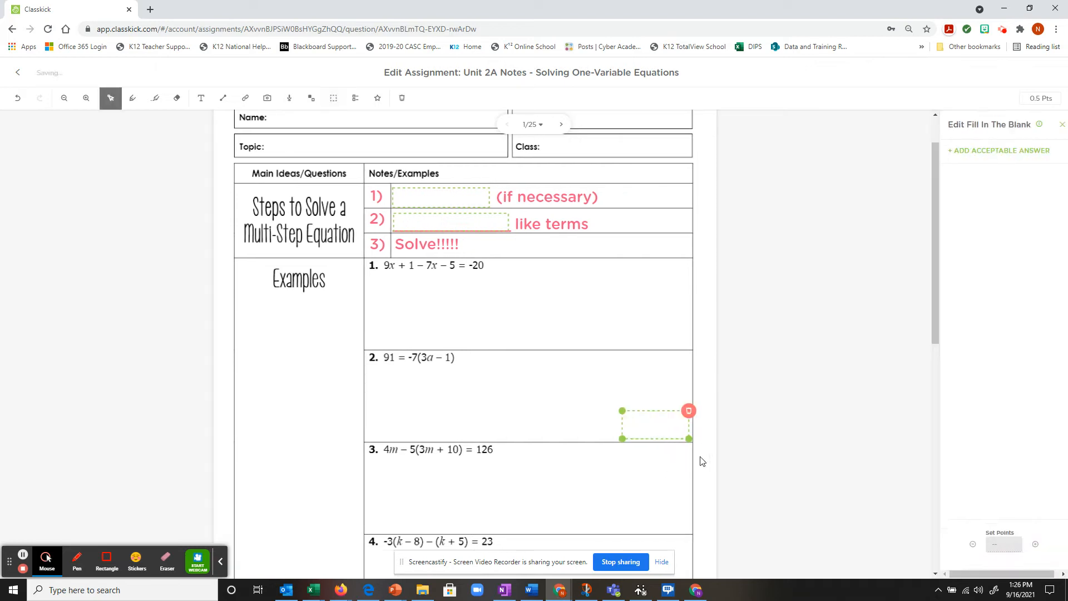
left_click_drag(608, 412, 614, 414)
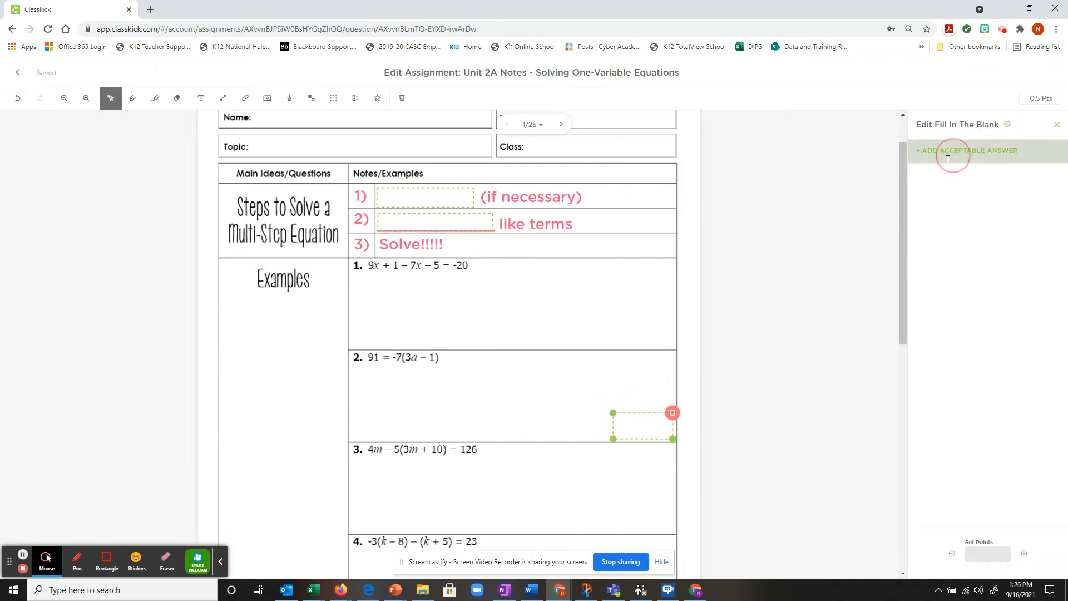
left_click(921, 150)
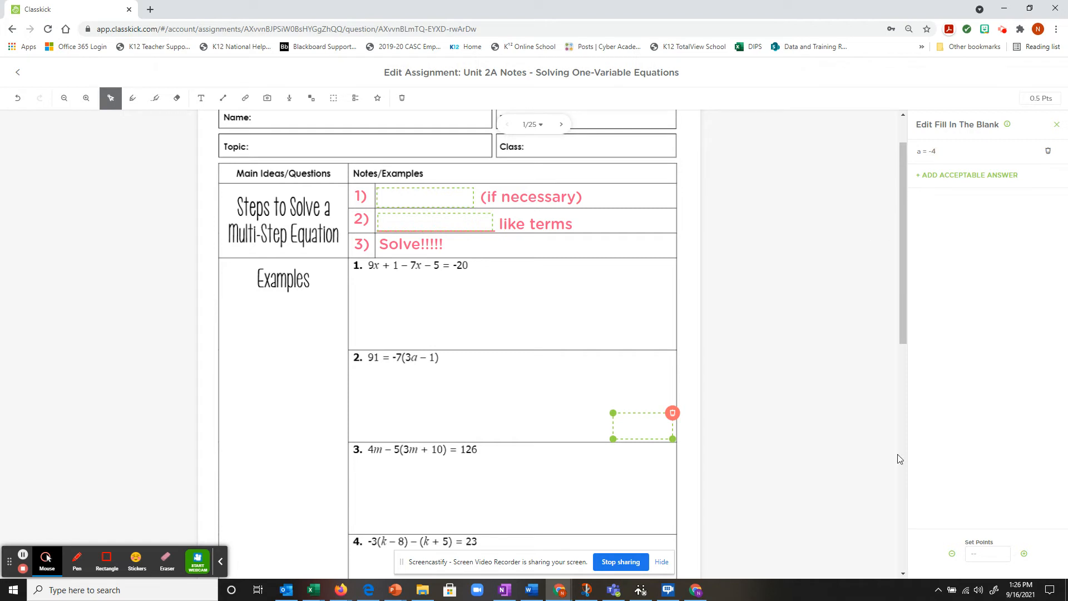
left_click(996, 556)
left_click(643, 320)
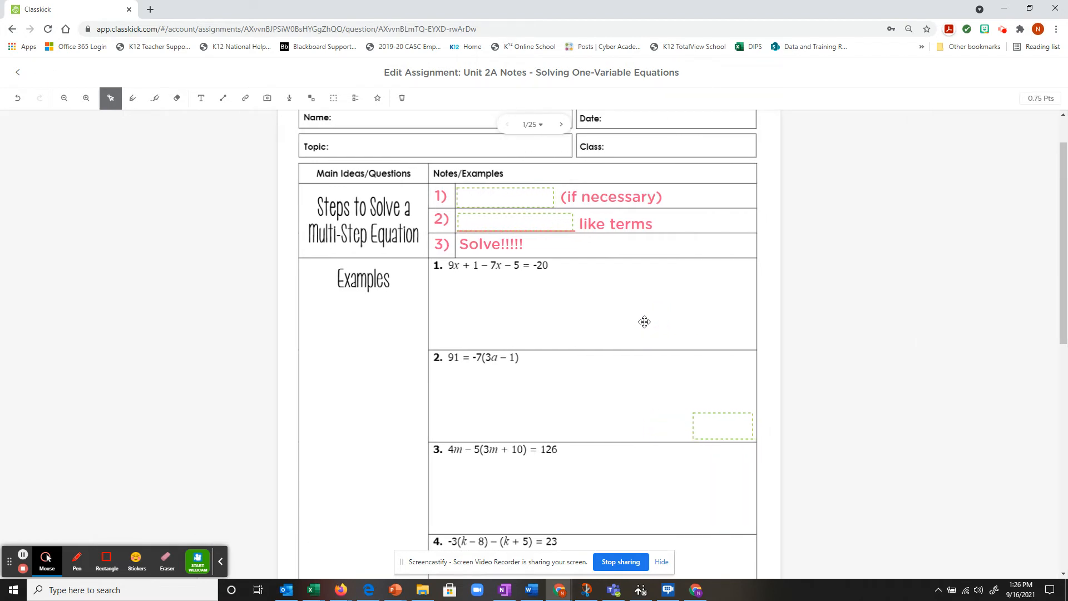
left_click(136, 106)
mouse_move(468, 282)
left_mouse_down()
mouse_move(459, 289)
mouse_move(470, 284)
left_mouse_up()
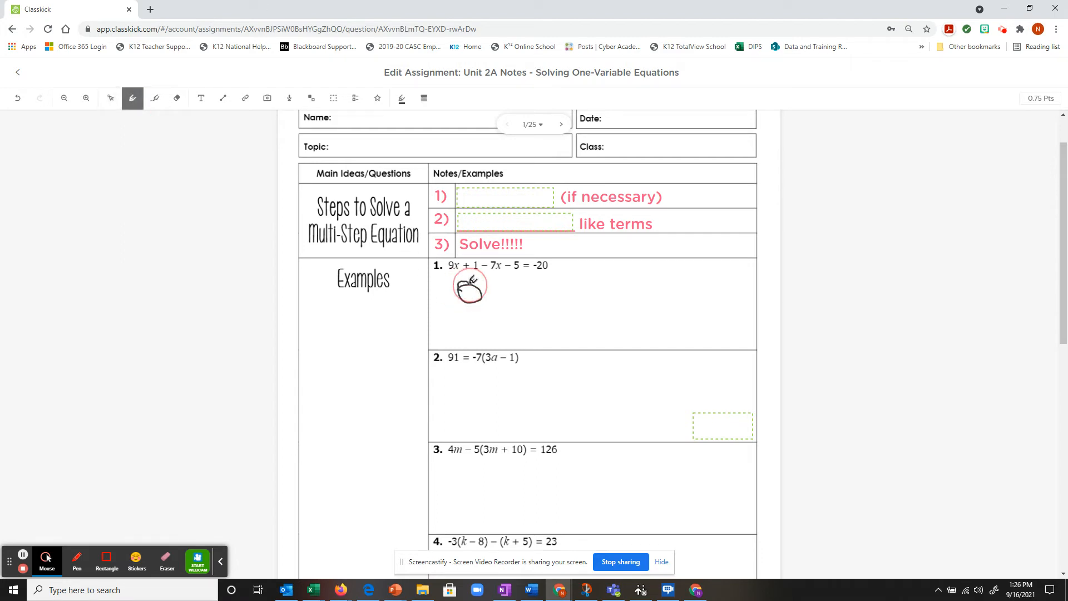
left_click(17, 98)
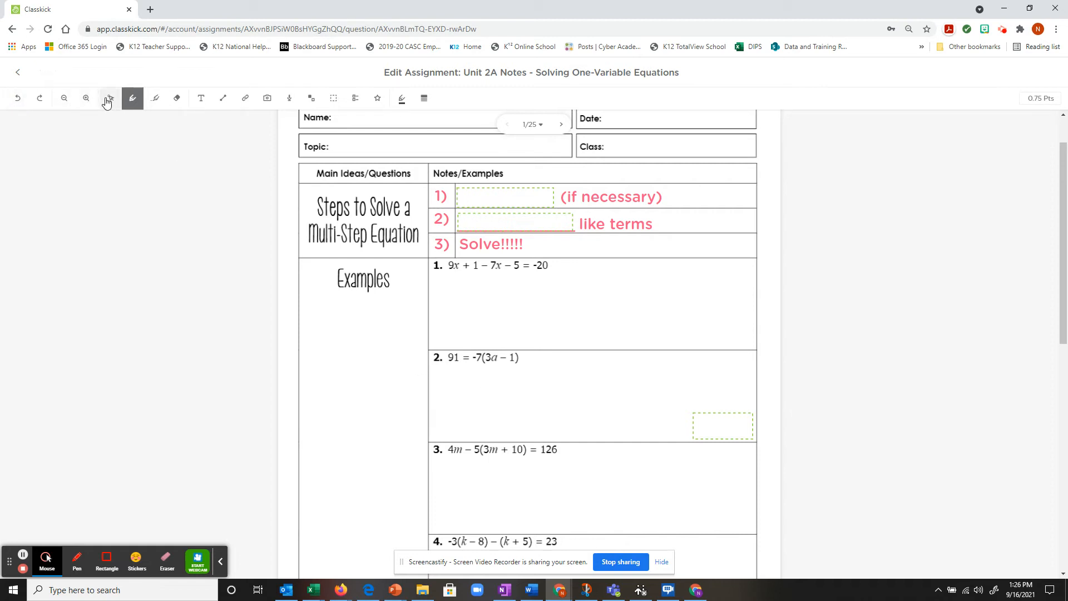
left_click(111, 98)
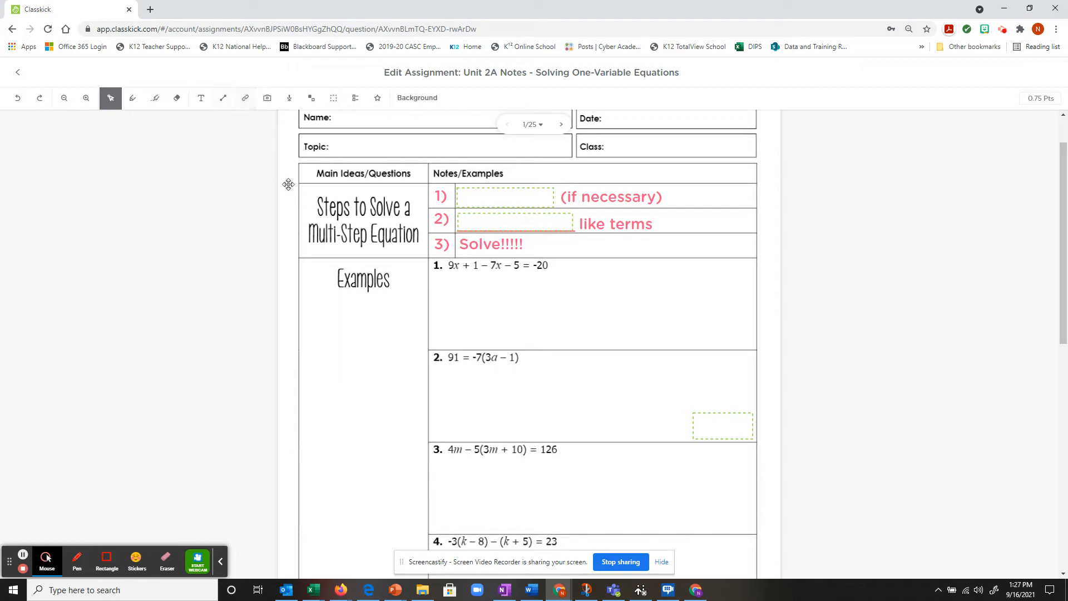
Step: Show the Add Image menu with its Upload from computer and Camera options
left_click(268, 103)
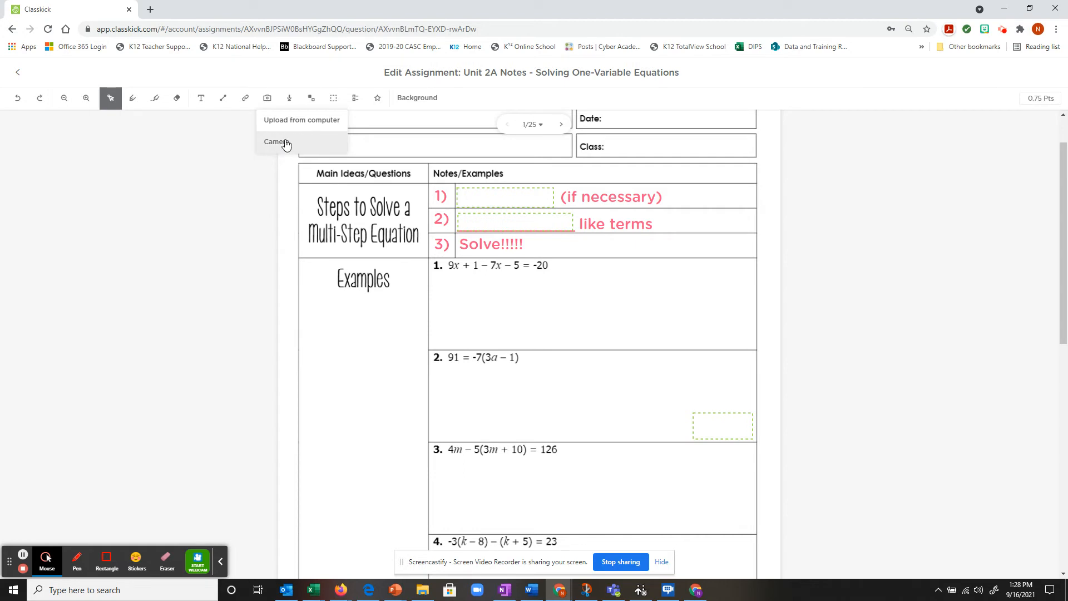
Step: Choose Camera to capture the image from the webcam
left_click(284, 143)
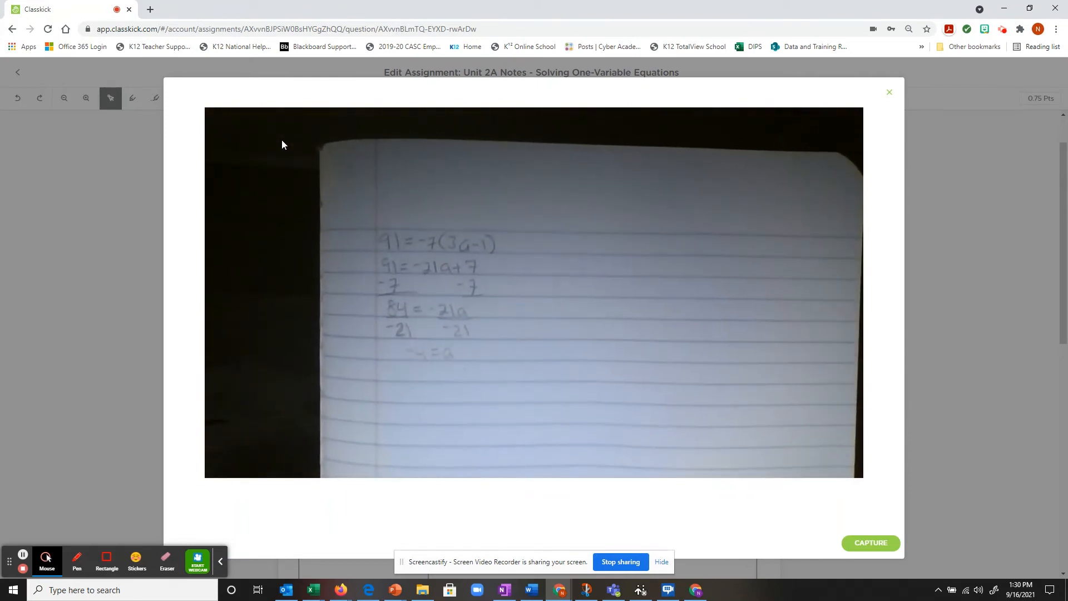
Step: Capture the handwritten notebook photo from the webcam and drag it onto the worksheet
left_click(874, 543)
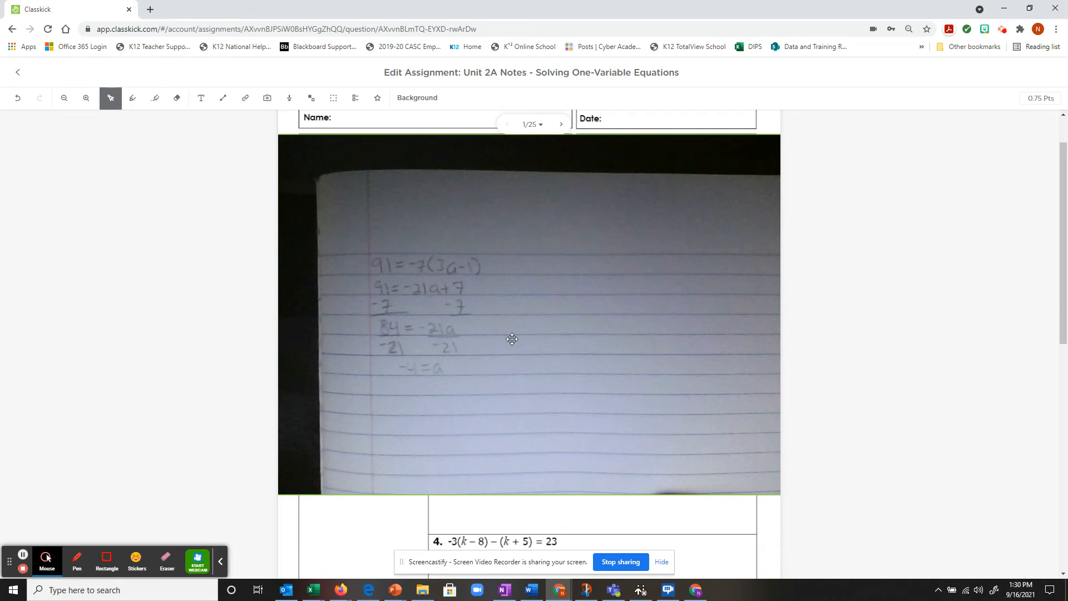
left_click(432, 292)
left_click_drag(443, 298, 549, 338)
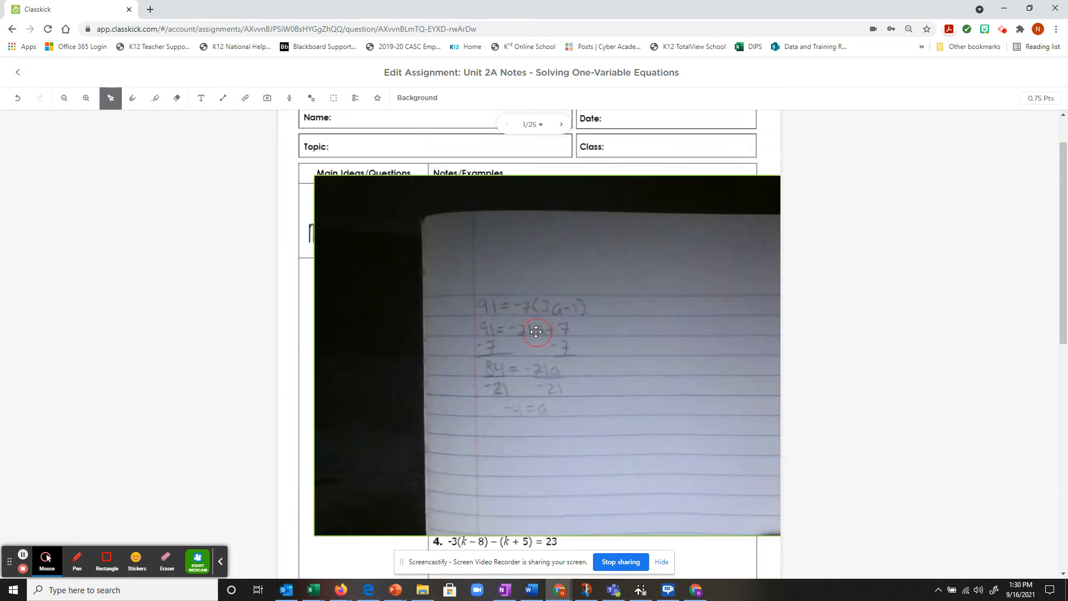
left_click_drag(325, 544, 604, 359)
Step: Shrink the photo and fit it under example 2's equation, then deselect it
left_click_drag(675, 325, 495, 365)
left_click_drag(420, 413, 626, 299)
left_click_drag(682, 249, 492, 390)
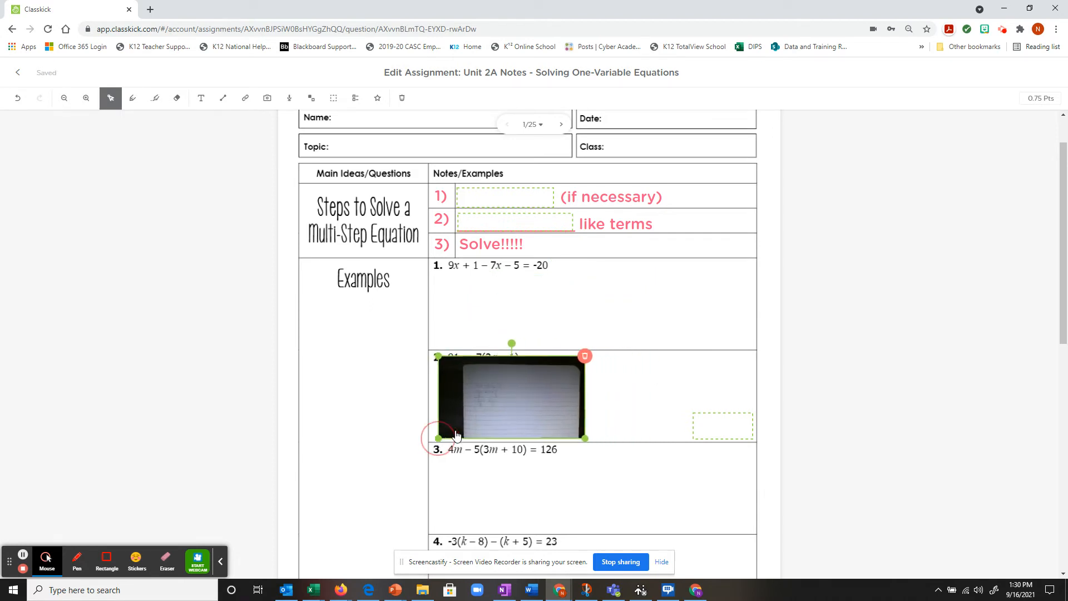
left_click_drag(433, 440, 465, 437)
left_click_drag(523, 396, 490, 402)
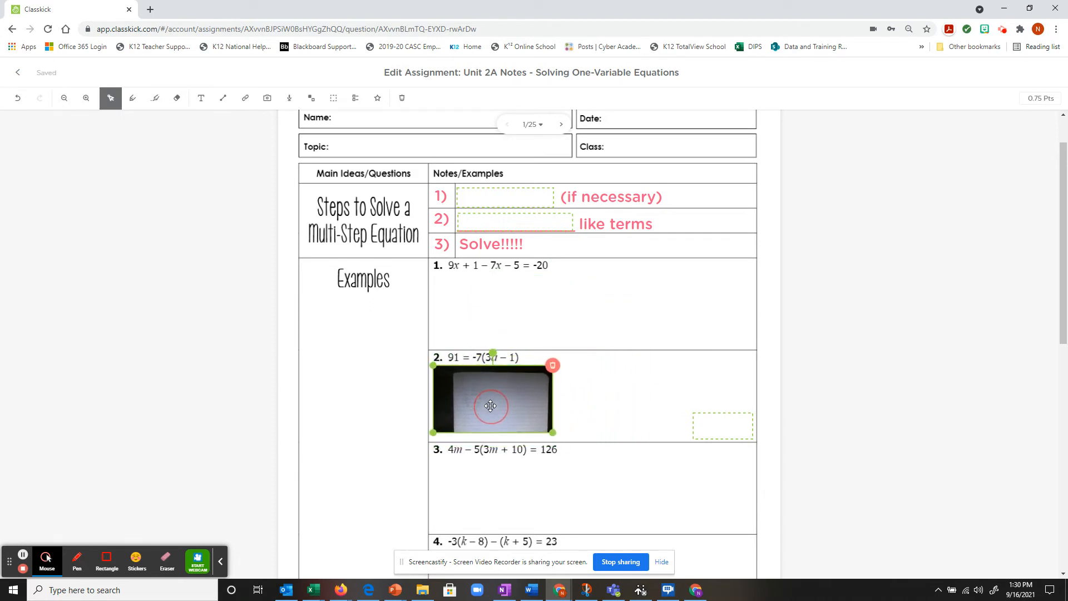
left_click(593, 395)
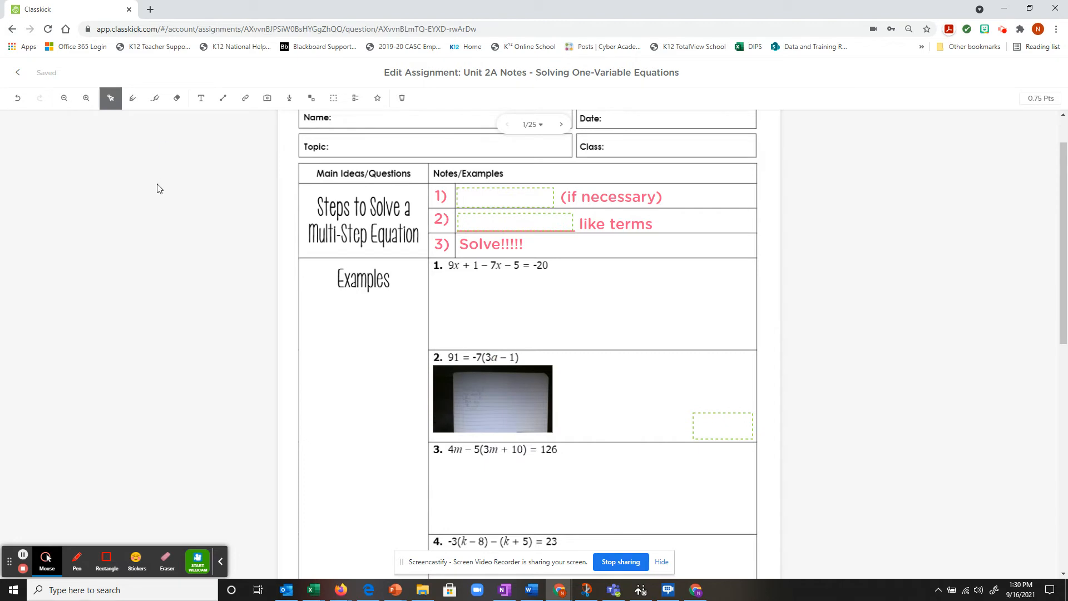
left_click(86, 99)
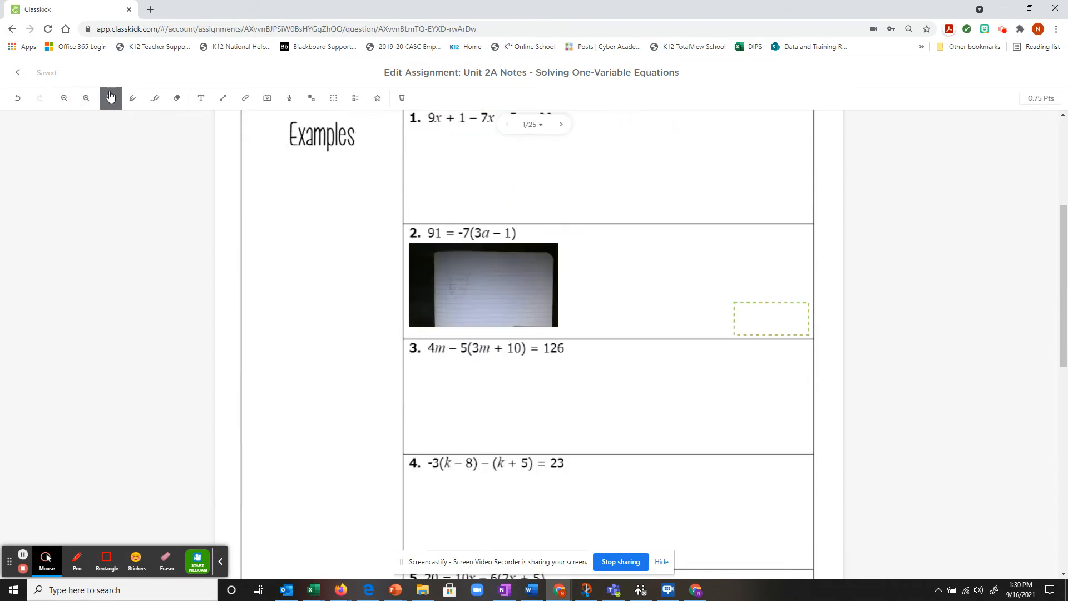
left_click(87, 99)
left_click(88, 98)
left_click(87, 98)
left_click(87, 99)
left_click(87, 99)
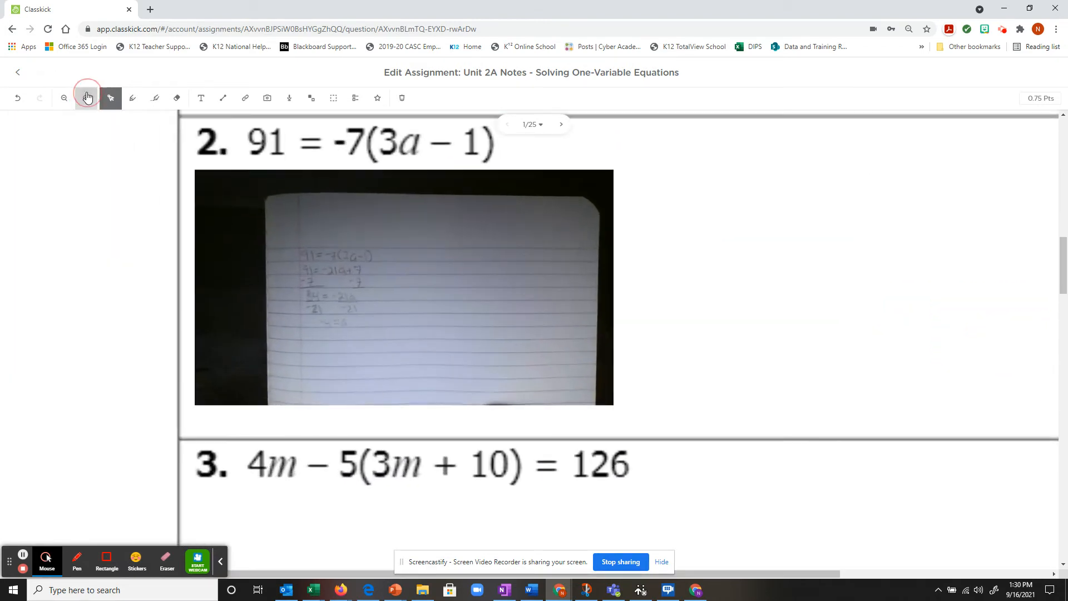
left_click(87, 99)
left_click(86, 99)
left_click(86, 100)
left_click(86, 100)
left_click(109, 148)
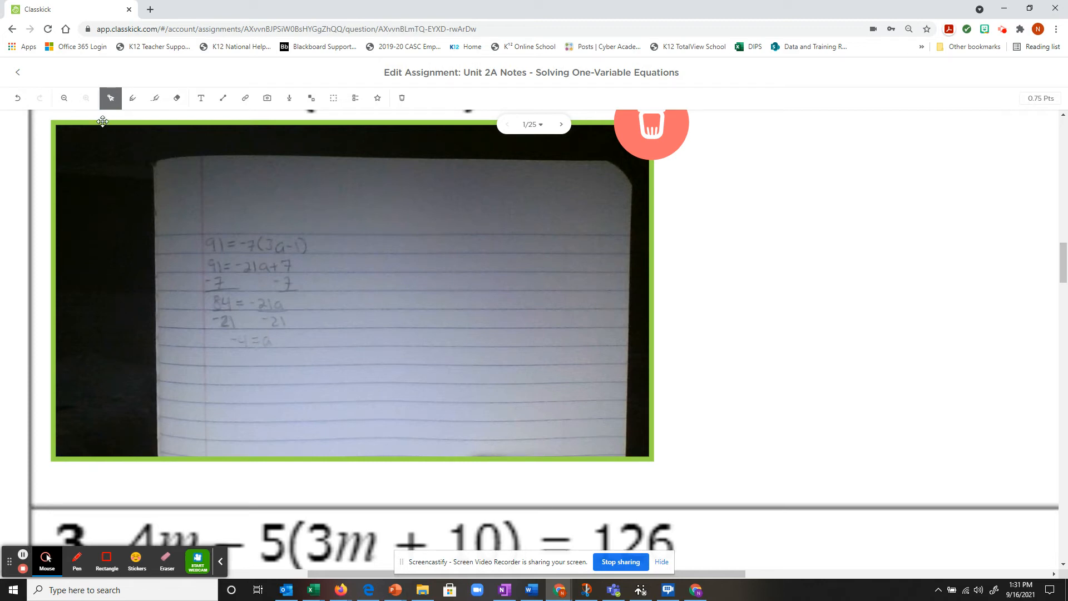
left_click(64, 99)
left_click(71, 101)
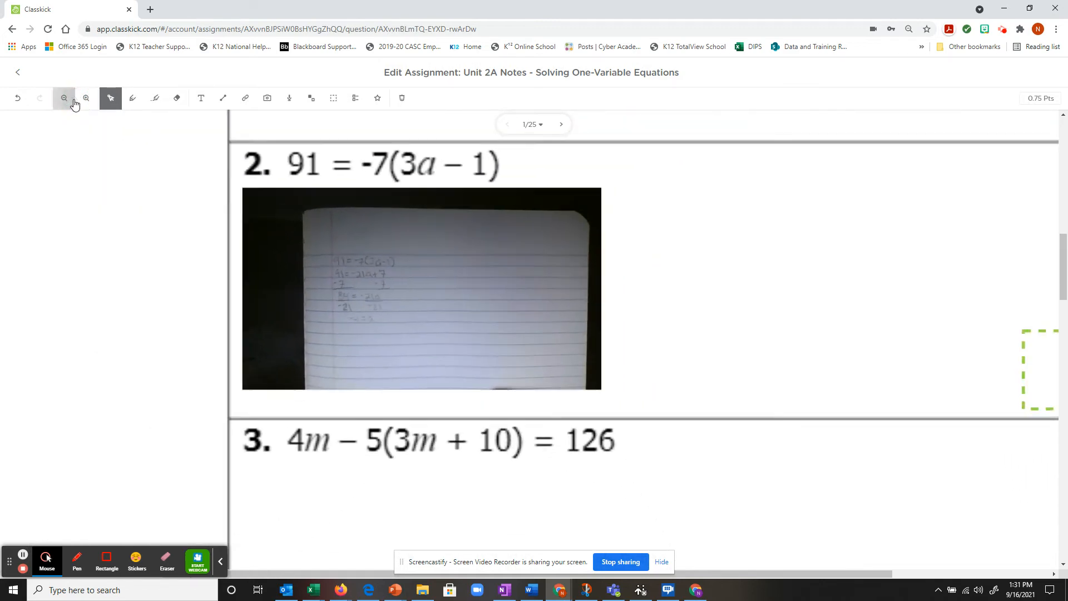
left_click(76, 103)
left_click(84, 99)
left_click(63, 99)
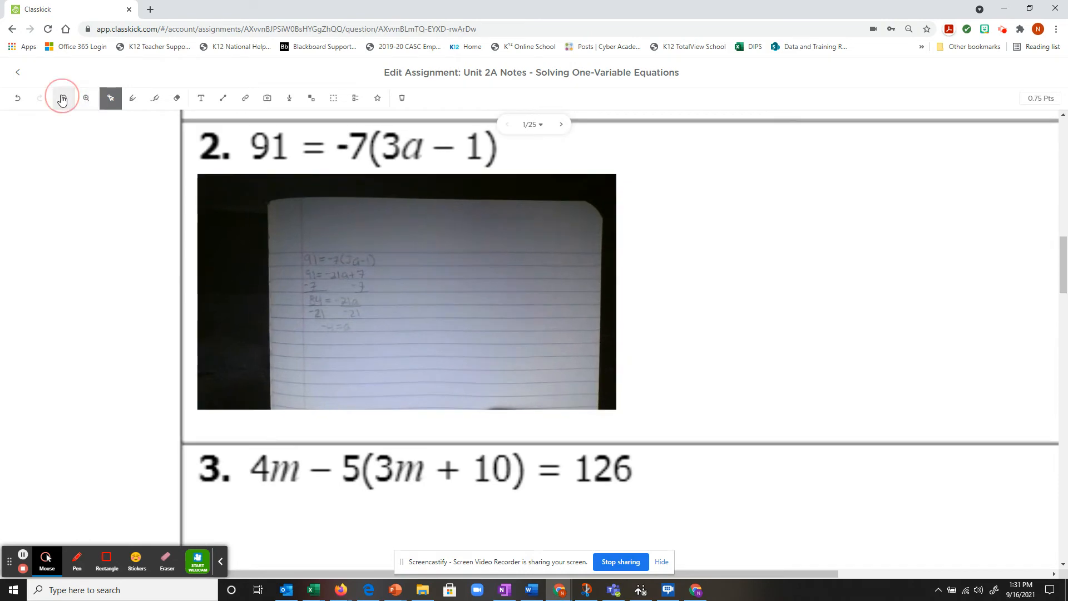
left_click(62, 99)
left_click(62, 99)
left_click(63, 99)
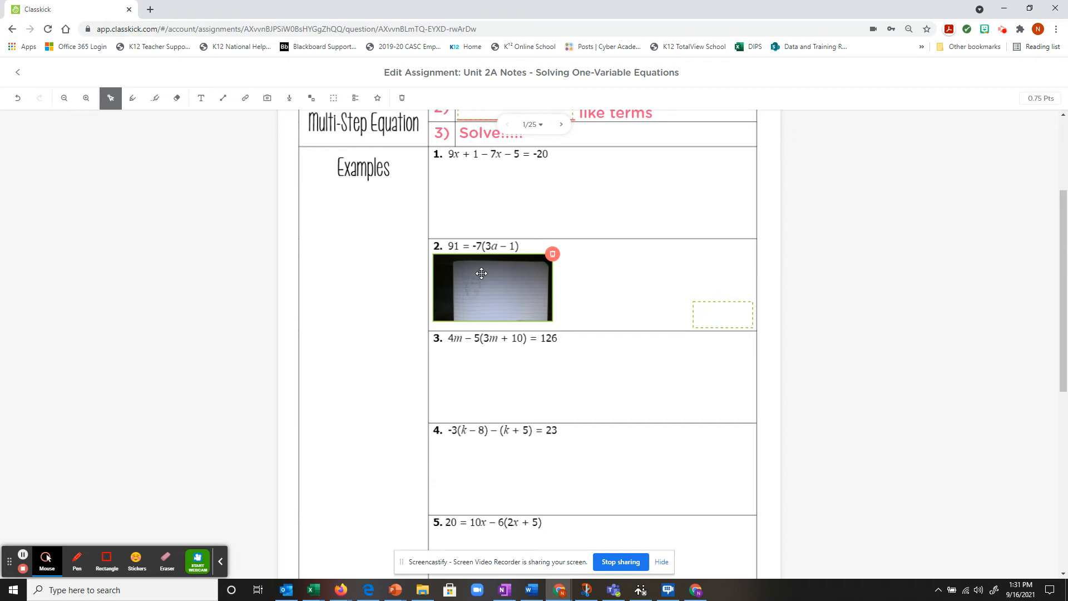
left_click(597, 302)
scroll(595, 301, "down", 3)
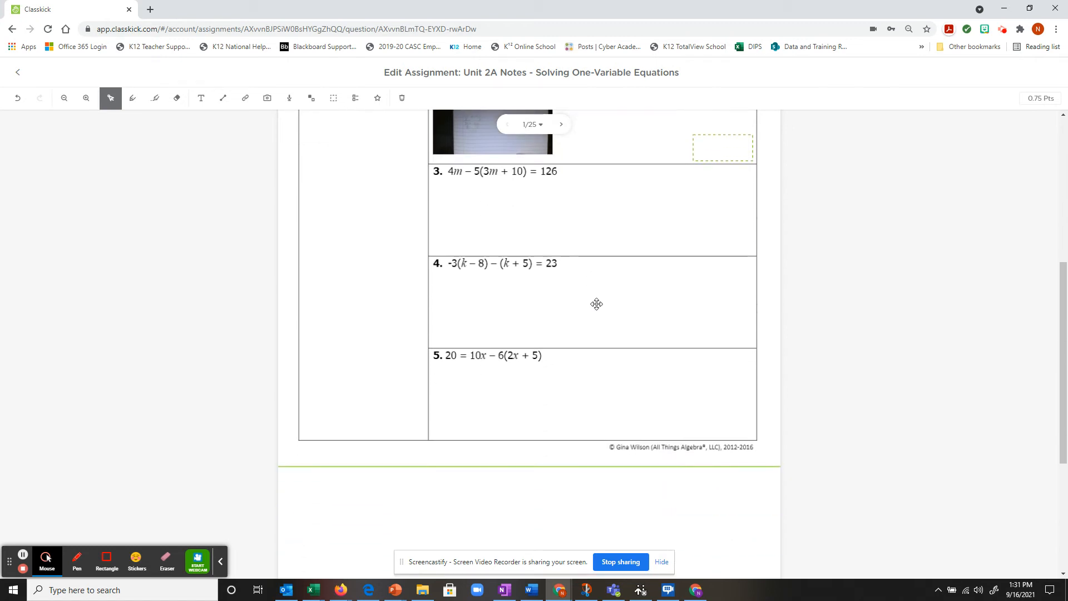
scroll(597, 304, "up", 4)
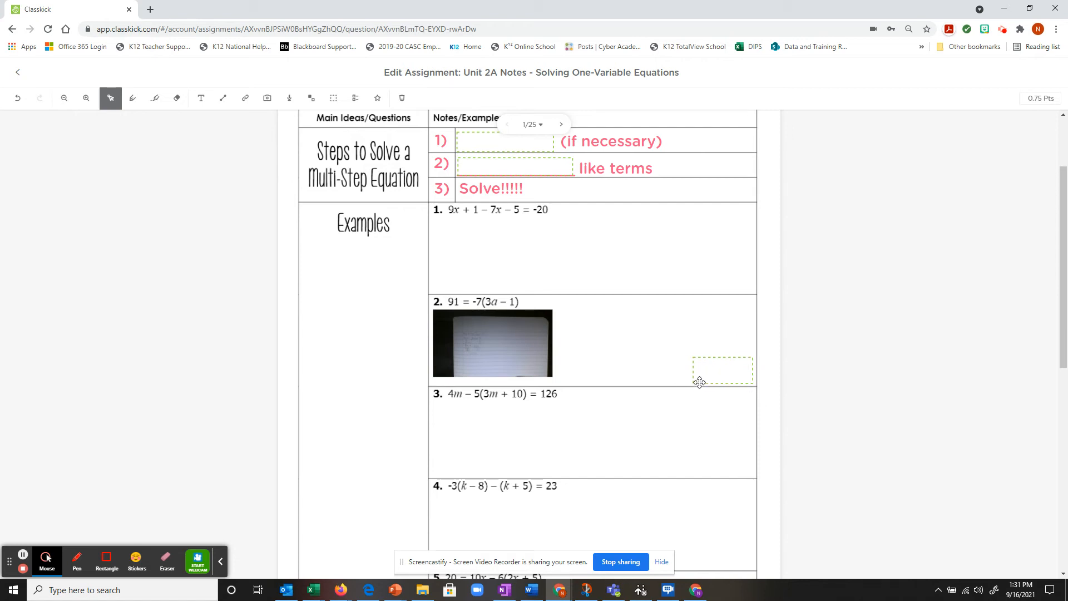
Step: Assign Unit 2A Notes to the Filled In Notes roster with Grades switched on
left_click(19, 74)
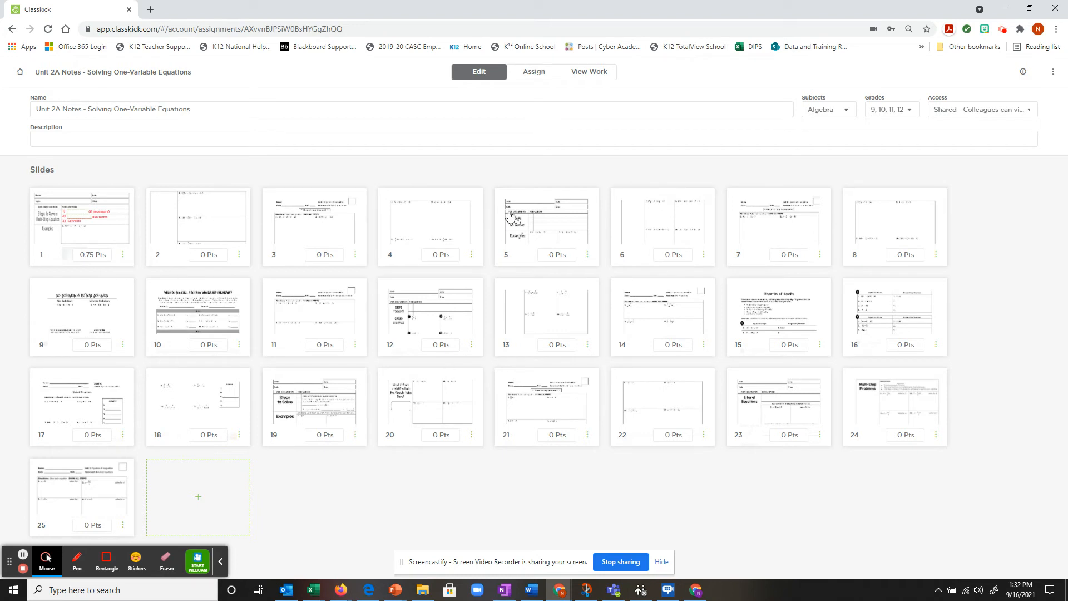
left_click(531, 72)
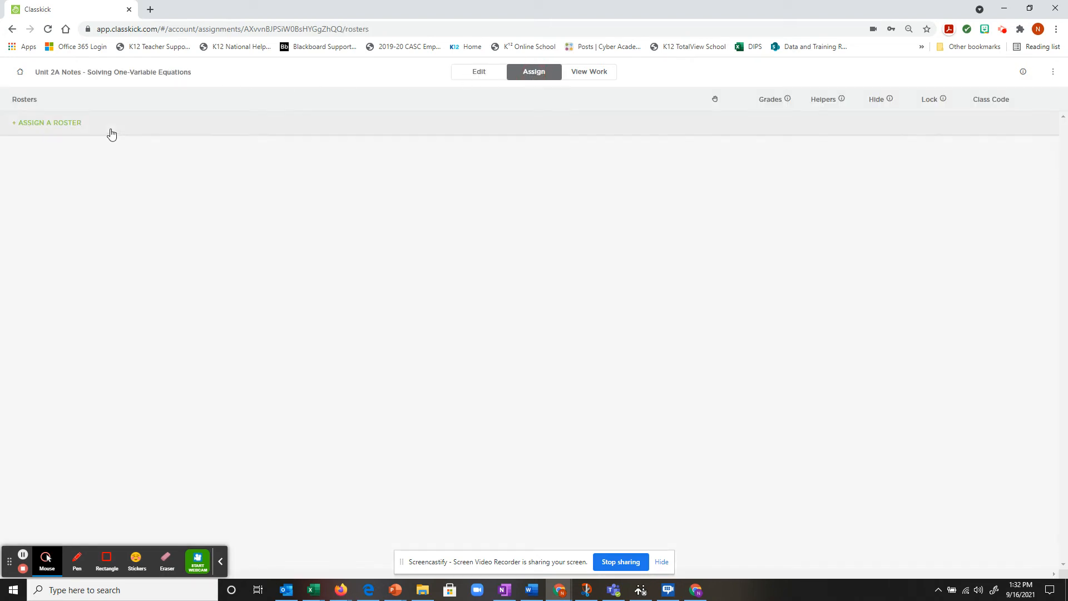
left_click(88, 123)
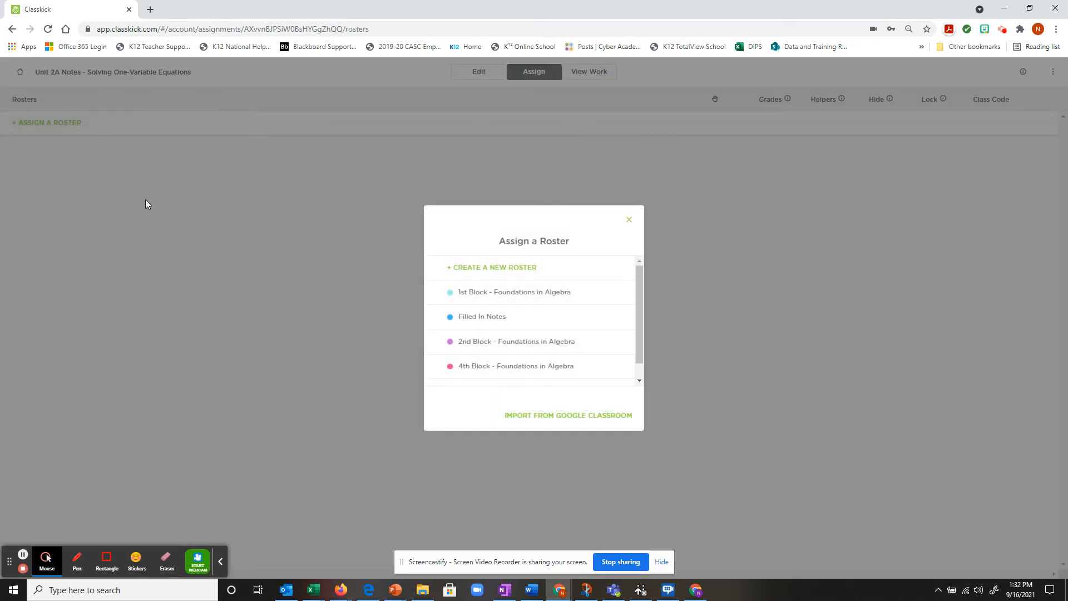
left_click(490, 318)
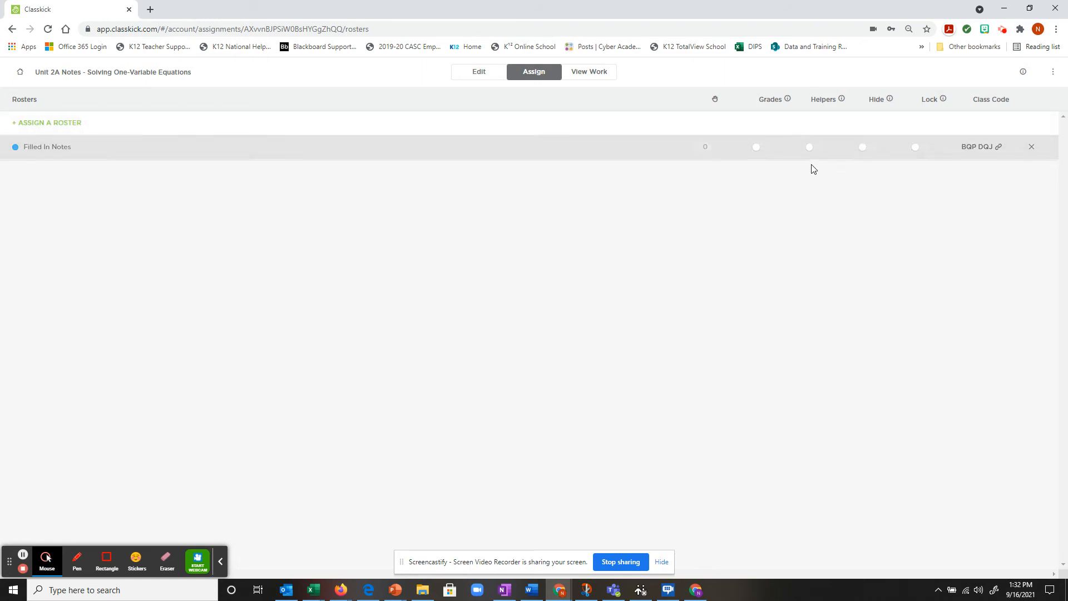
left_click(758, 148)
left_click(761, 148)
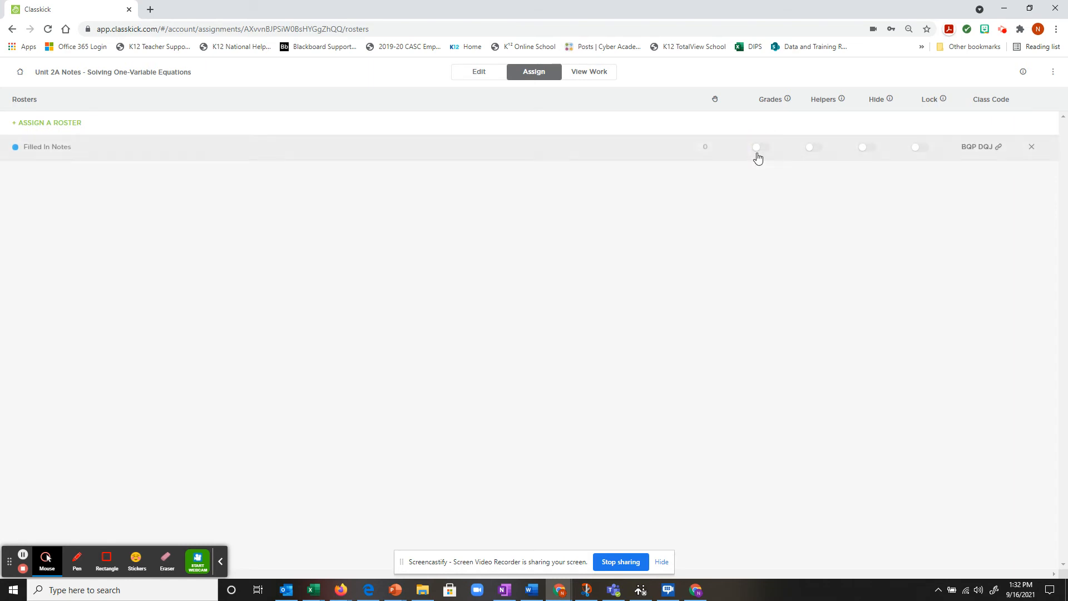
left_click(760, 149)
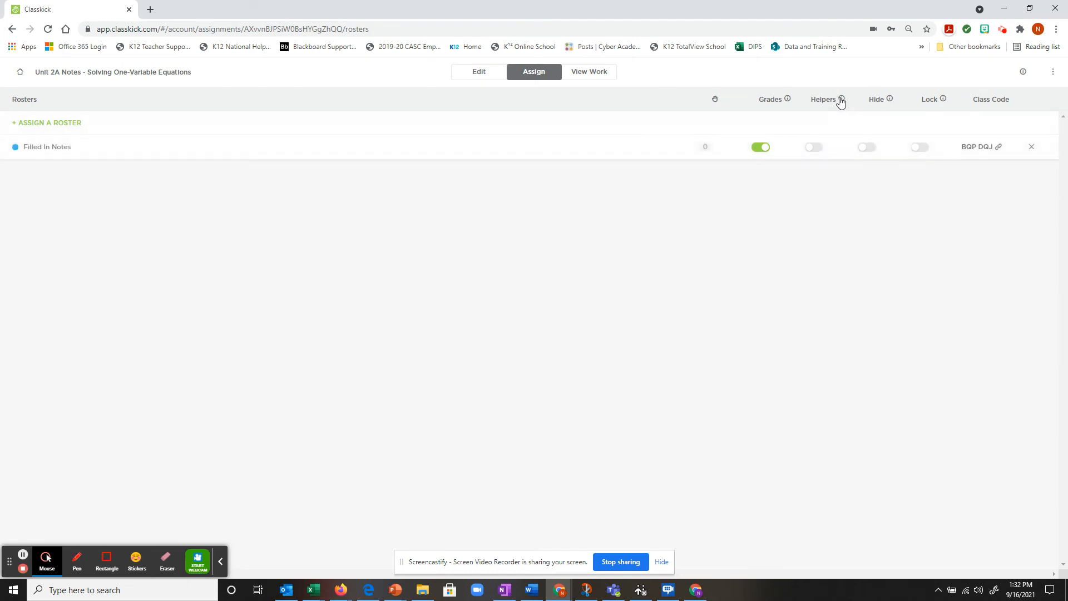
left_click(813, 150)
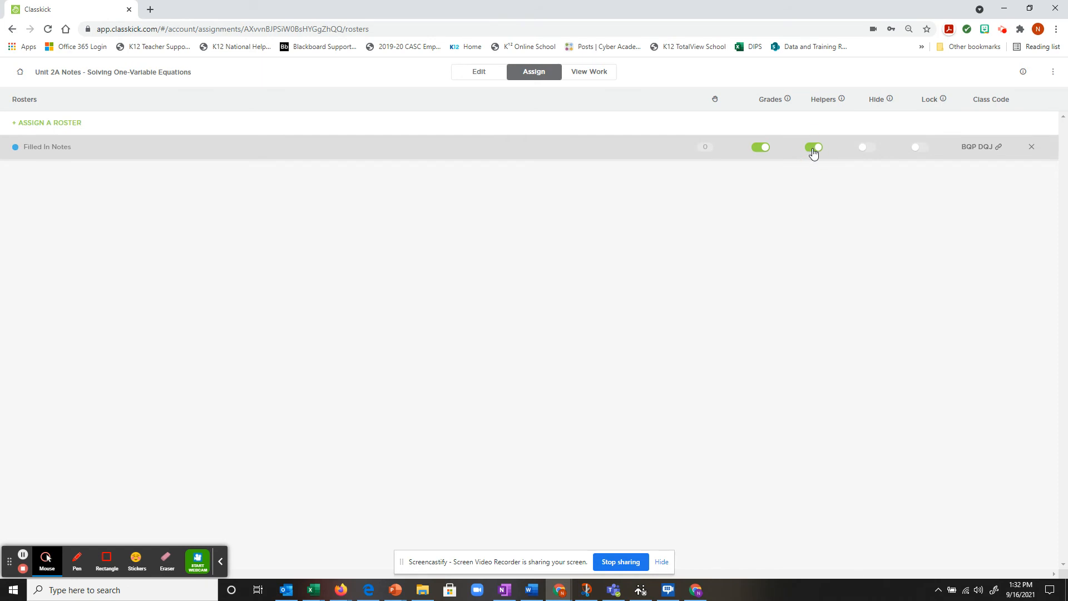
left_click(816, 151)
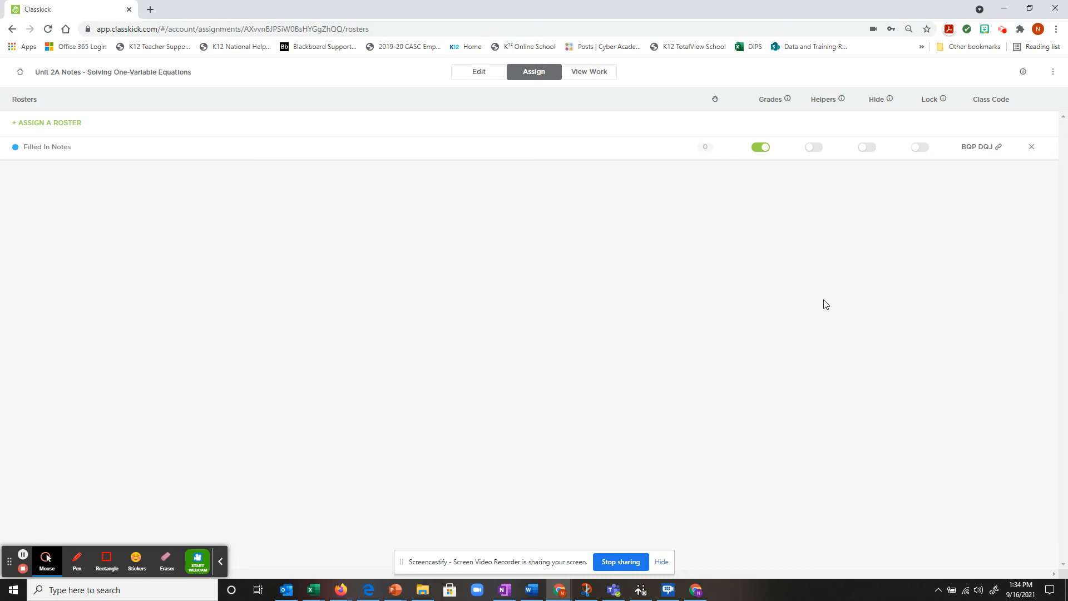
Step: Browse Foundations in Algebra › Unit 1 › Unit 1B folders and open the Unit 1B Notes assignment
left_click(593, 72)
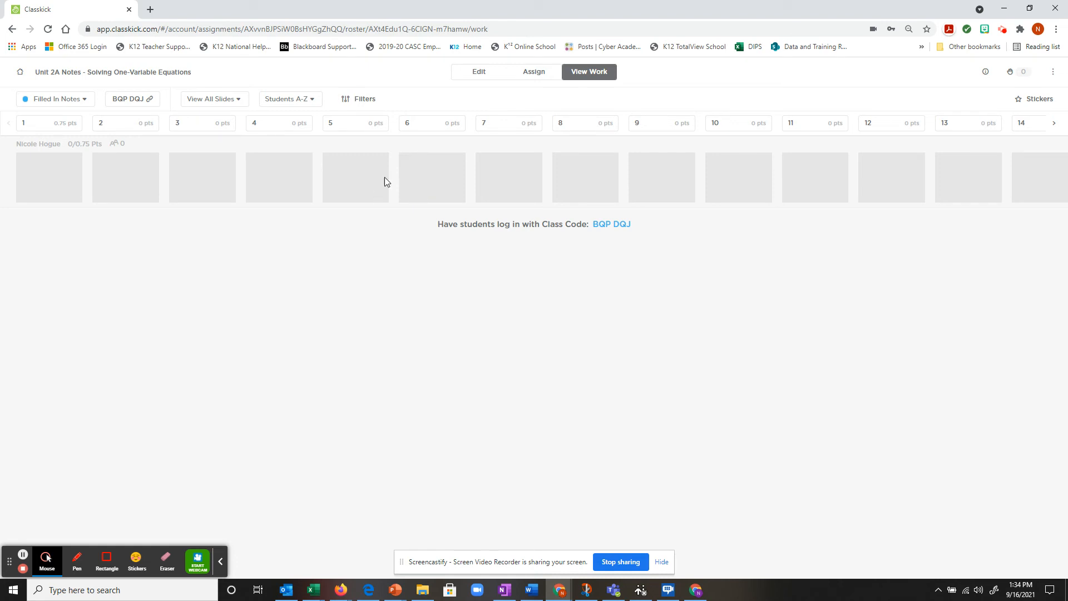
left_click(21, 71)
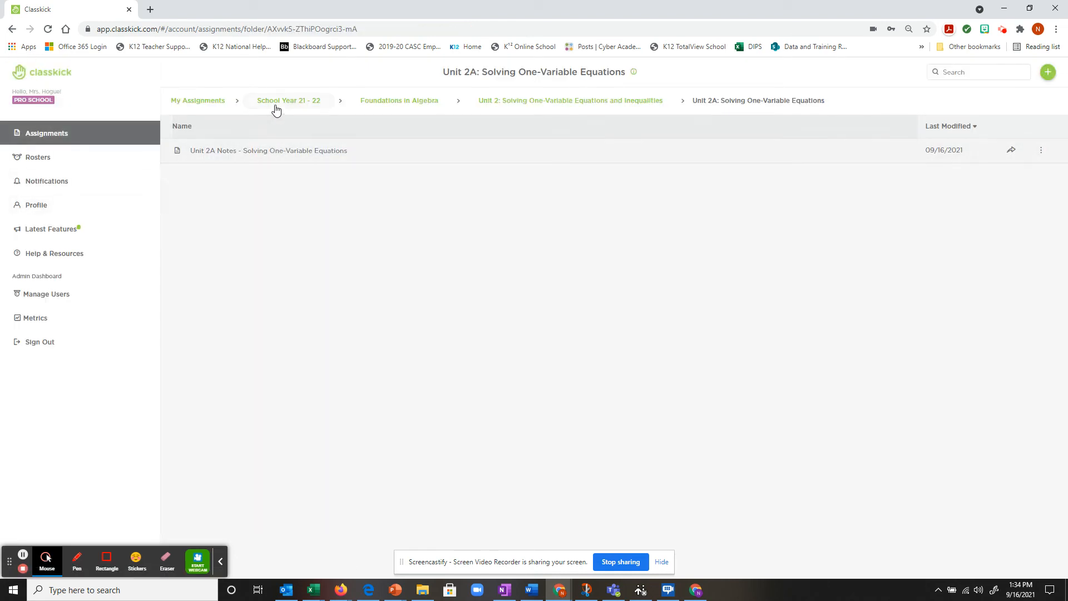
left_click(419, 102)
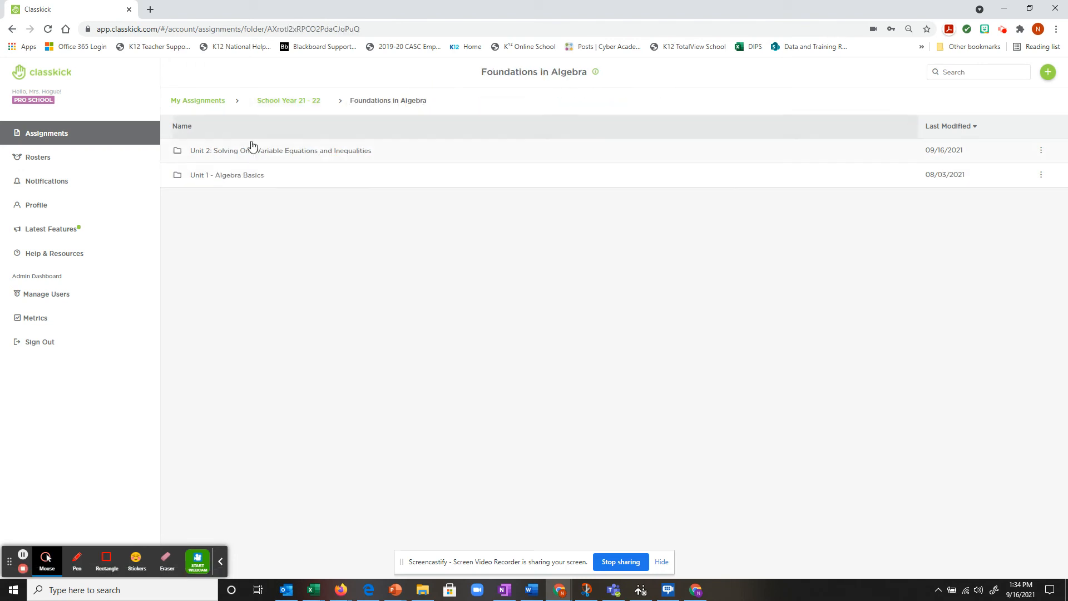
left_click(226, 176)
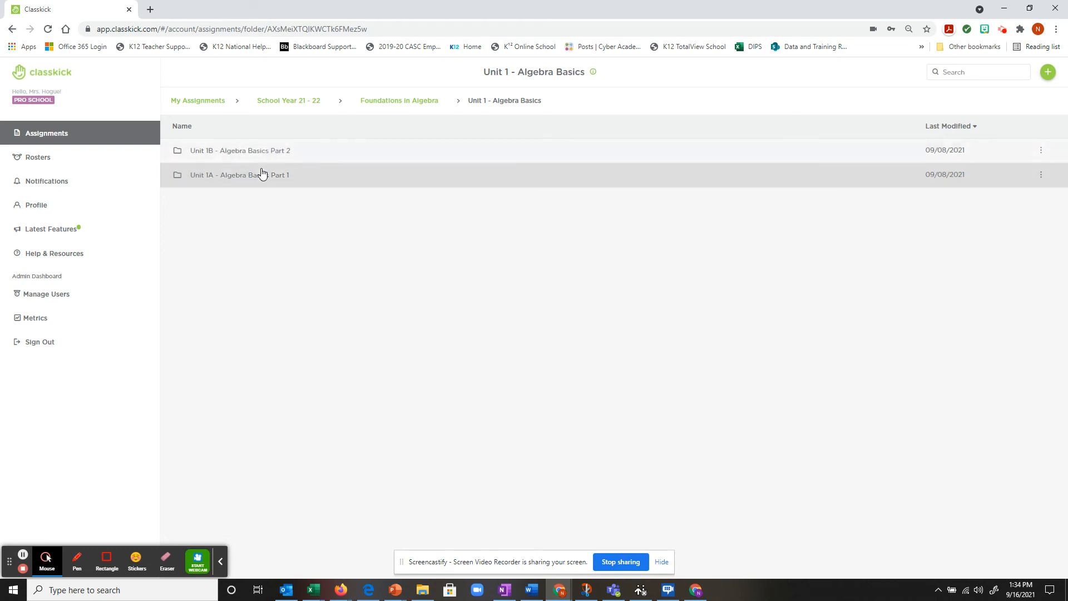
left_click(272, 153)
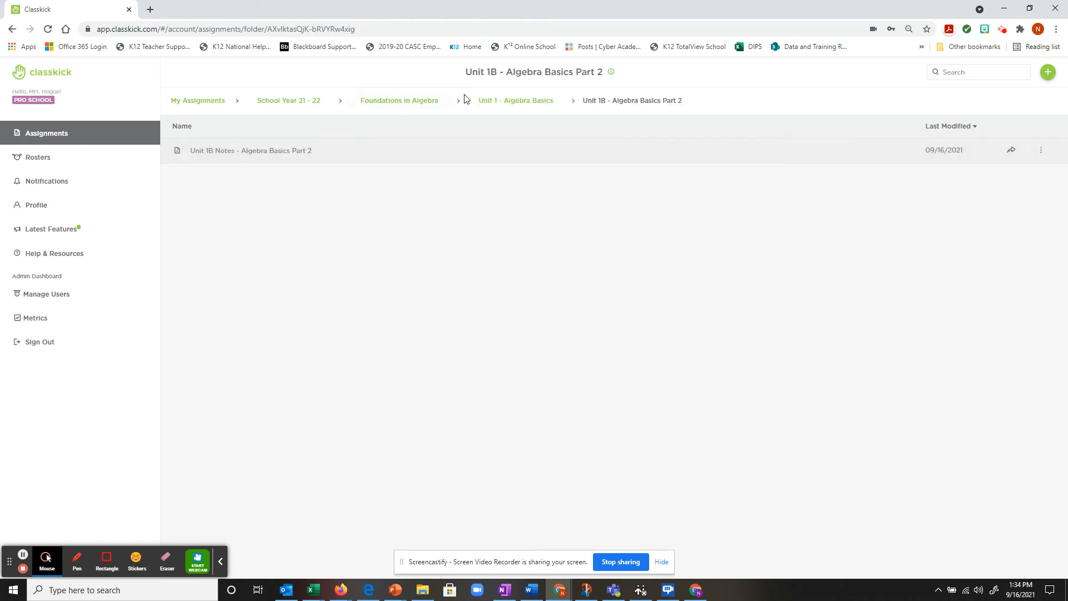
left_click(284, 152)
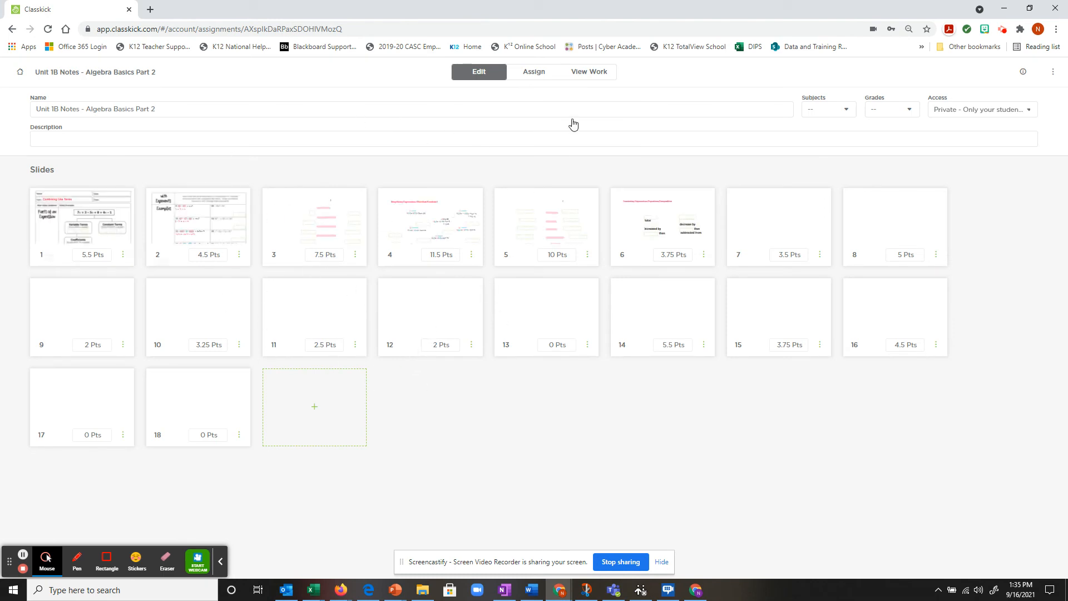
Step: Check the View Work filter options, then go back to the Unit 1B - Algebra Basics Part 2 folder
left_click(593, 82)
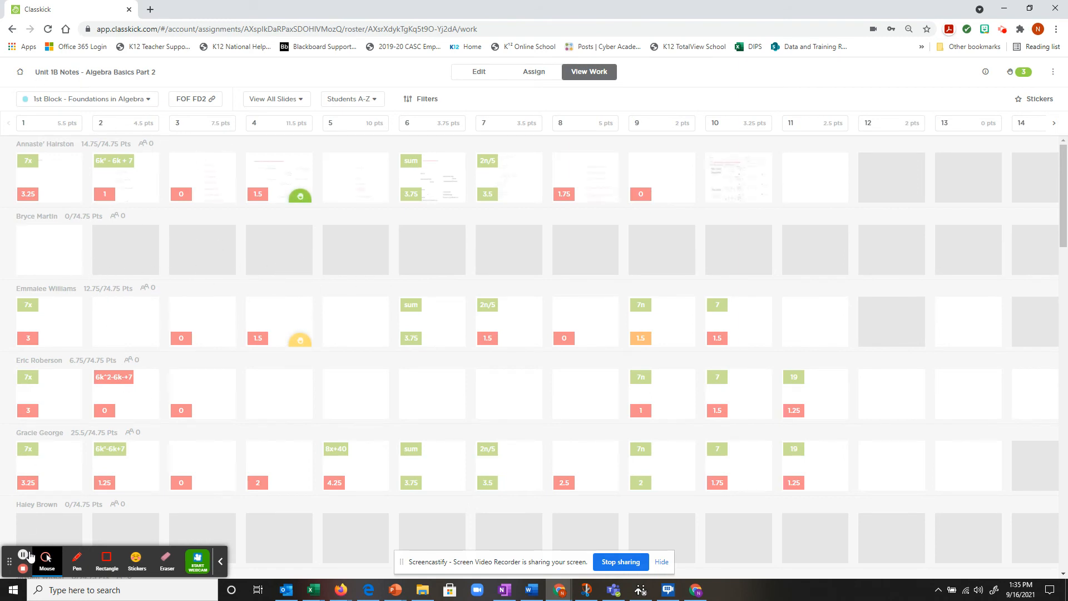
left_click(411, 94)
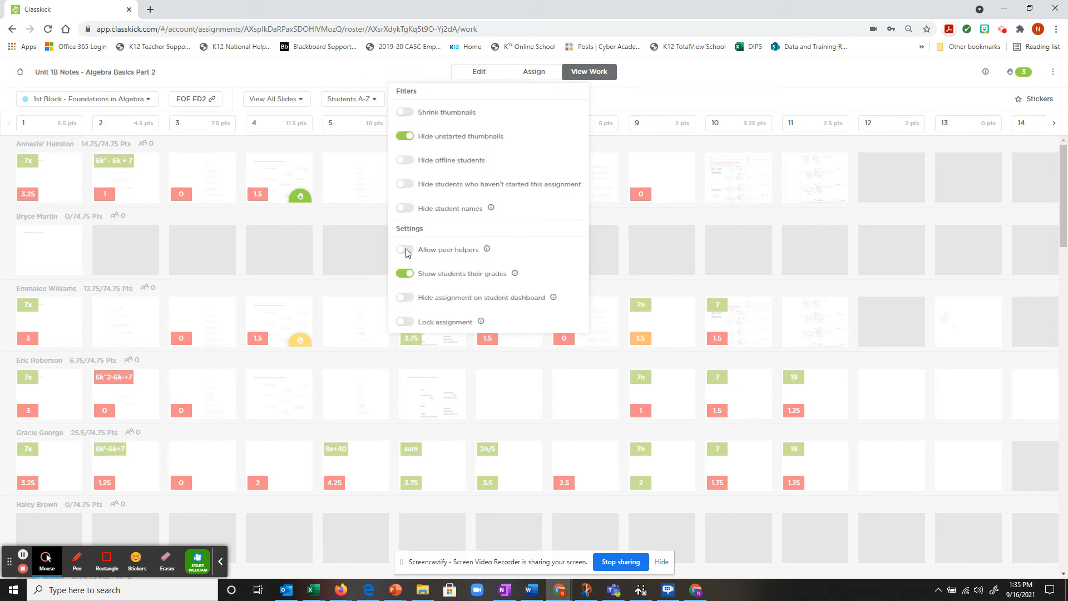
left_click(401, 207)
left_click(12, 29)
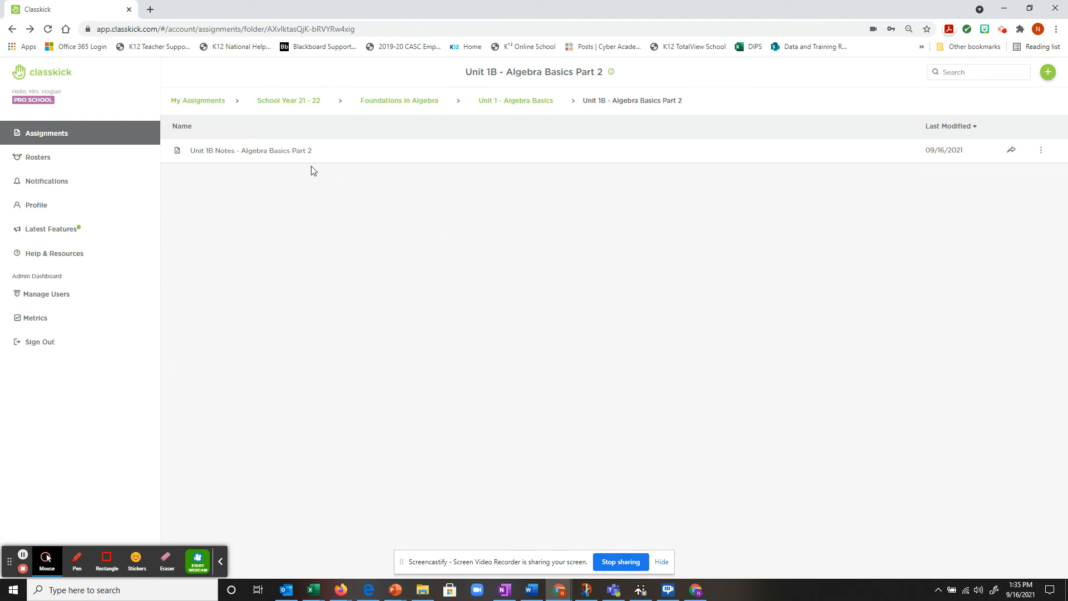
Step: Open the Unit 1B Notes - Algebra Basics Part 2 View Work grid of student work
left_click(315, 150)
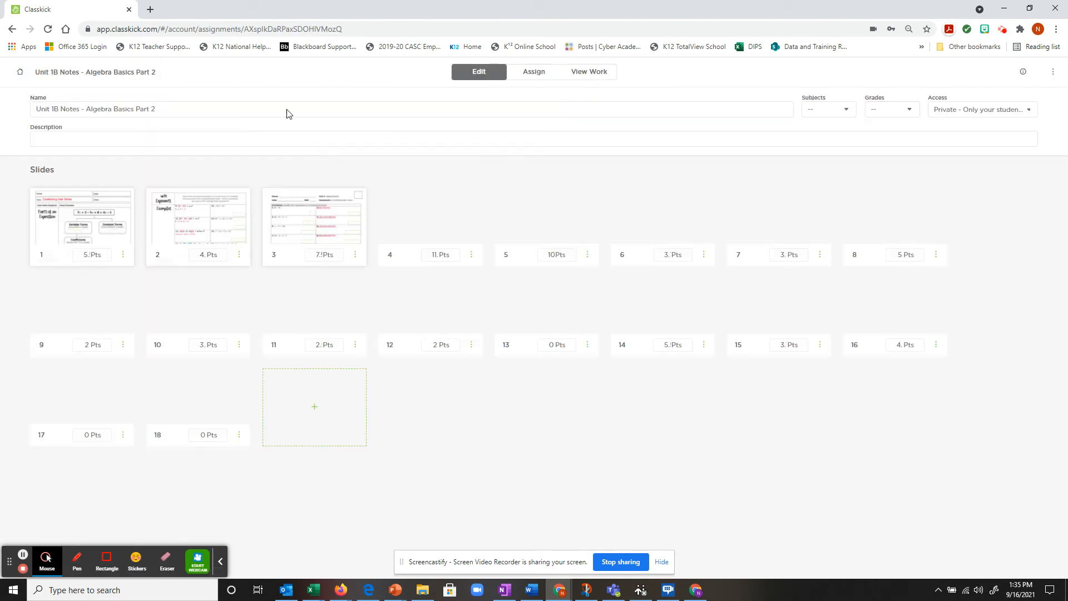
left_click(599, 72)
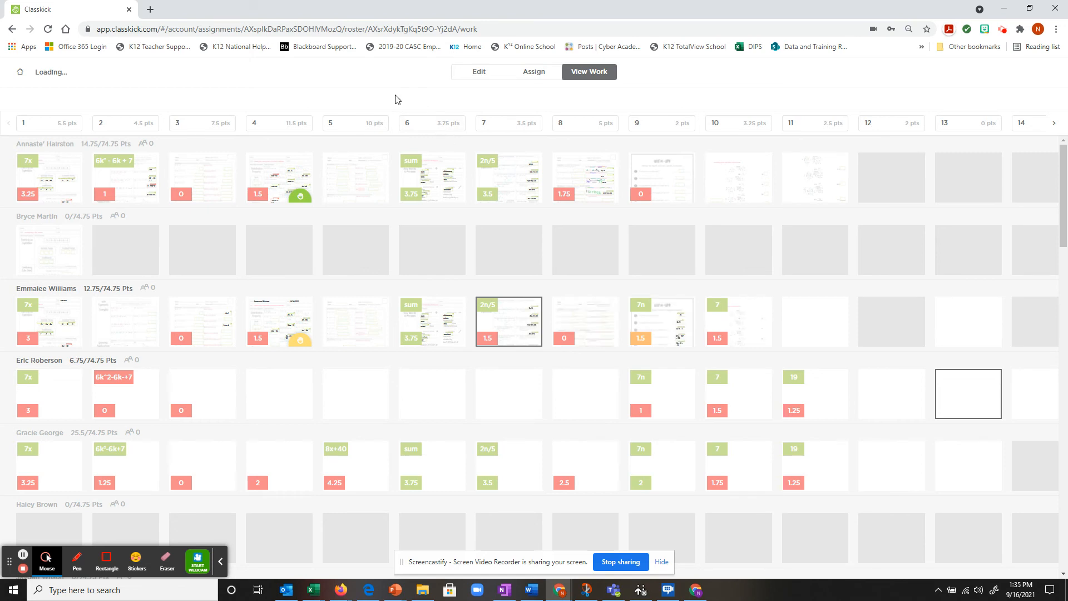
left_click(23, 555)
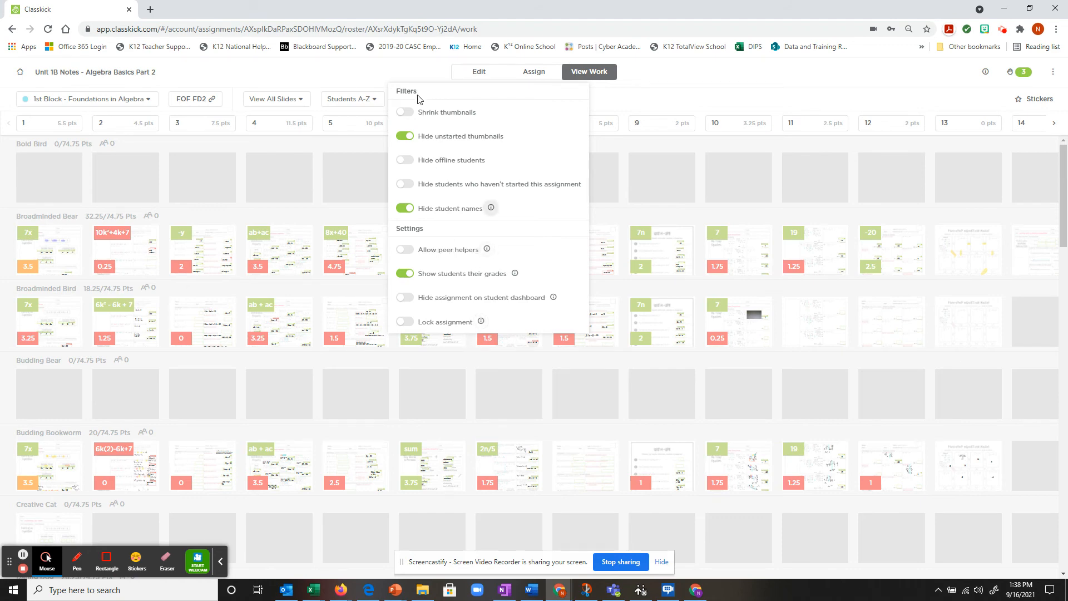
Step: Set the grid filters to hide offline students while still showing unstarted students
left_click(406, 184)
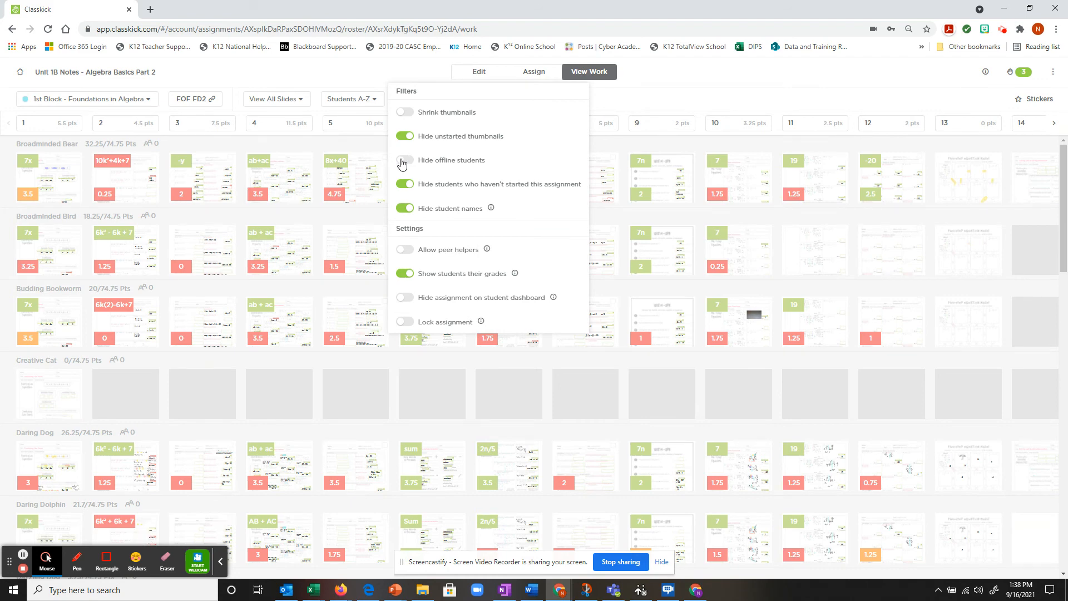
left_click(403, 163)
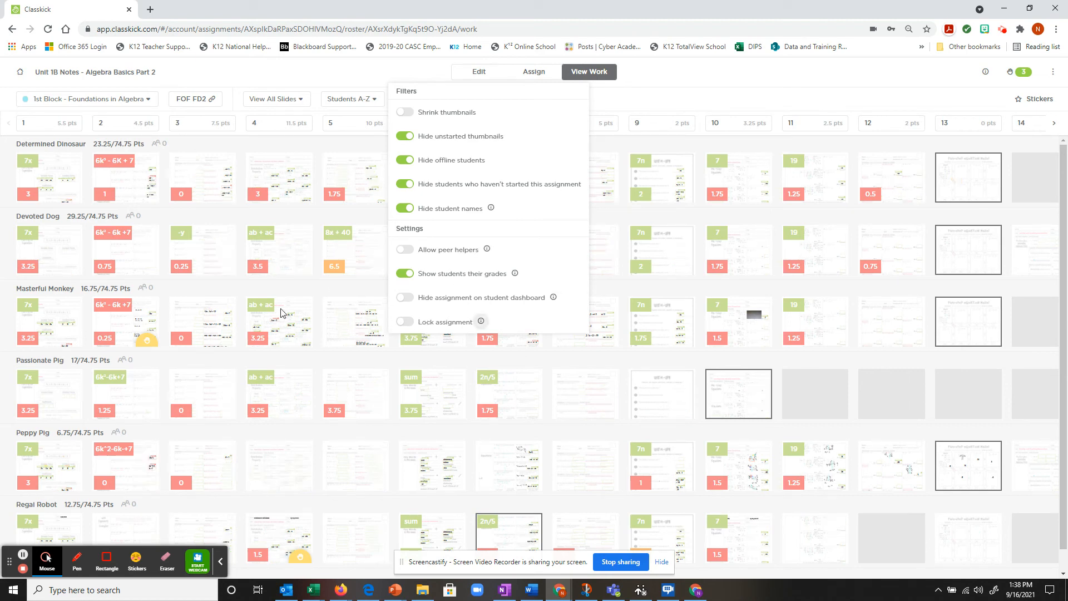
left_click(402, 186)
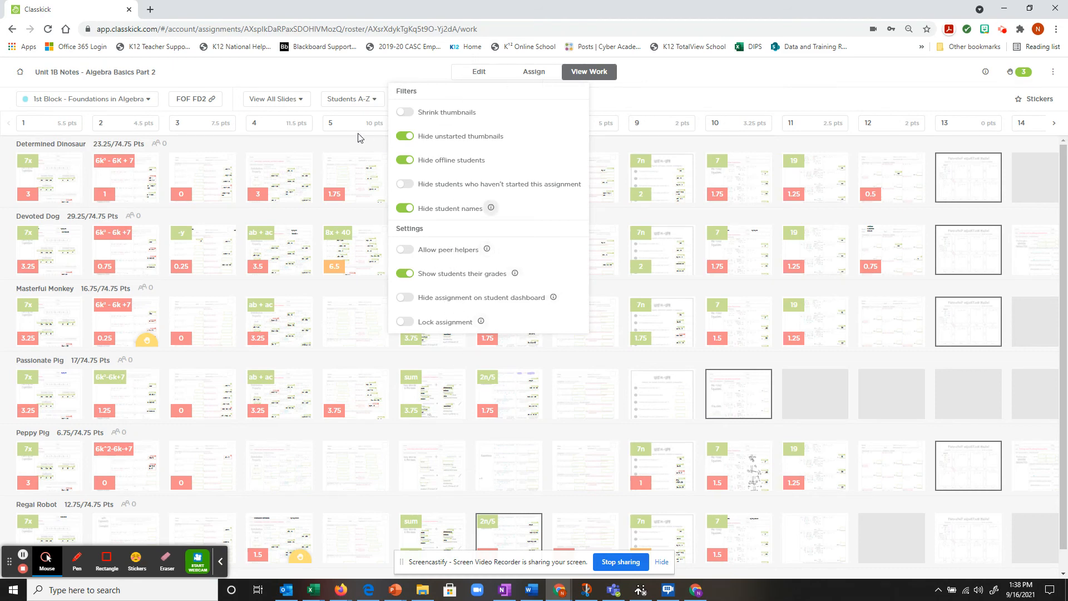
left_click(357, 79)
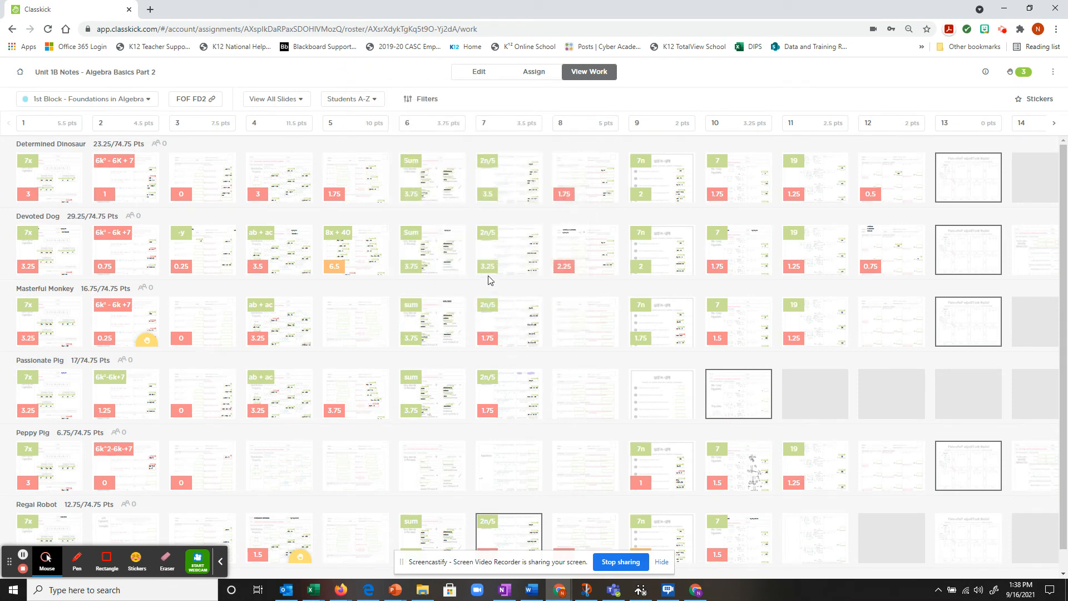
scroll(486, 280, "down", 1)
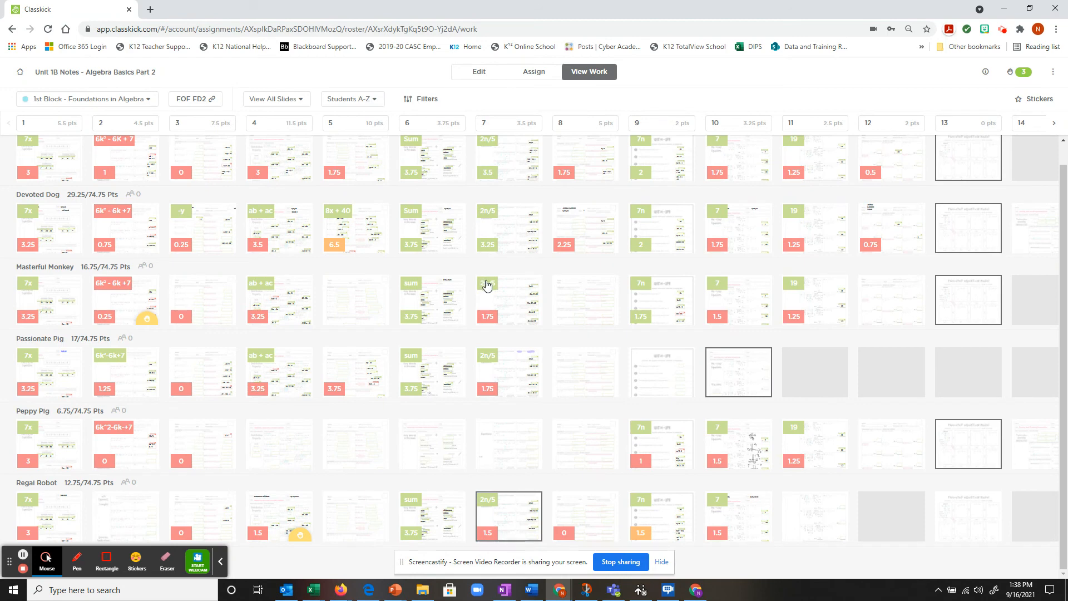
left_click(282, 525)
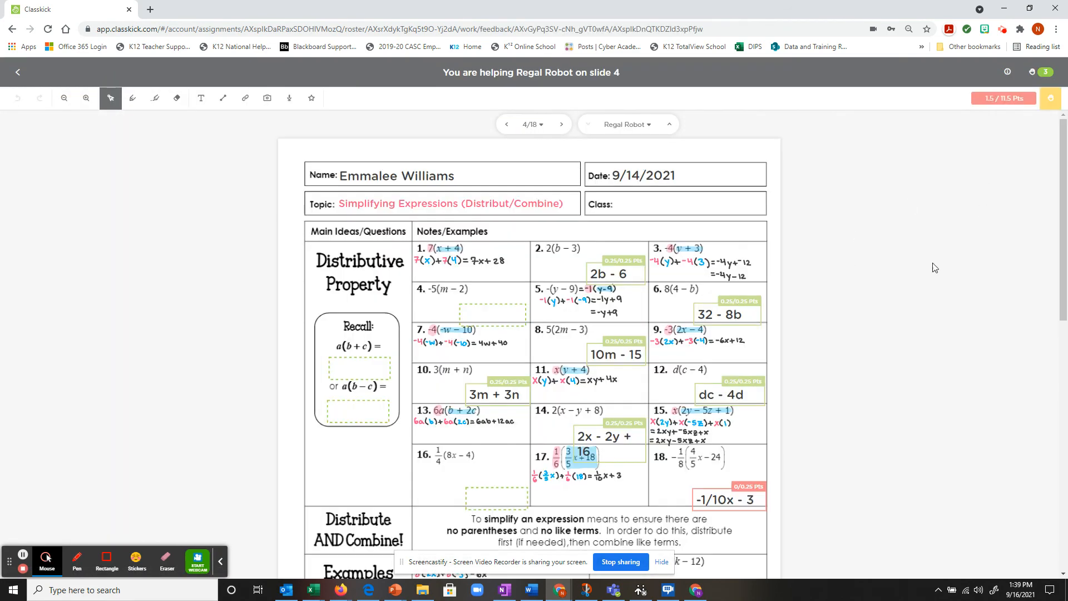
left_click(1051, 100)
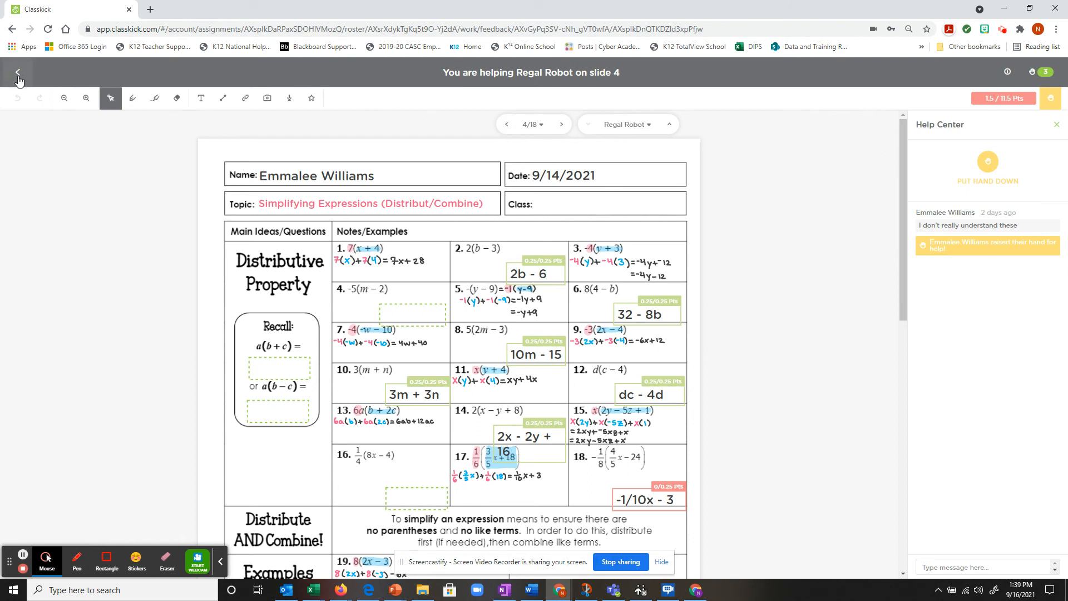
left_click(1056, 124)
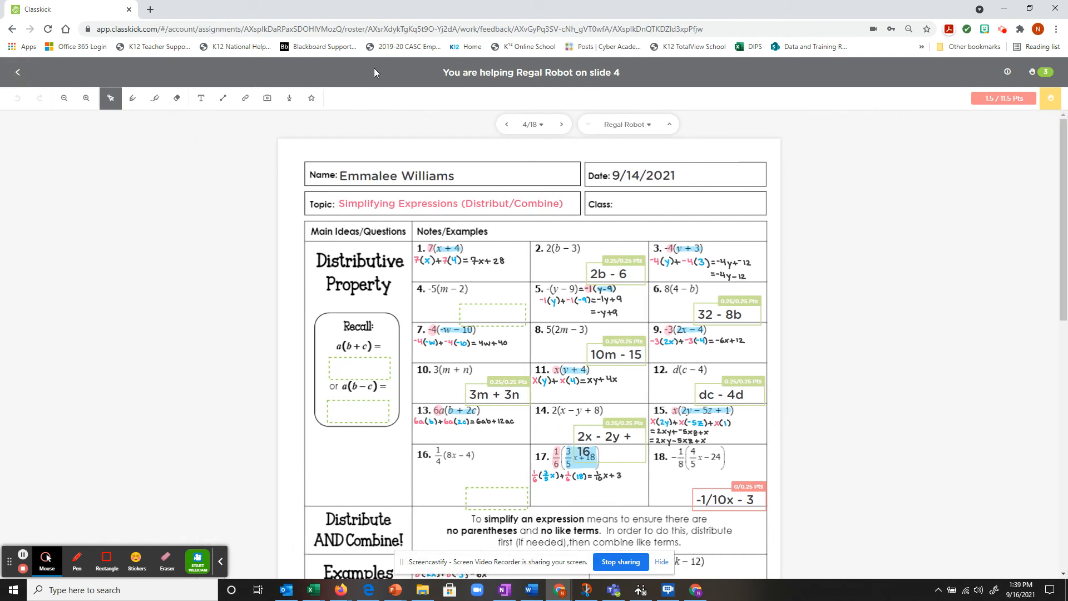
left_click(12, 74)
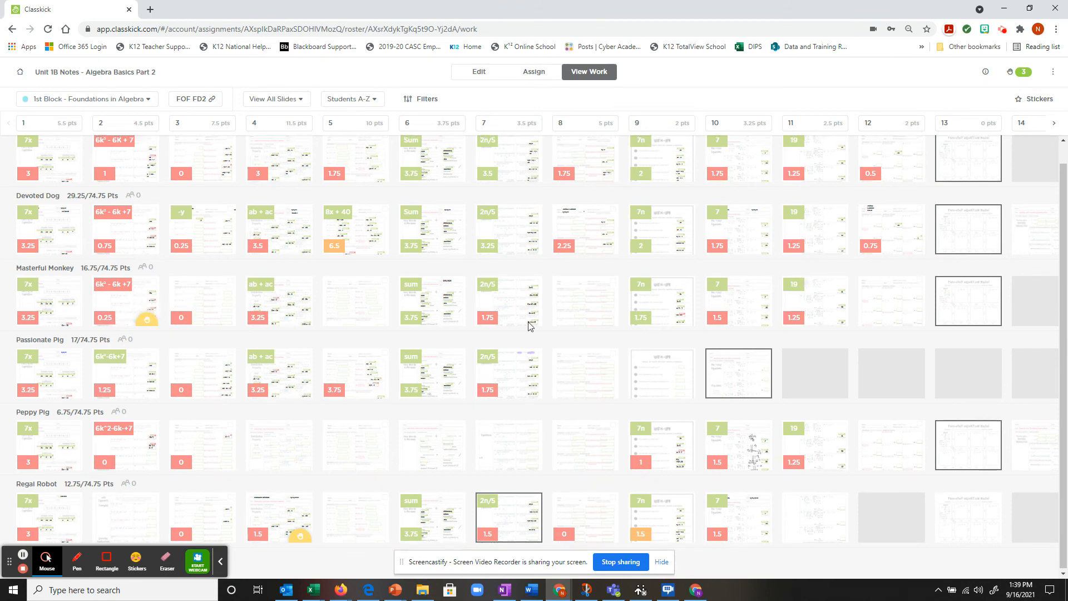
Step: Turn off Hide offline students and scroll the grid, including students at 0/74.75
scroll(640, 272, "up", 1)
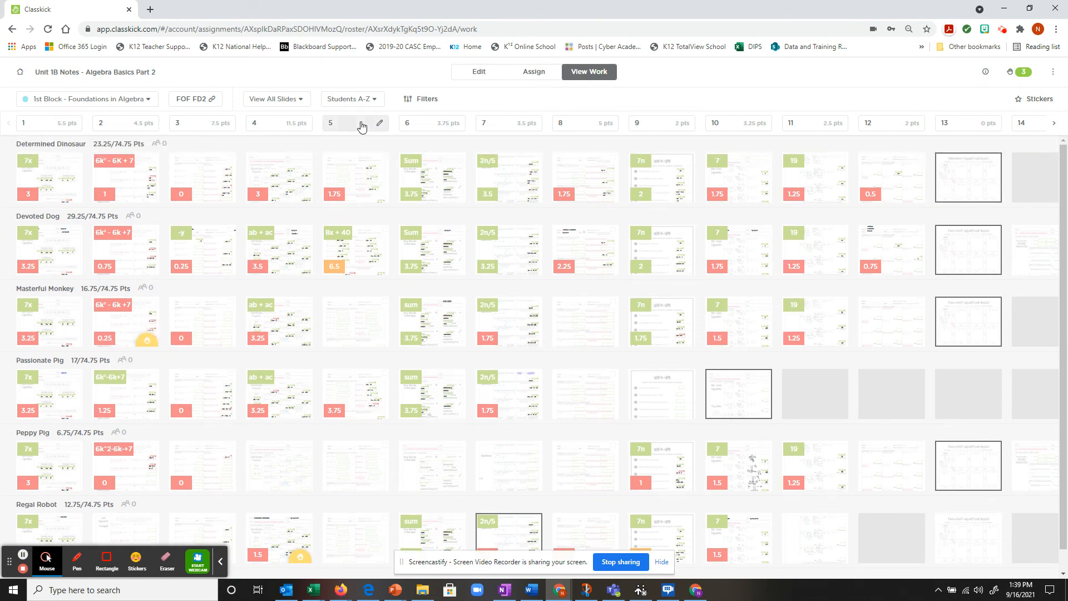
left_click(422, 99)
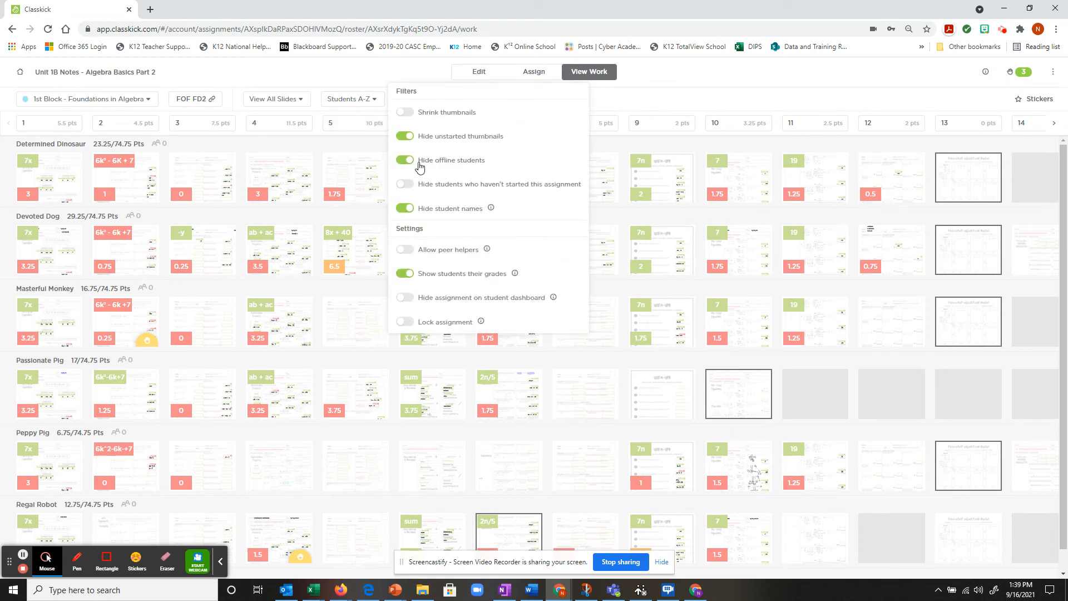
left_click(403, 161)
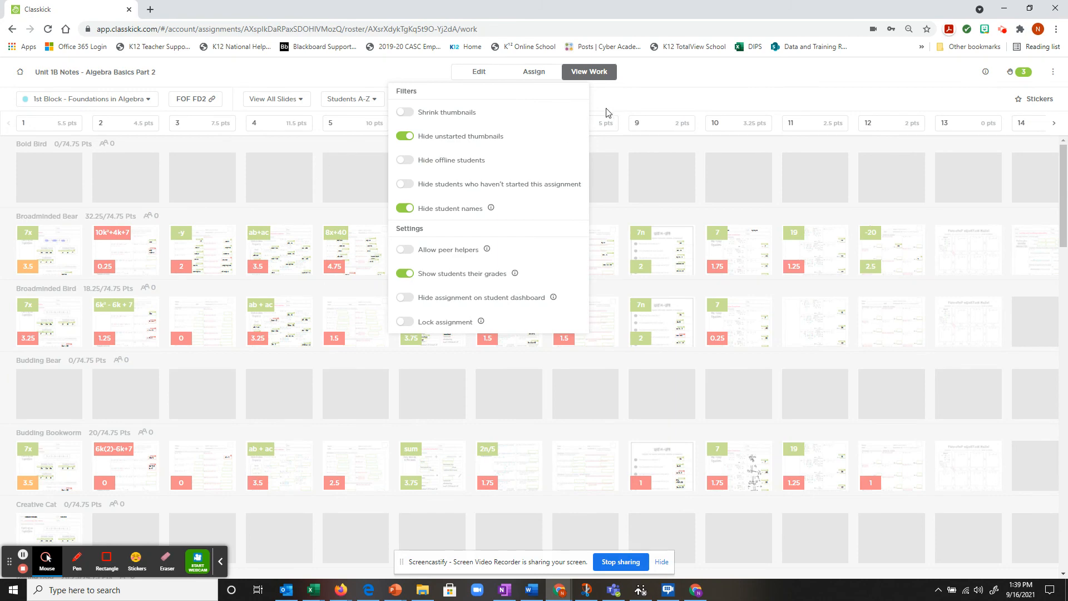
left_click(600, 114)
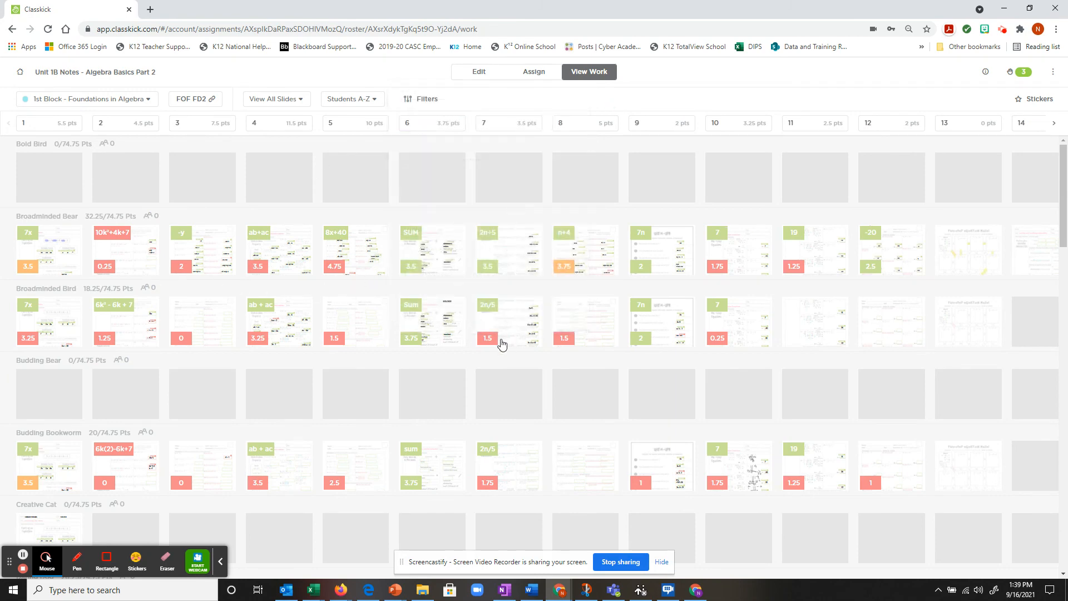
scroll(433, 319, "down", 1)
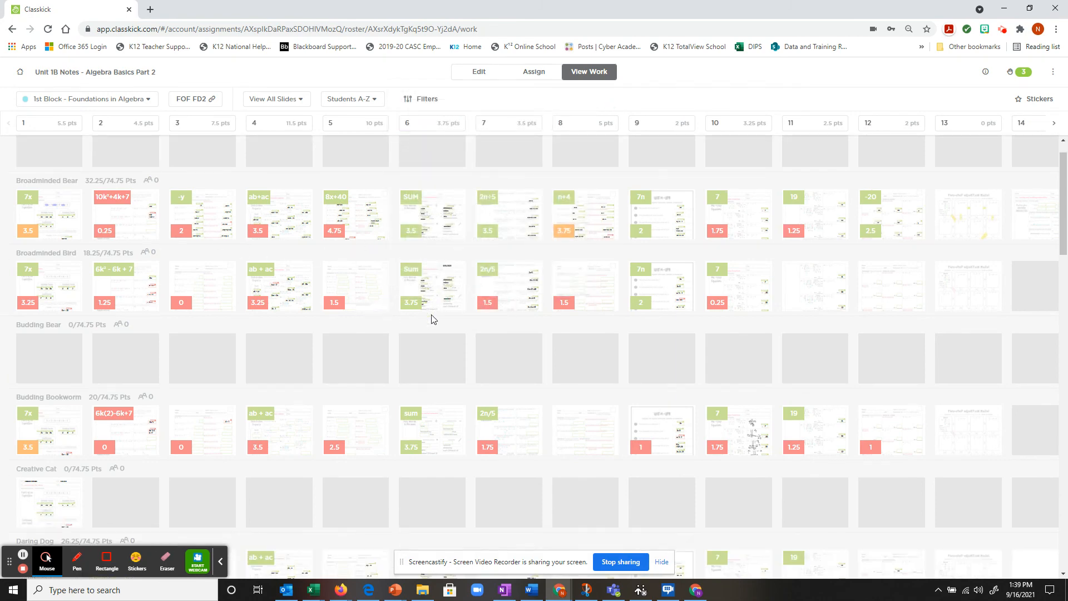
scroll(432, 319, "down", 1)
scroll(468, 368, "down", 3)
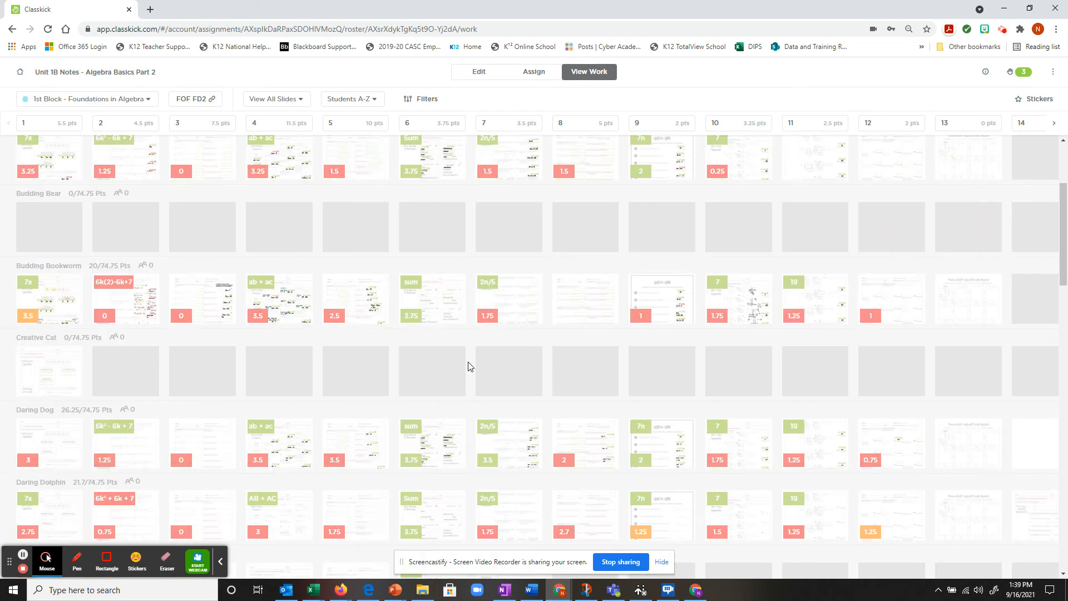
scroll(468, 367, "down", 6)
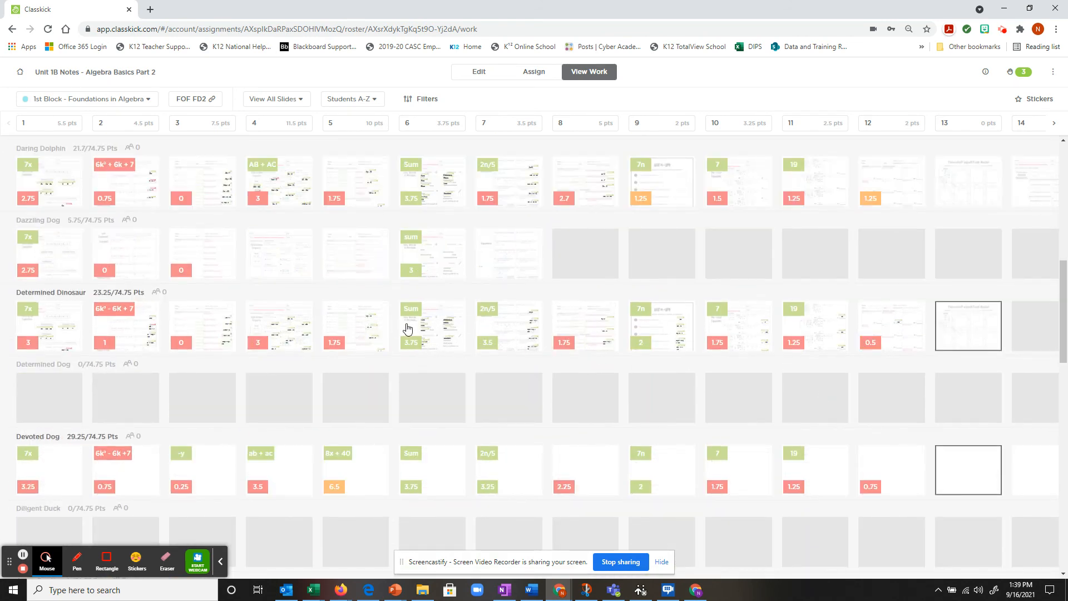
scroll(405, 327, "up", 9)
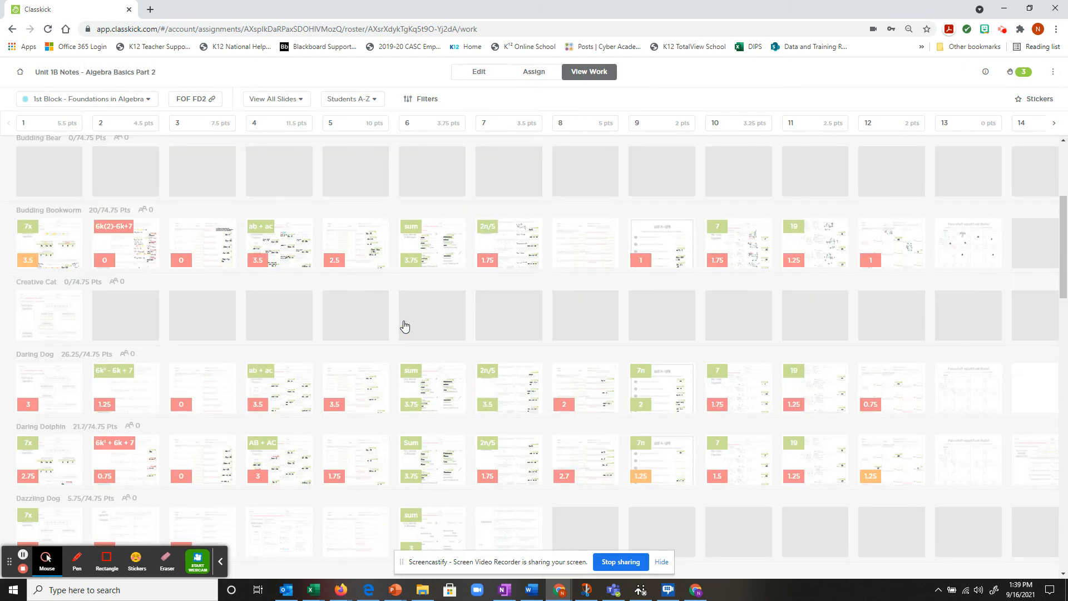
left_click(419, 99)
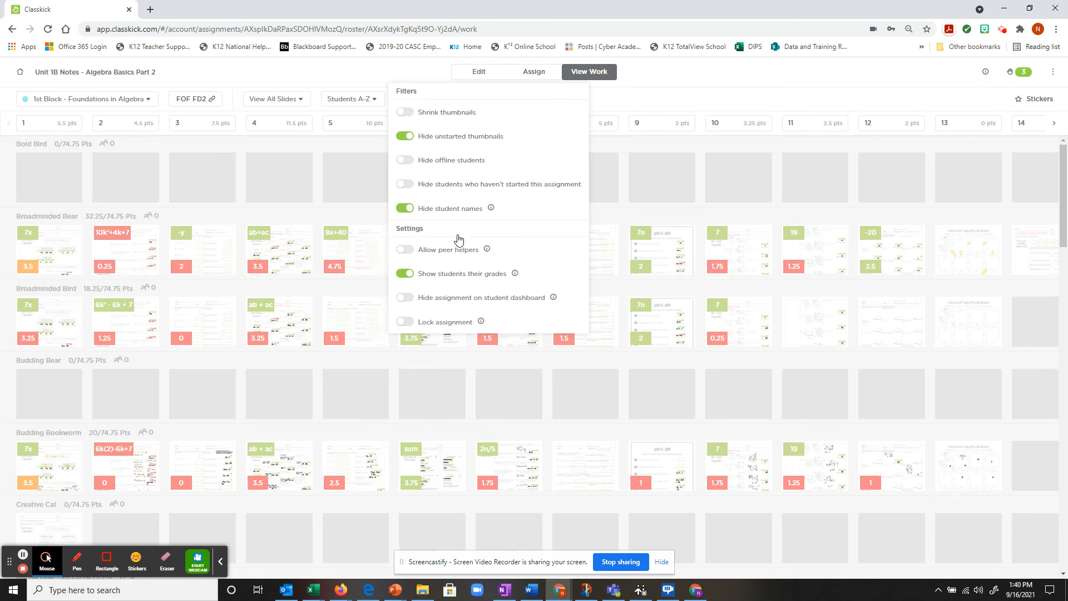
left_click(405, 183)
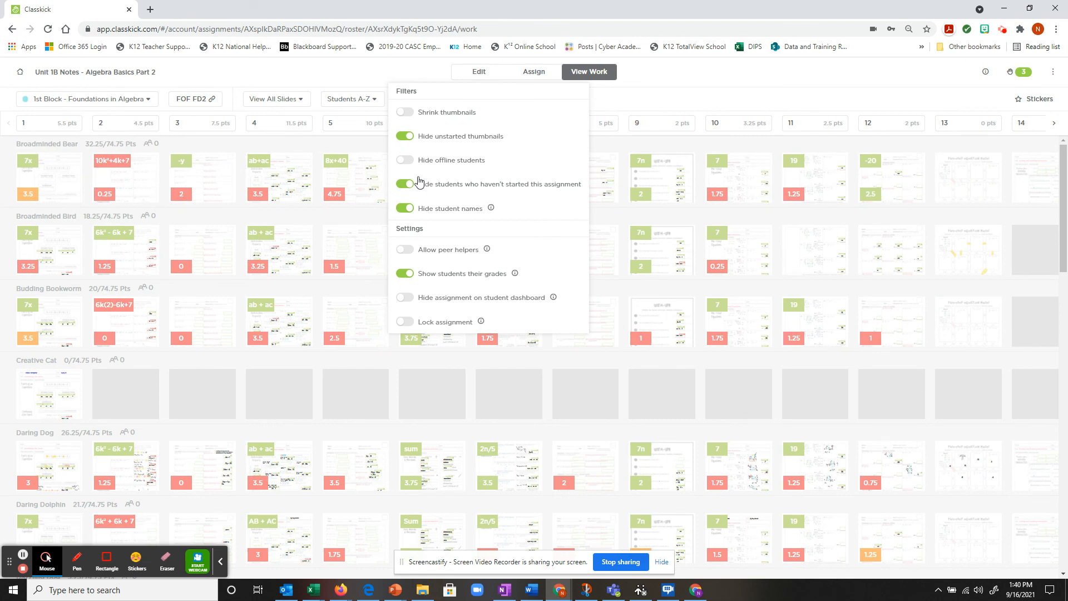
left_click(404, 70)
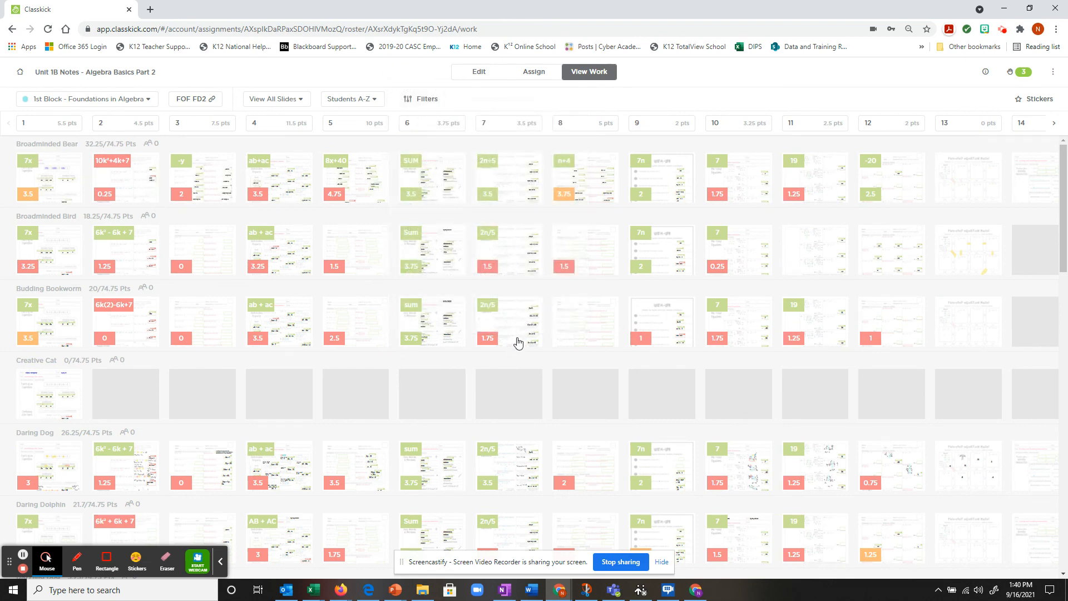
scroll(542, 346, "down", 1)
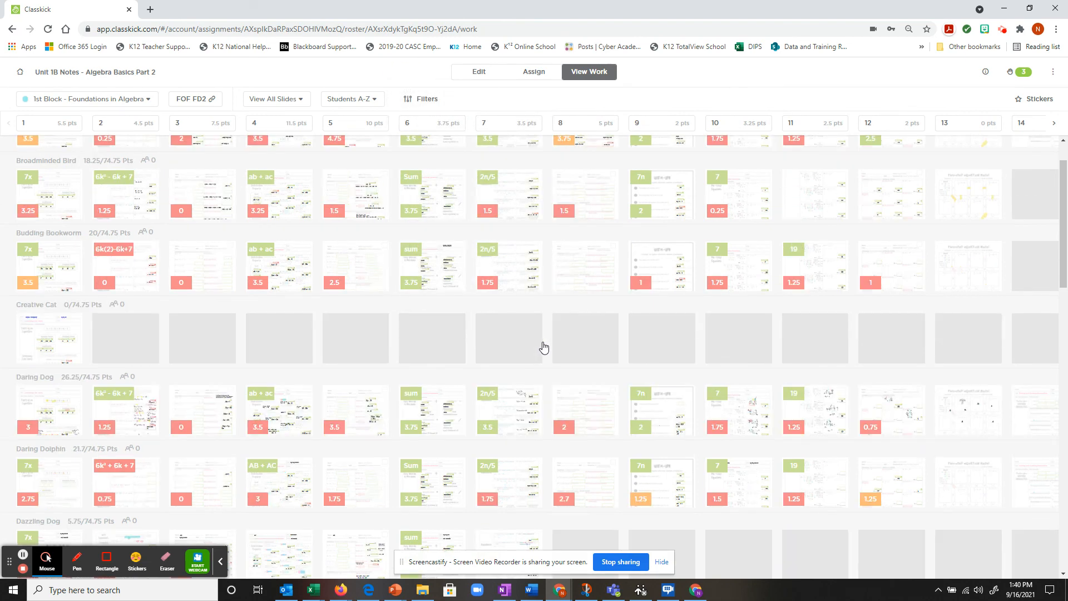
scroll(544, 348, "down", 1)
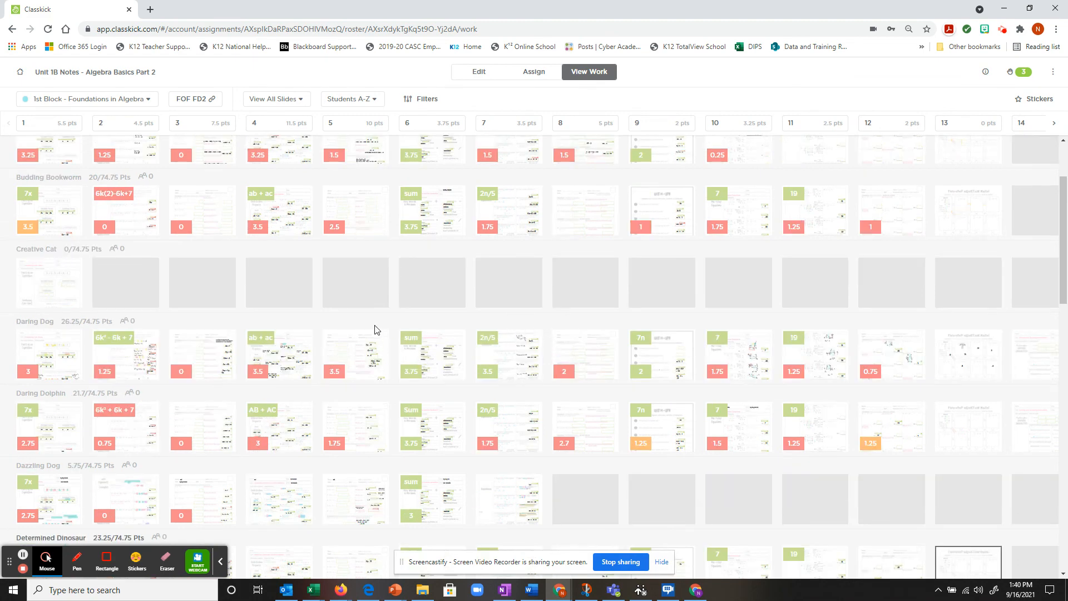
scroll(374, 327, "down", 1)
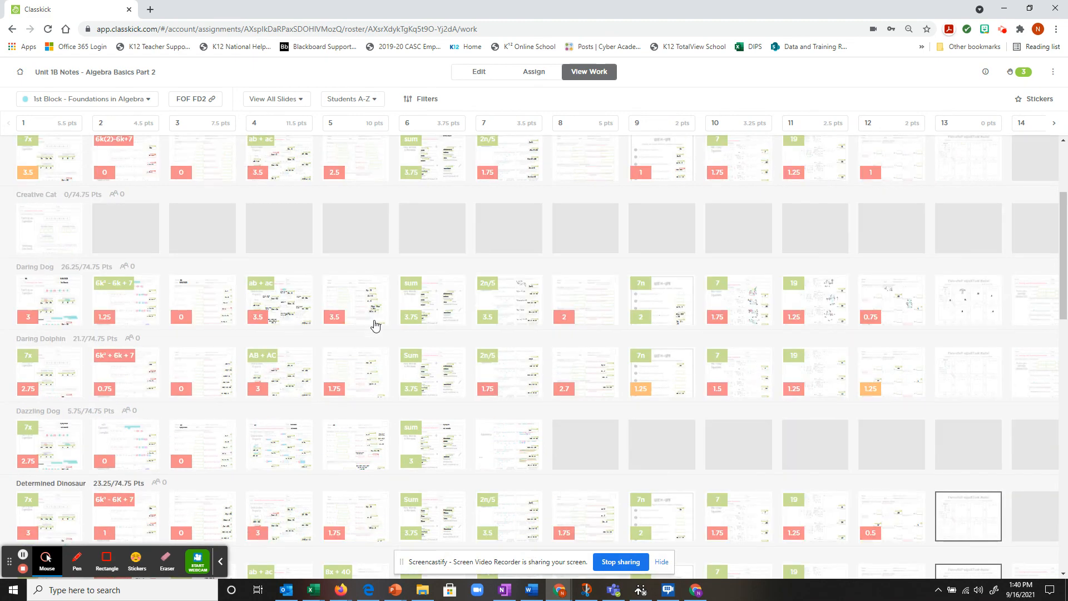
scroll(376, 326, "down", 1)
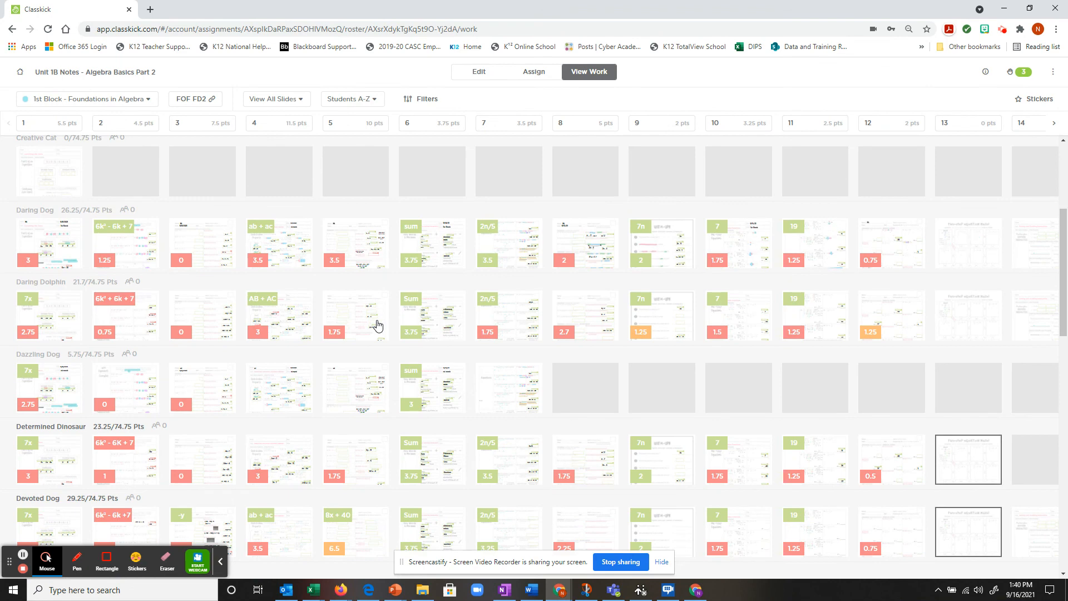
scroll(395, 324, "down", 1)
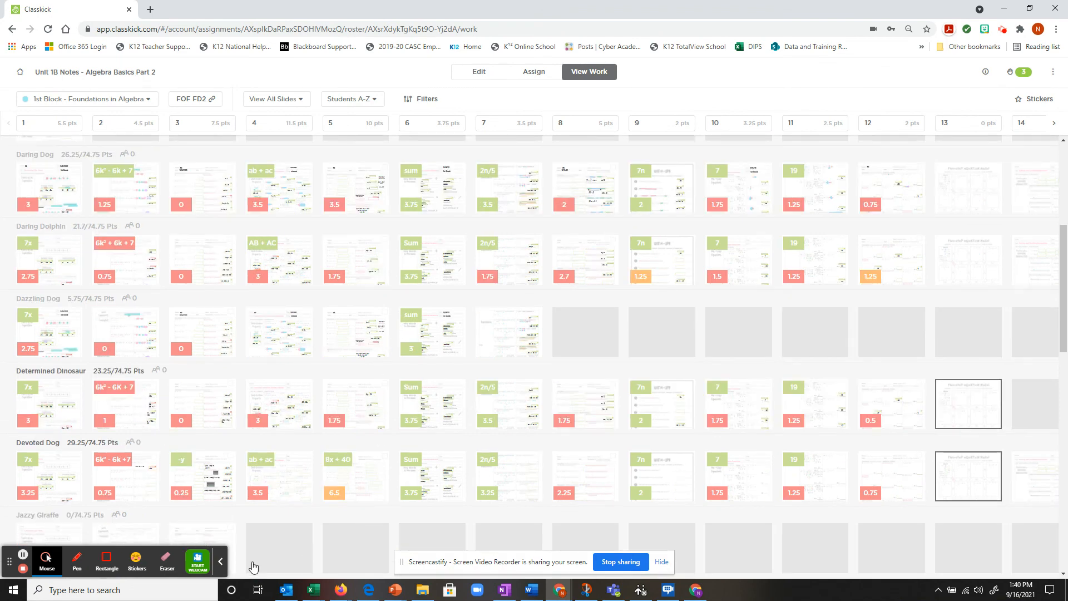
scroll(234, 473, "down", 2)
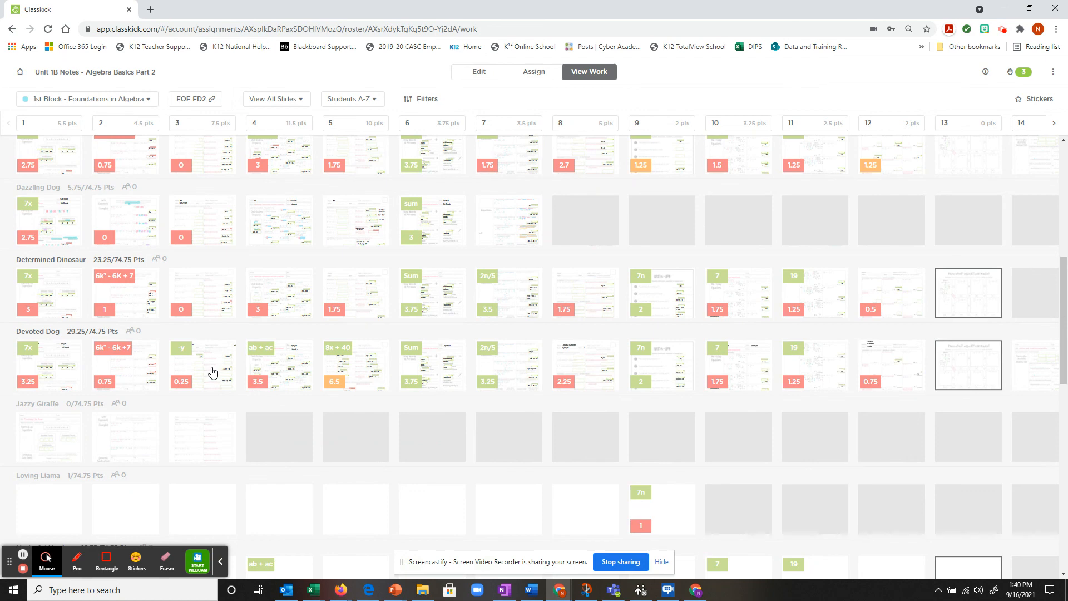
Step: Open Devoted Dog's slide 3, scored 0.25, to review the Combining Like Terms answers
left_click(214, 371)
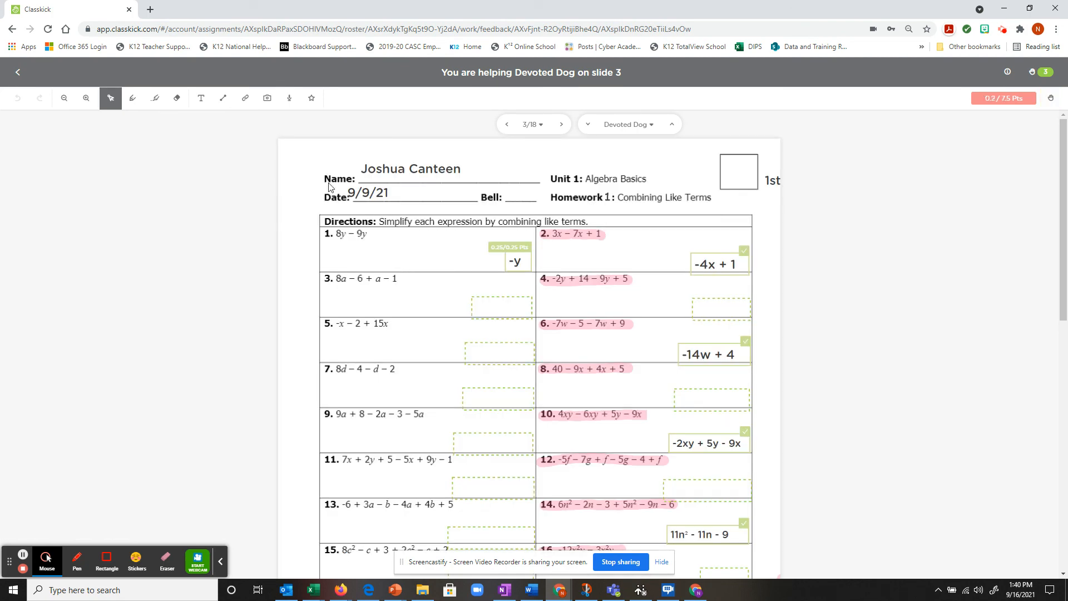
scroll(622, 310, "down", 5)
scroll(519, 297, "up", 5)
Step: Return to the work grid and scroll to the bottom, past Masterful Monkey and Otter
left_click(18, 71)
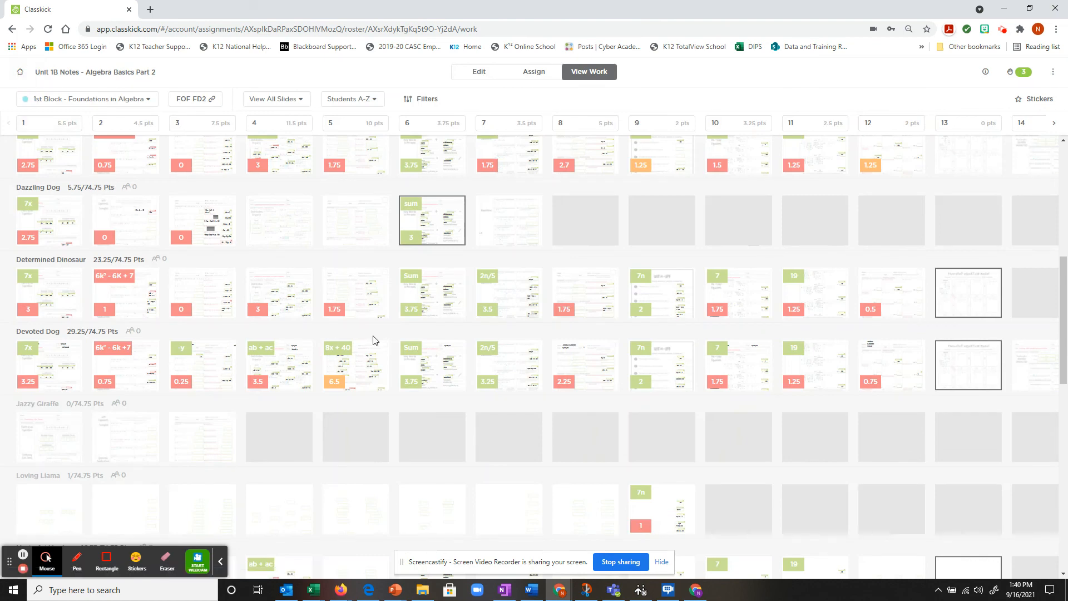
scroll(351, 296, "down", 1)
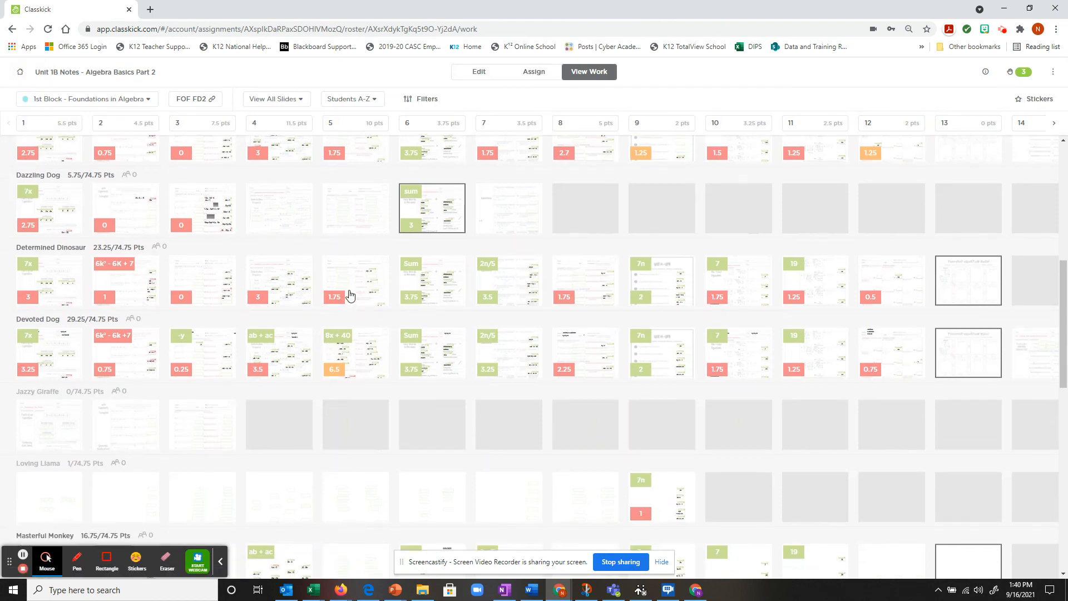
scroll(400, 293, "down", 1)
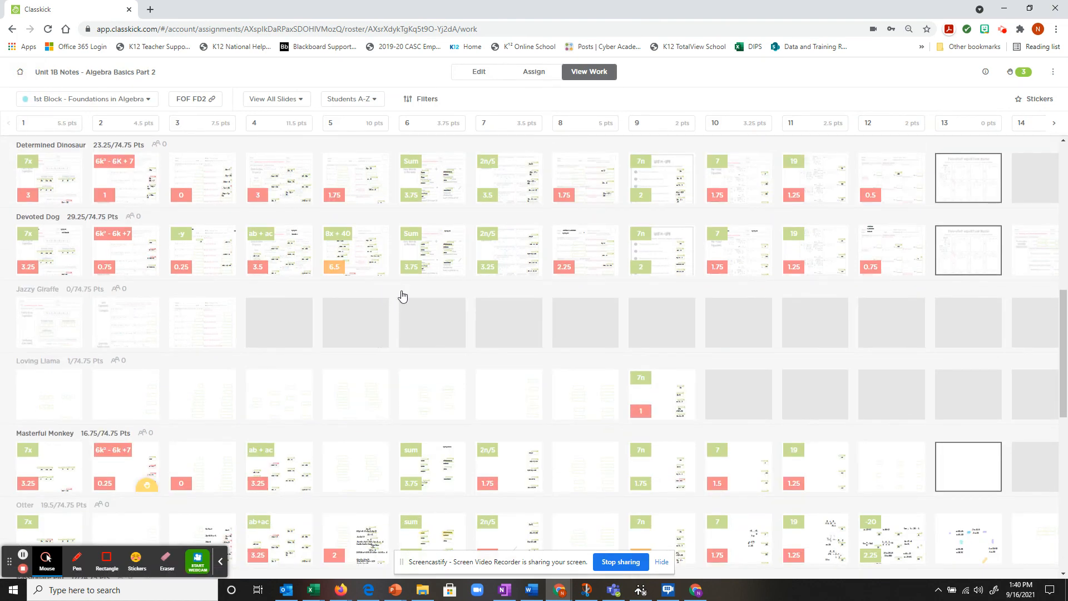
scroll(404, 295, "down", 9)
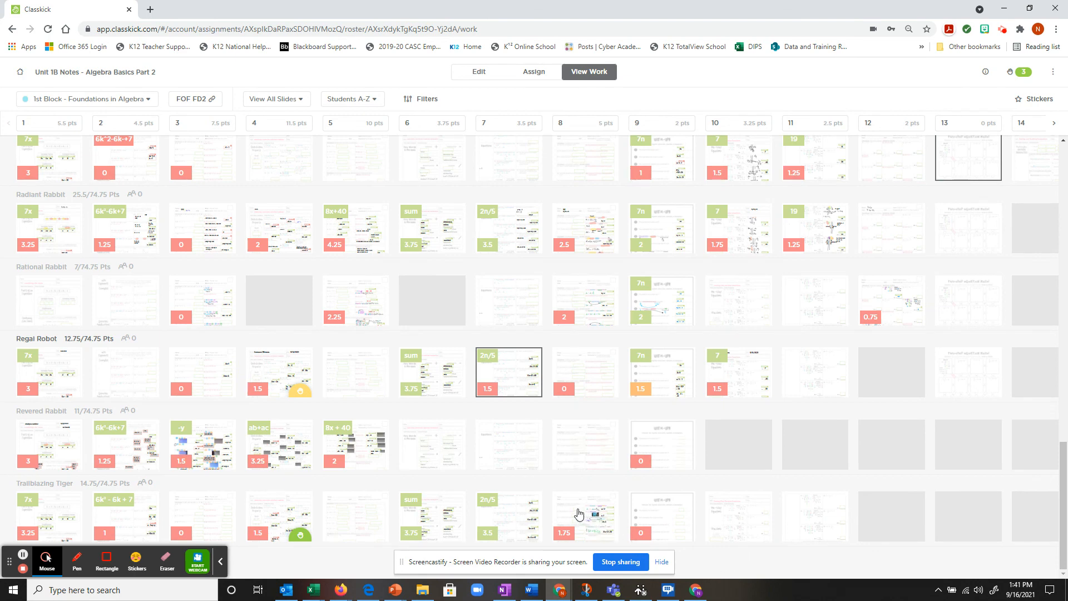
left_click(581, 516)
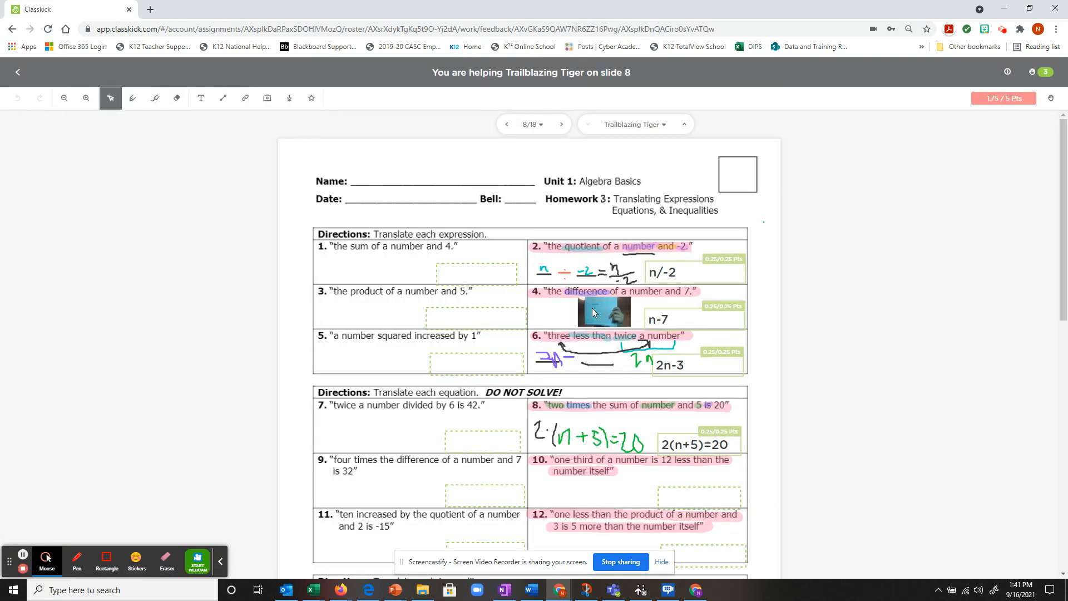
left_click(86, 98)
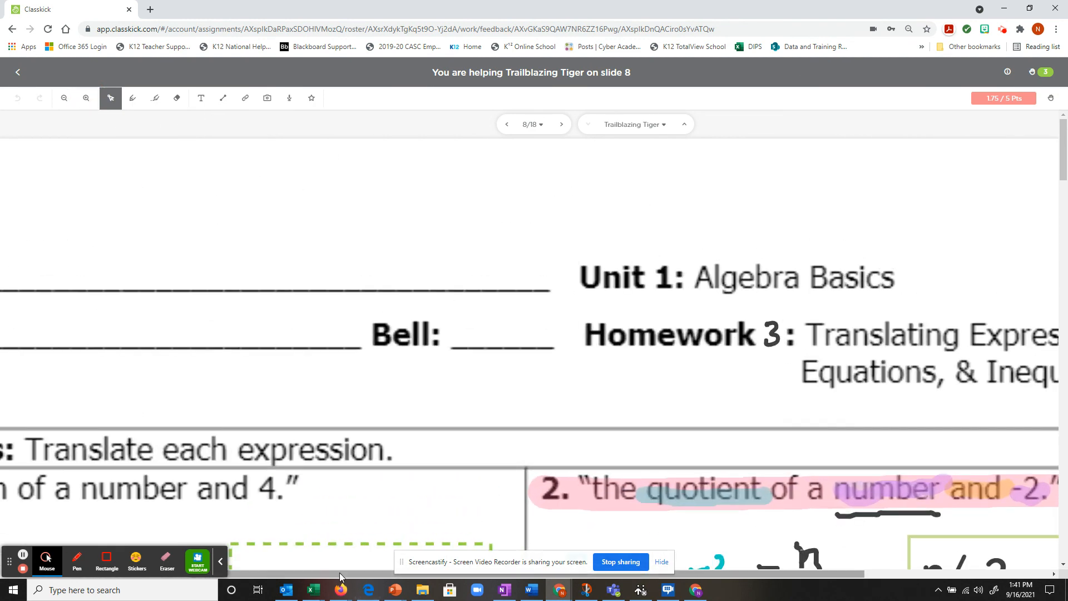
left_click_drag(337, 574, 566, 419)
scroll(549, 402, "down", 5)
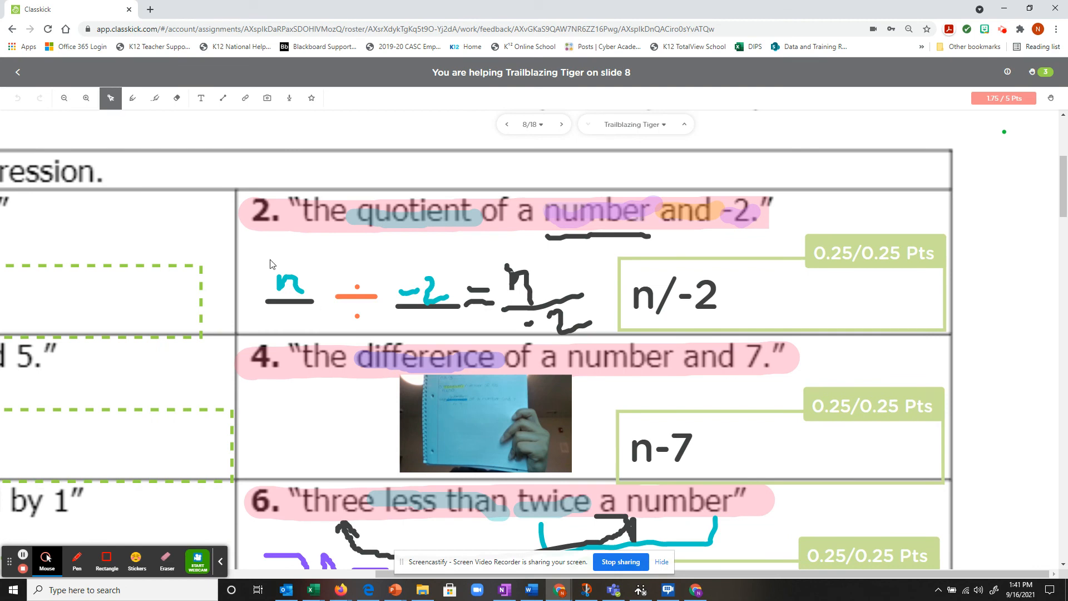
left_click(86, 98)
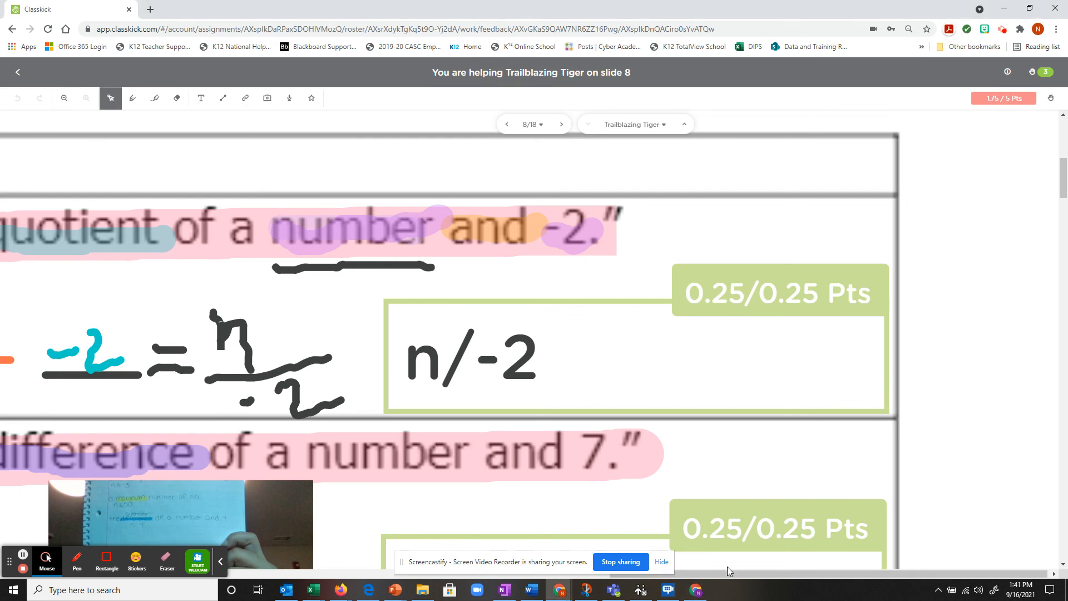
left_click_drag(726, 573, 592, 575)
scroll(551, 417, "down", 2)
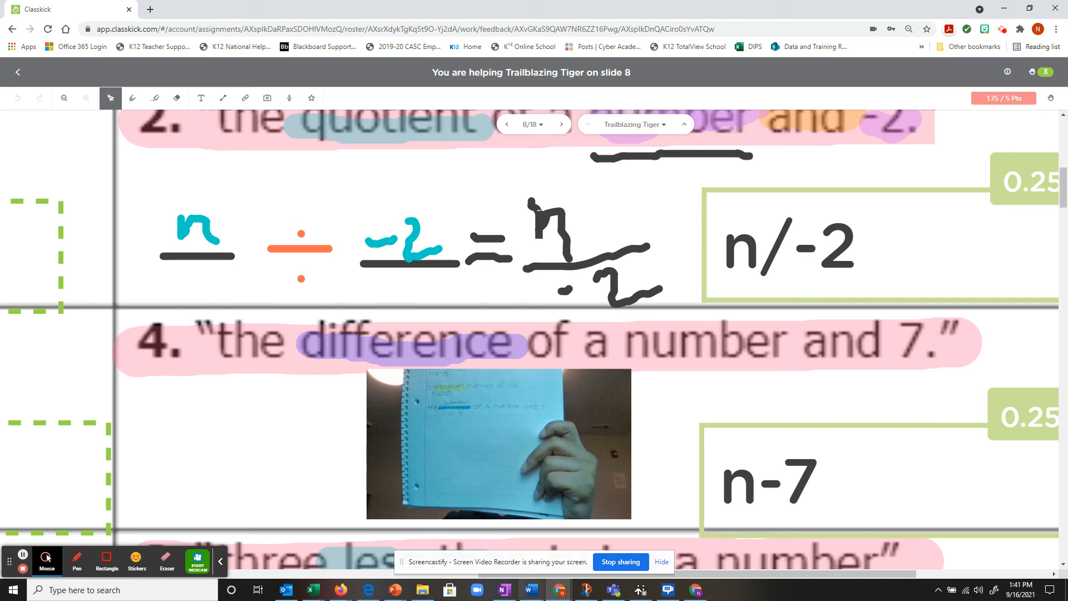
left_click(61, 100)
left_click(59, 103)
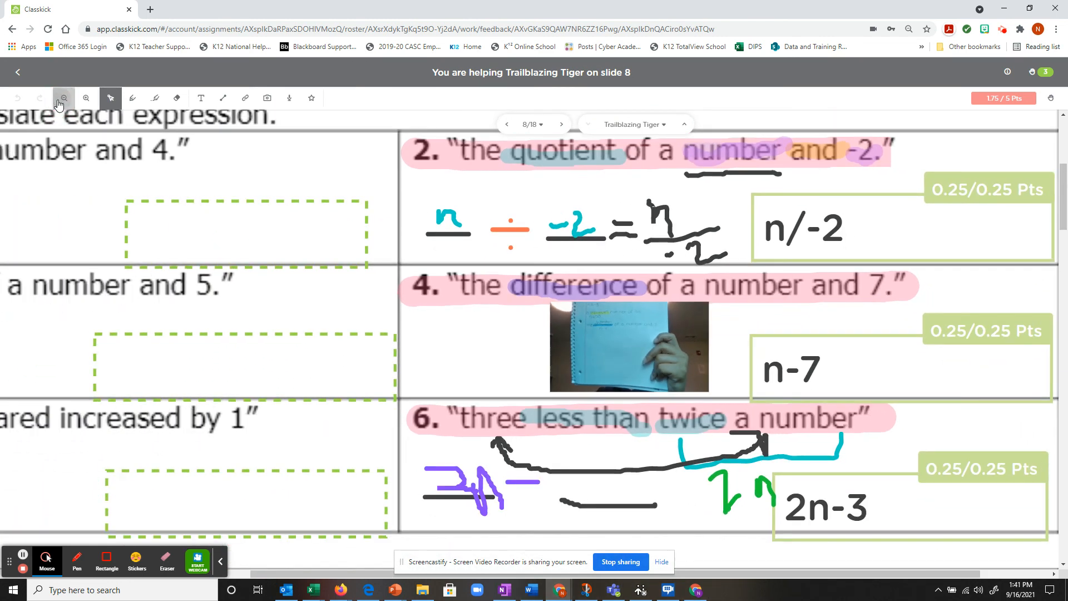
left_click(60, 103)
left_click(60, 103)
left_click(24, 78)
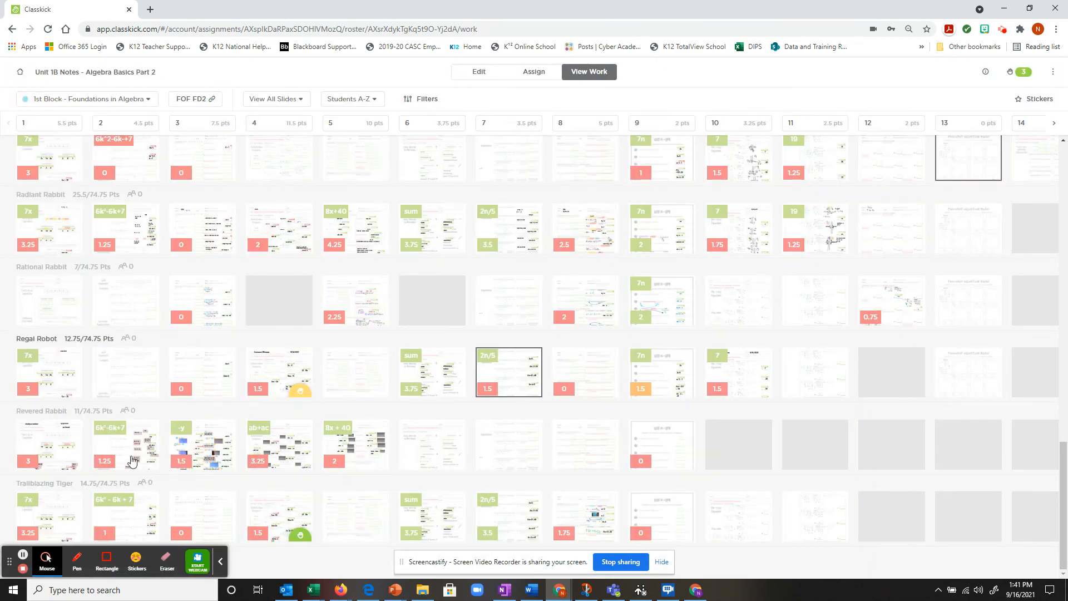
Step: Open Revered Rabbit's slide 5 and scroll through Simplifying Expressions problems 1–8 (2/10 points)
left_click(367, 453)
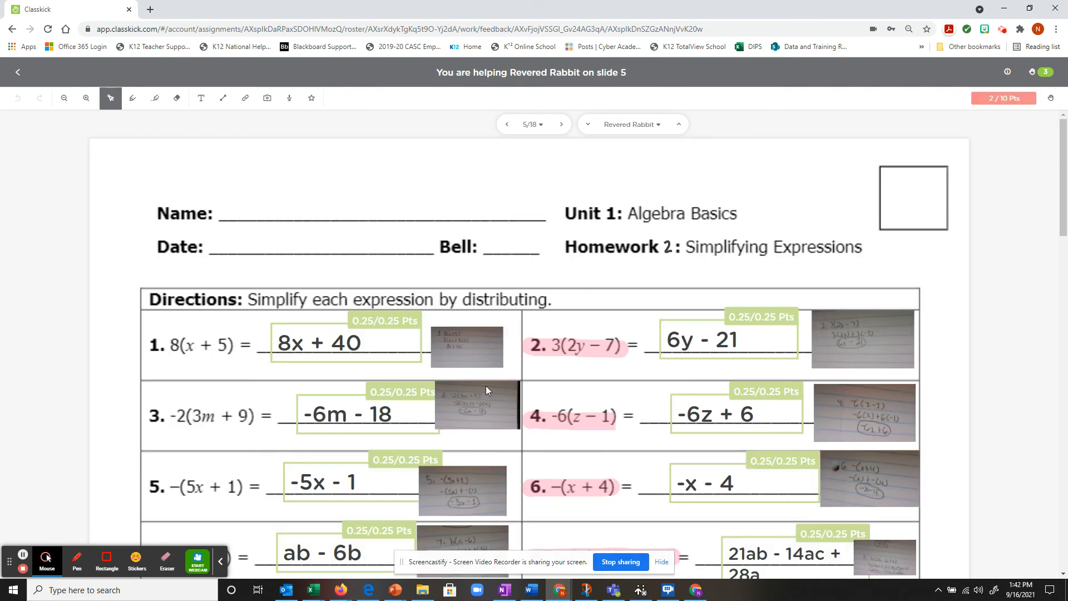
scroll(406, 344, "down", 2)
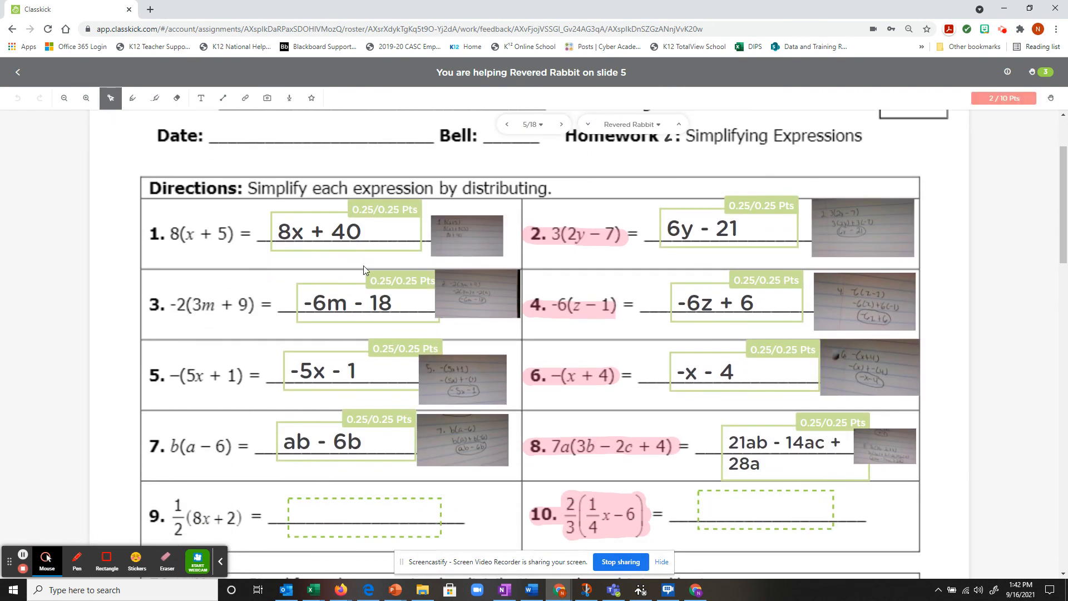
scroll(362, 265, "down", 1)
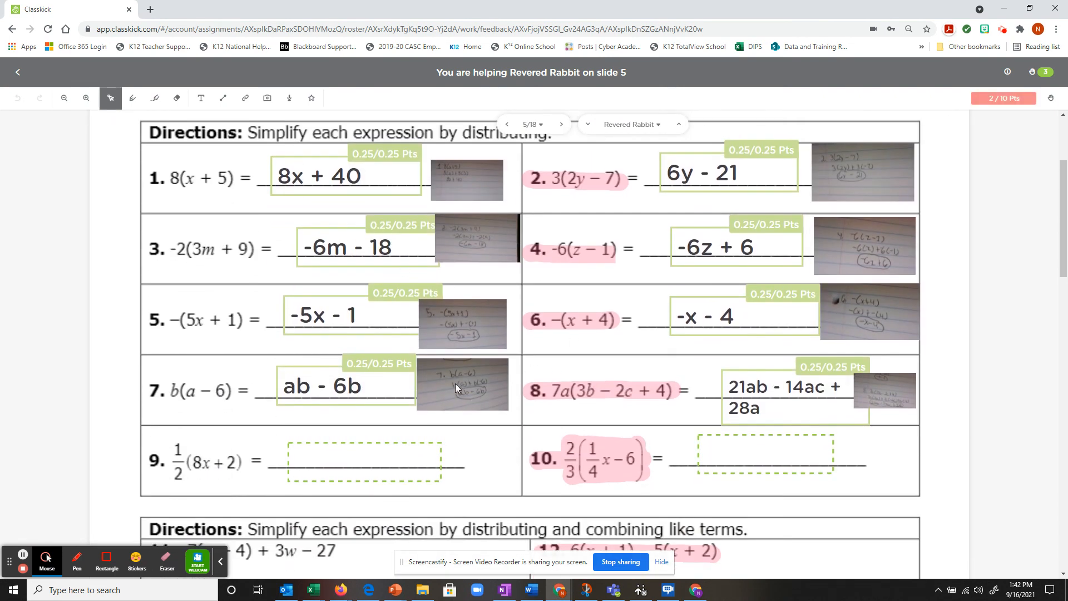
scroll(455, 383, "down", 6)
scroll(508, 389, "up", 9)
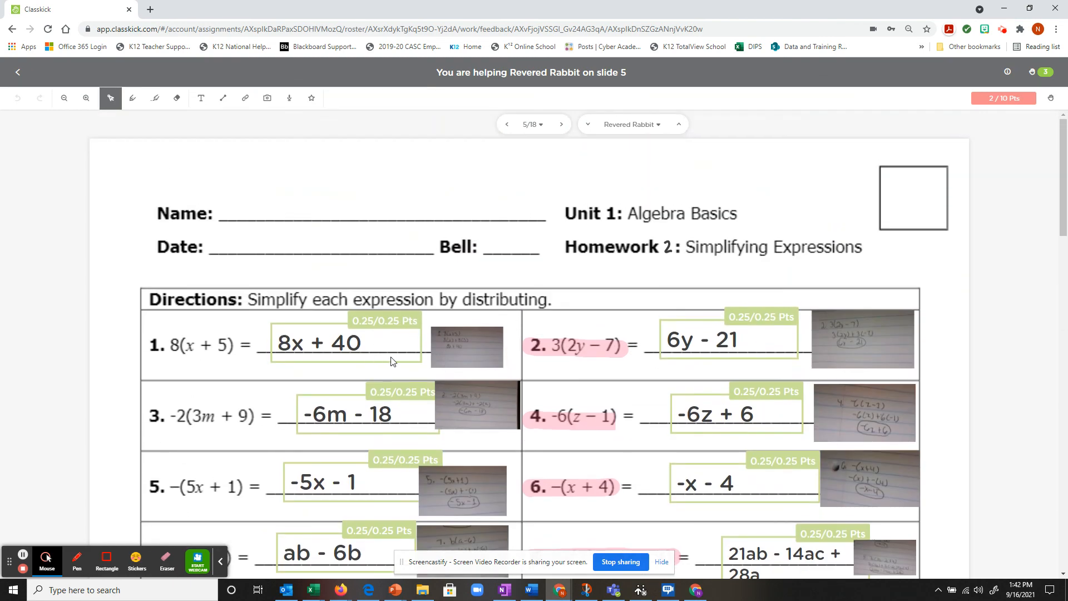
scroll(515, 352, "down", 4)
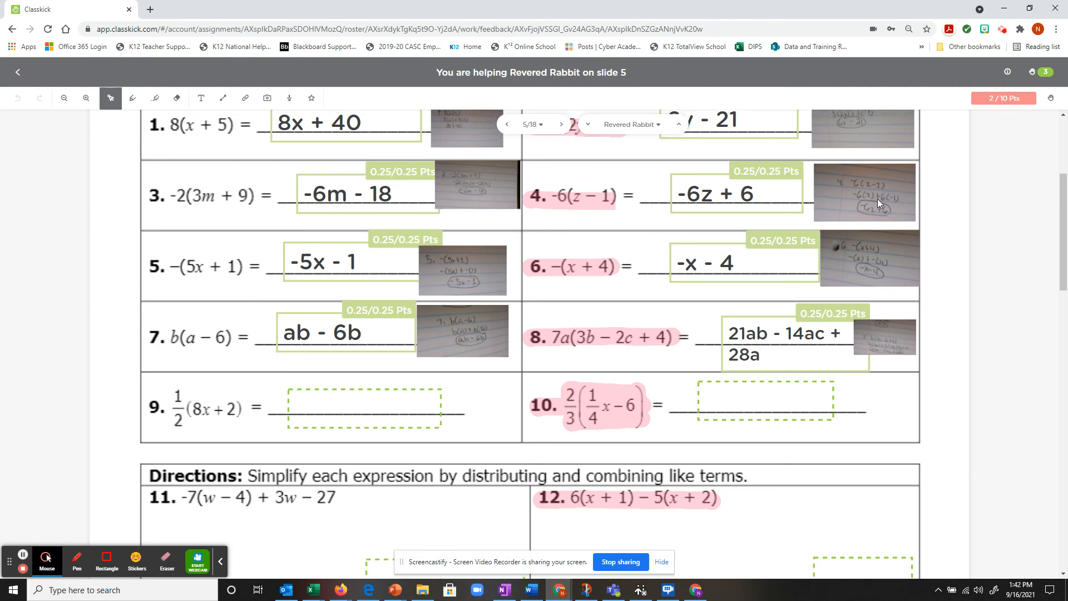
scroll(877, 198, "up", 2)
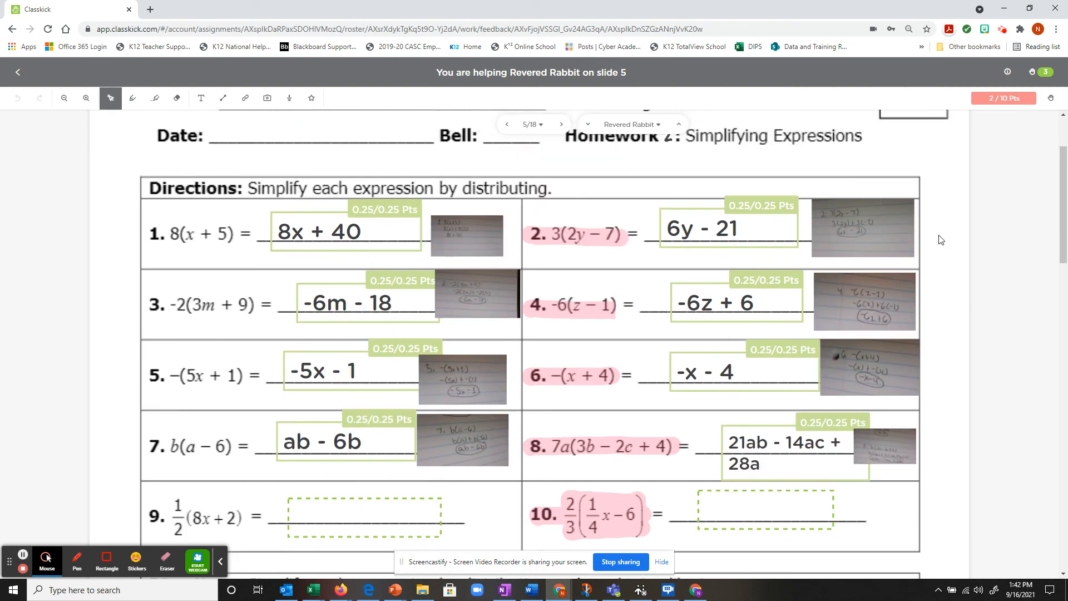
Step: Go back to the Unit 1B Notes work grid and scroll up to the top
left_click(18, 73)
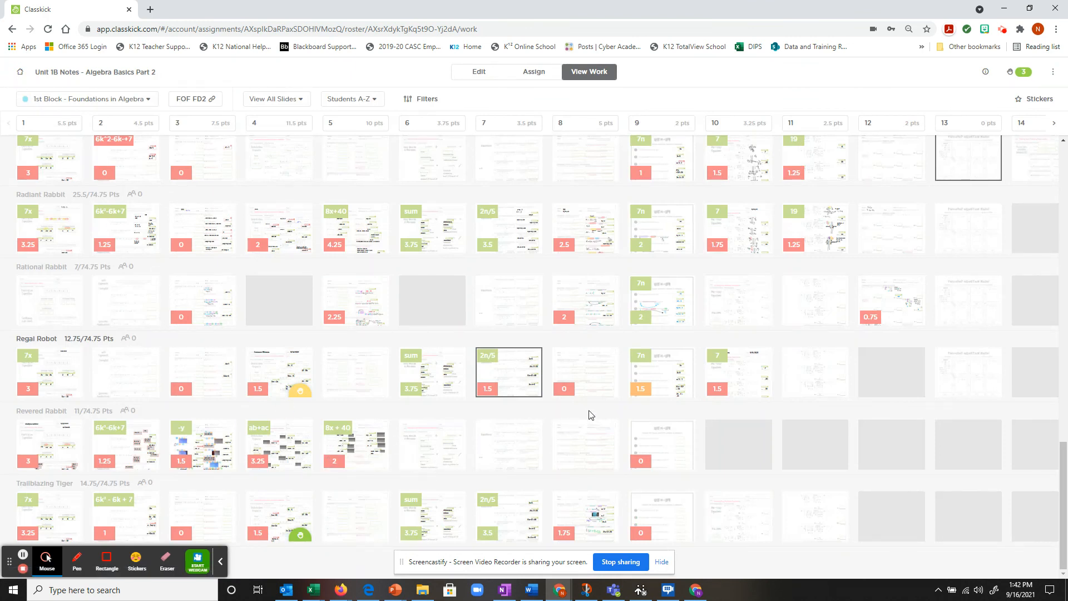
scroll(317, 374, "up", 1)
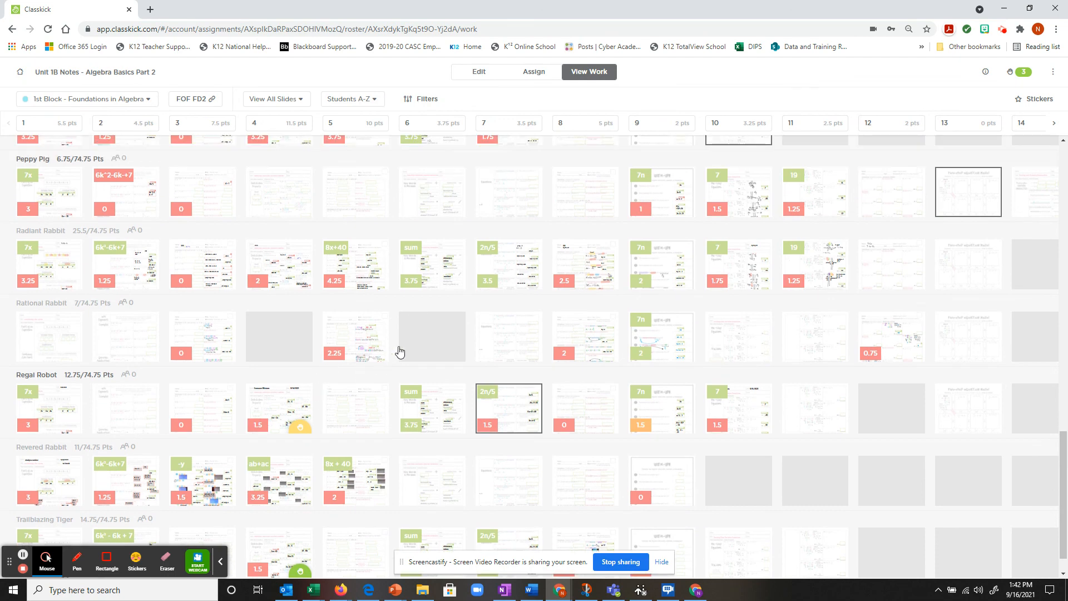
scroll(422, 336, "up", 4)
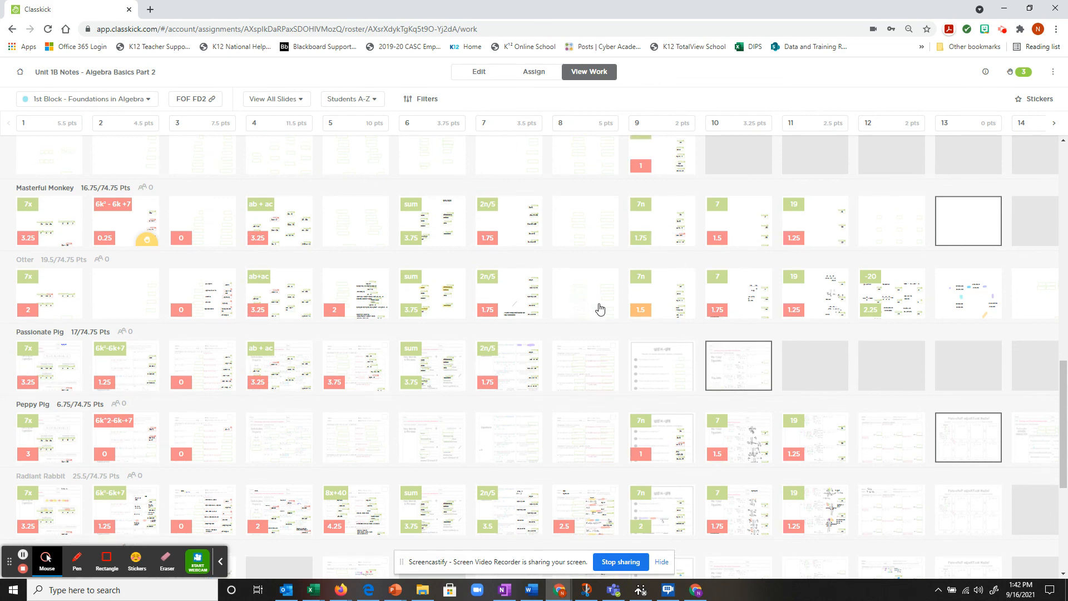
scroll(604, 304, "up", 1)
scroll(618, 300, "up", 15)
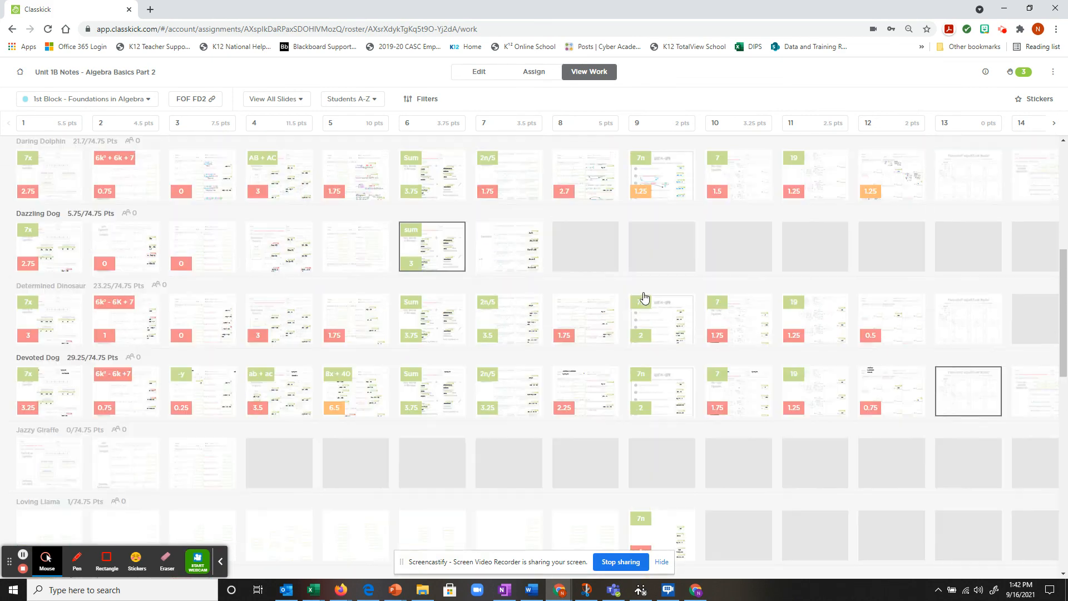